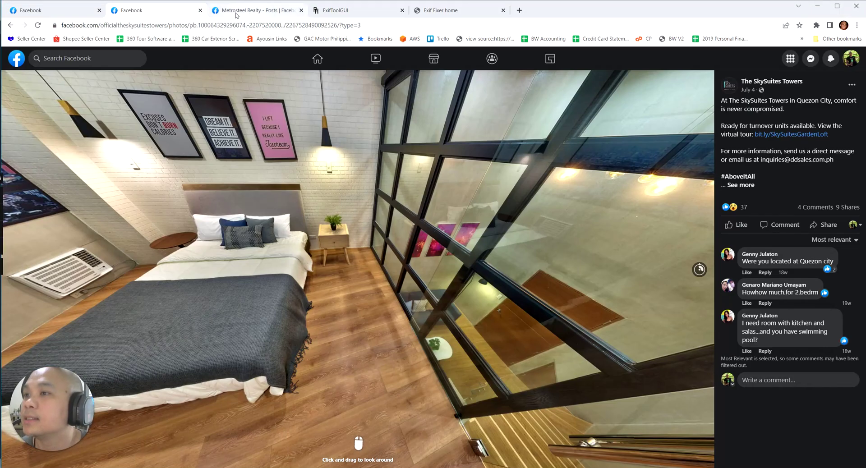
Look around the 360-degree bedroom photo in The SkySuites Towers post
{"action": "left_click", "coordinate": [53, 13]}
{"action": "left_click", "coordinate": [119, 12]}
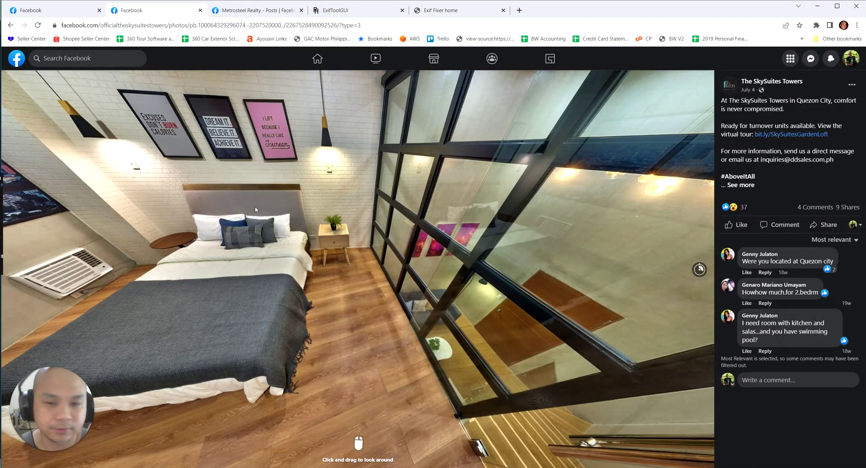
{"action": "left_click_drag", "start_coordinate": [366, 309], "coordinate": [472, 223]}
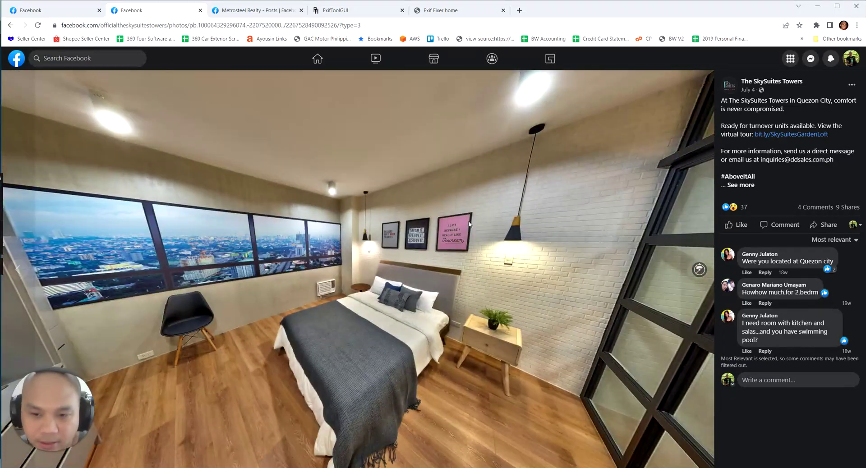
{"action": "left_click_drag", "start_coordinate": [426, 236], "coordinate": [350, 240]}
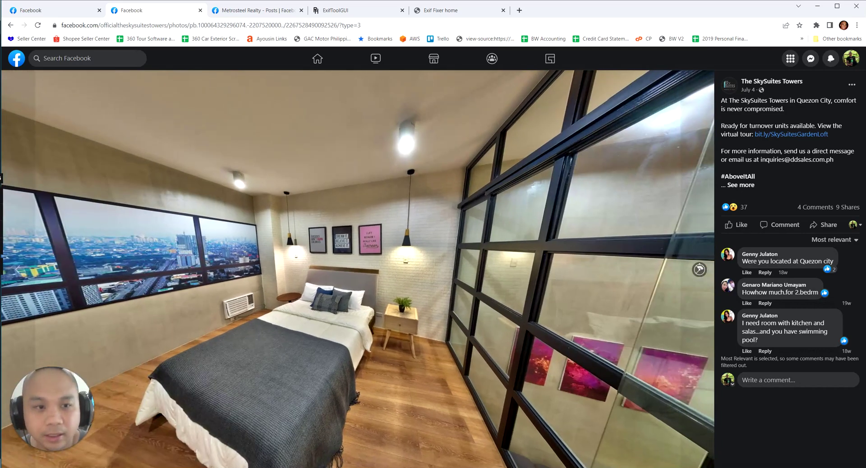
Open the virtual tour linked in The SkySuites Towers post and close its page after viewing
{"action": "left_click", "coordinate": [784, 135]}
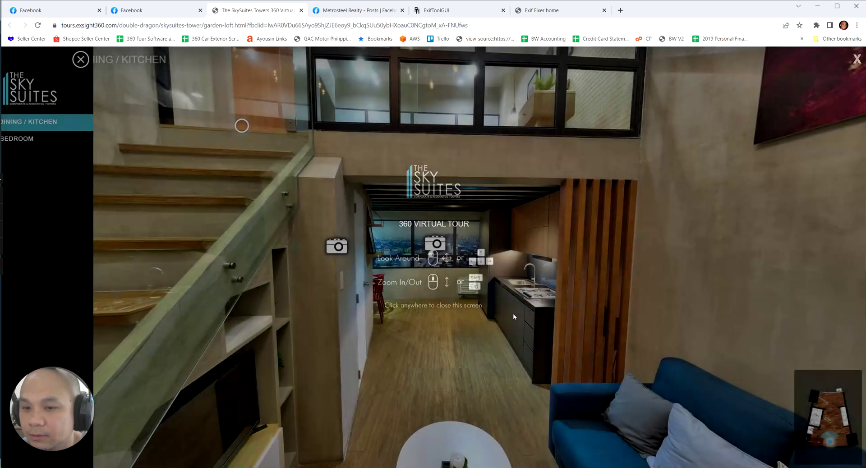
{"action": "key", "text": "ctrl+w"}
{"action": "key", "text": "Escape"}
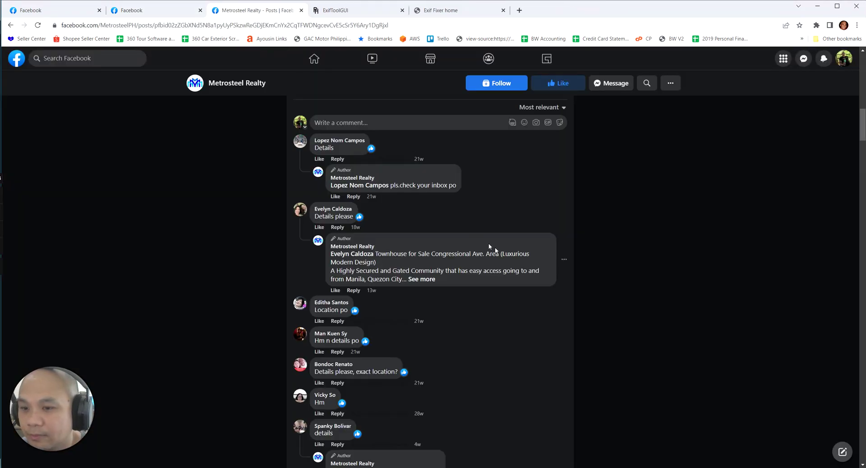
Open the 360 preview link in Metrosteel Realty's townhouse post
{"action": "scroll", "coordinate": [484, 244], "scroll_direction": "up", "scroll_amount": 9}
{"action": "scroll", "coordinate": [489, 242], "scroll_direction": "down", "scroll_amount": 2}
{"action": "scroll", "coordinate": [489, 242], "scroll_direction": "up", "scroll_amount": 3}
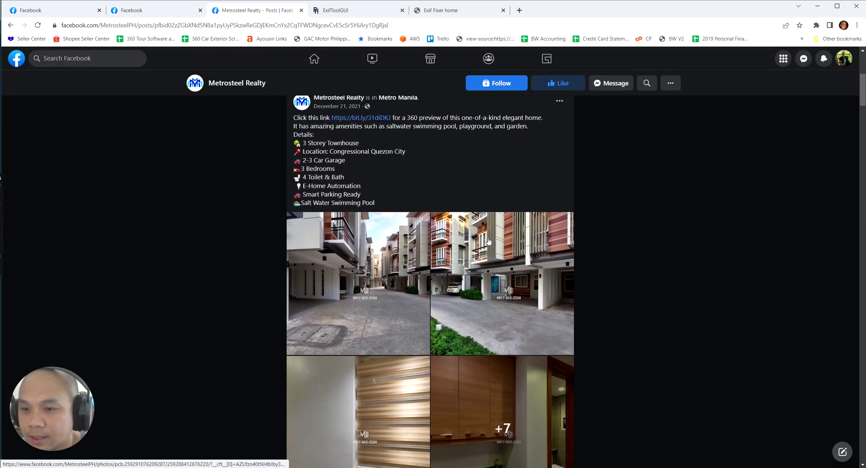
{"action": "scroll", "coordinate": [488, 241], "scroll_direction": "down", "scroll_amount": 1}
{"action": "scroll", "coordinate": [489, 242], "scroll_direction": "up", "scroll_amount": 3}
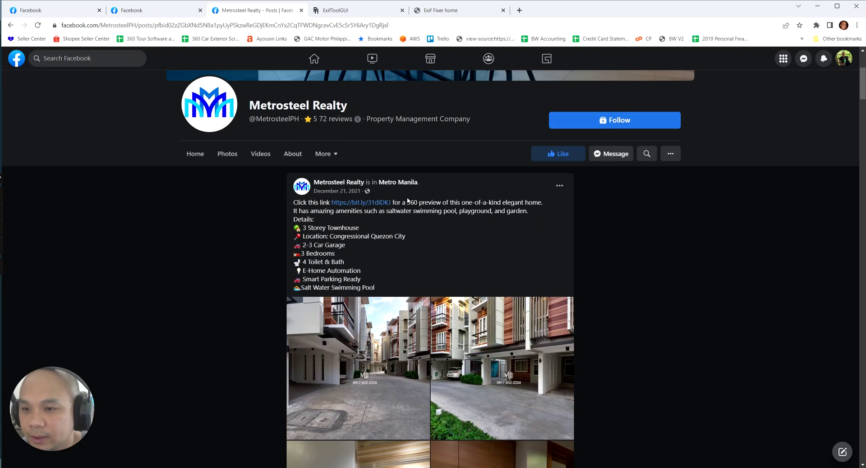
{"action": "left_click", "coordinate": [369, 207]}
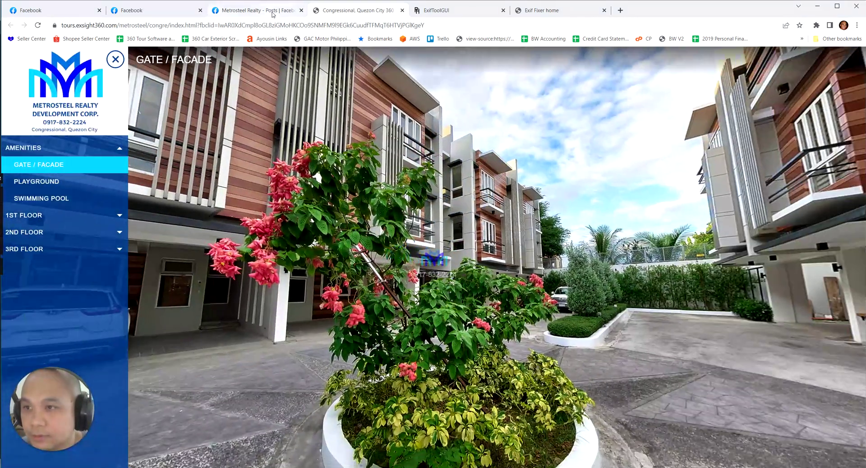
Return to the Metrosteel Realty post and view its first two exterior photos full size
{"action": "left_click", "coordinate": [275, 10]}
{"action": "scroll", "coordinate": [369, 209], "scroll_direction": "down", "scroll_amount": 5}
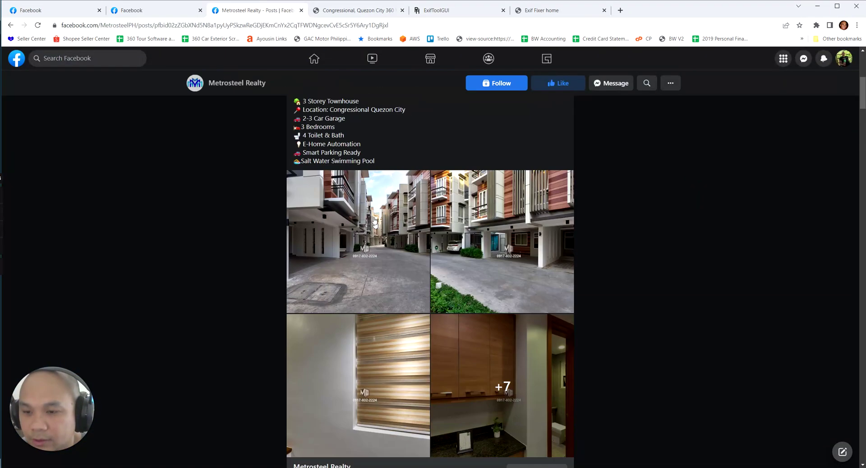
{"action": "left_click", "coordinate": [369, 209]}
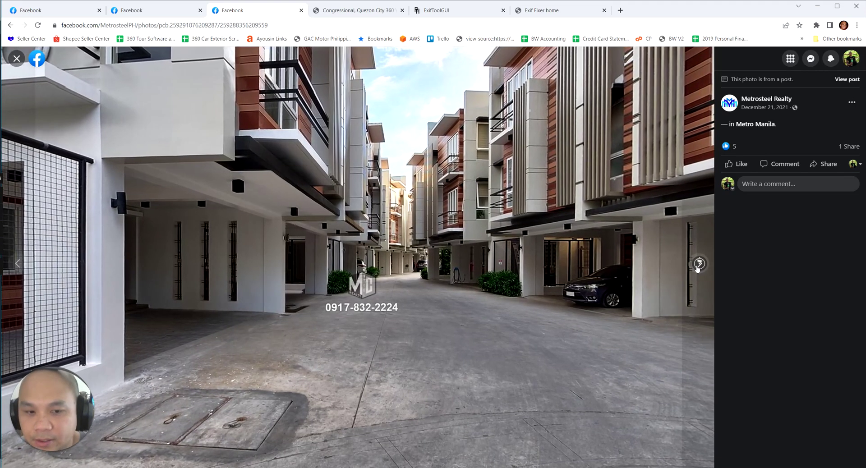
{"action": "left_click", "coordinate": [700, 258]}
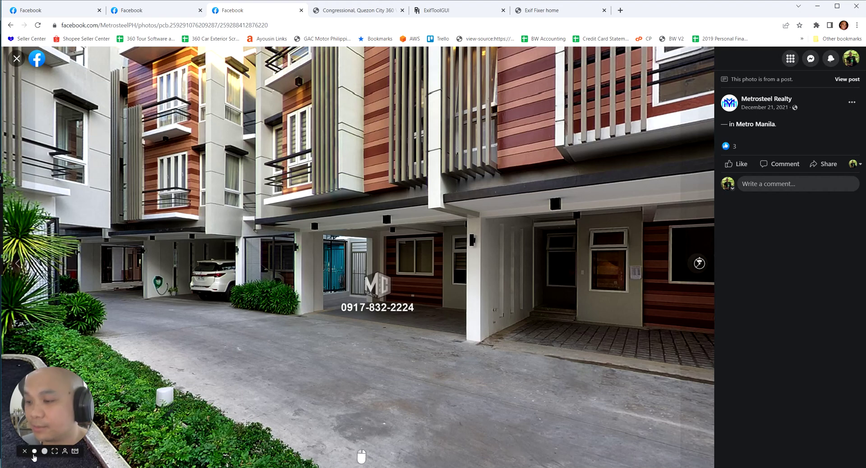
Go back to the Facebook home feed and switch to the sample folder in File Explorer
{"action": "left_click", "coordinate": [25, 451]}
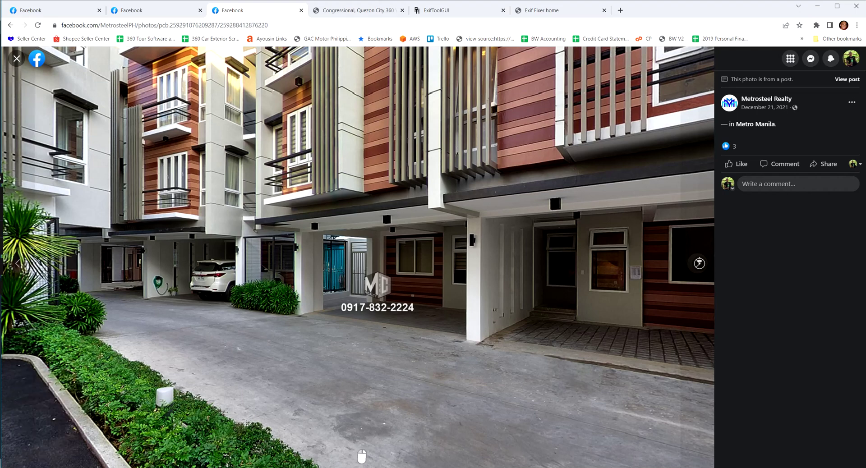
{"action": "left_click", "coordinate": [28, 10]}
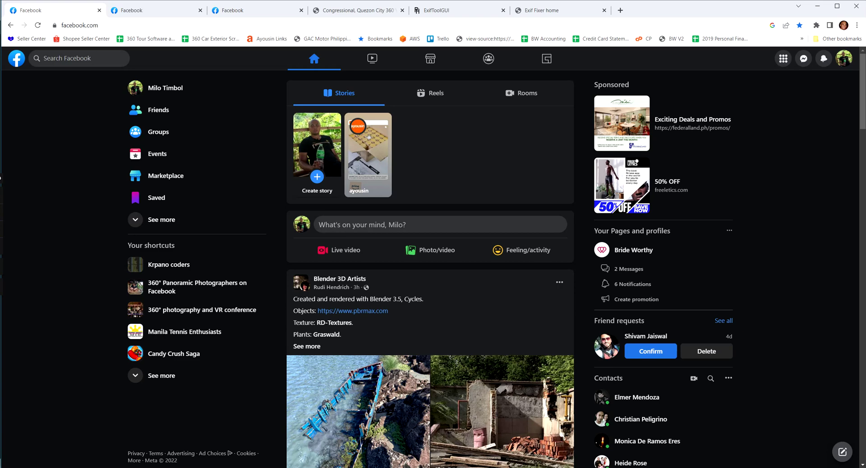
{"action": "left_click", "coordinate": [0, 179]}
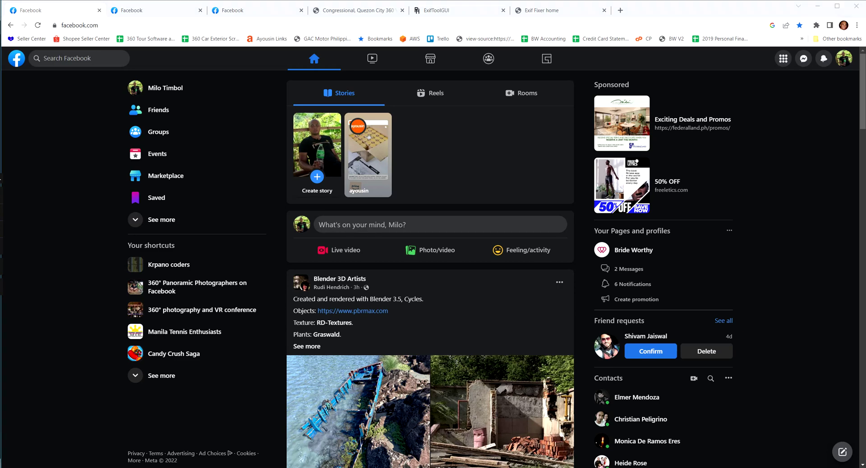
{"action": "key", "text": "alt+Tab"}
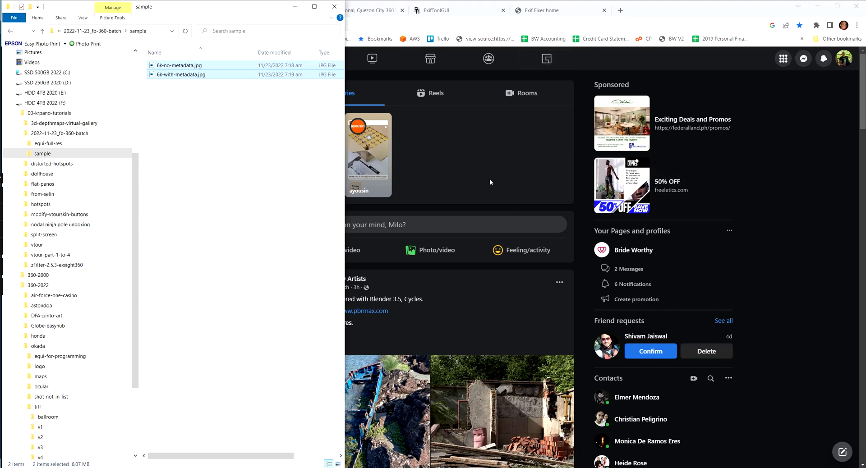
Display the two JPG files in the sample folder as extra large icons
{"action": "left_click", "coordinate": [261, 89]}
{"action": "left_click", "coordinate": [190, 75]}
{"action": "left_click", "coordinate": [195, 67]}
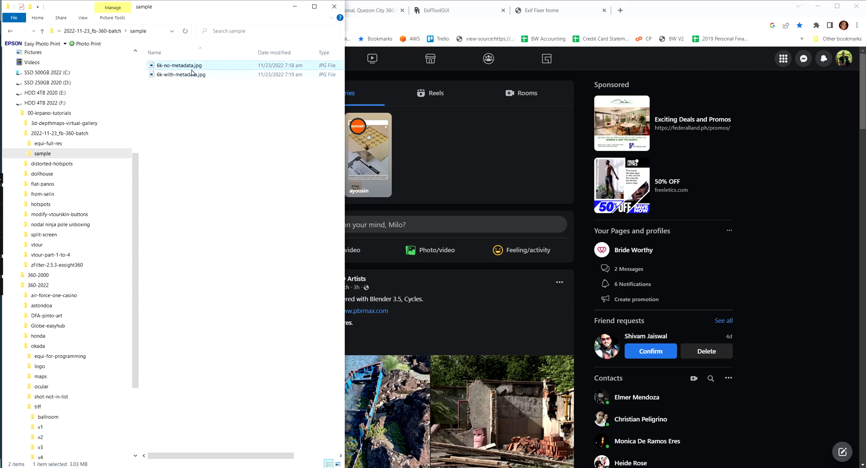
{"action": "left_click", "coordinate": [191, 75]}
{"action": "left_click", "coordinate": [82, 18]}
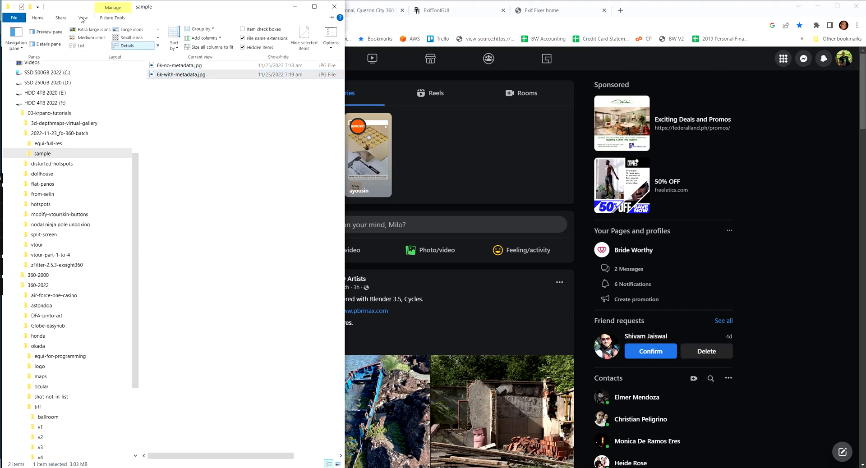
{"action": "left_click", "coordinate": [93, 29]}
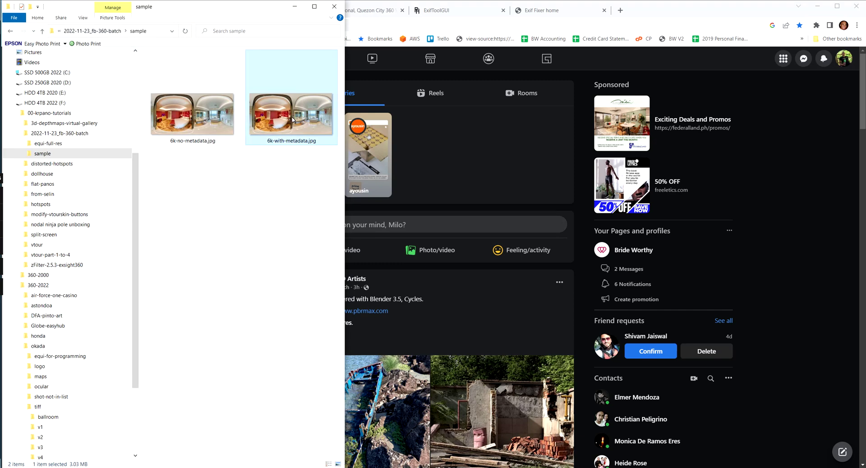
Publish a new Facebook post with 6k-with-metadata.jpg from the sample folder
{"action": "left_click", "coordinate": [421, 159]}
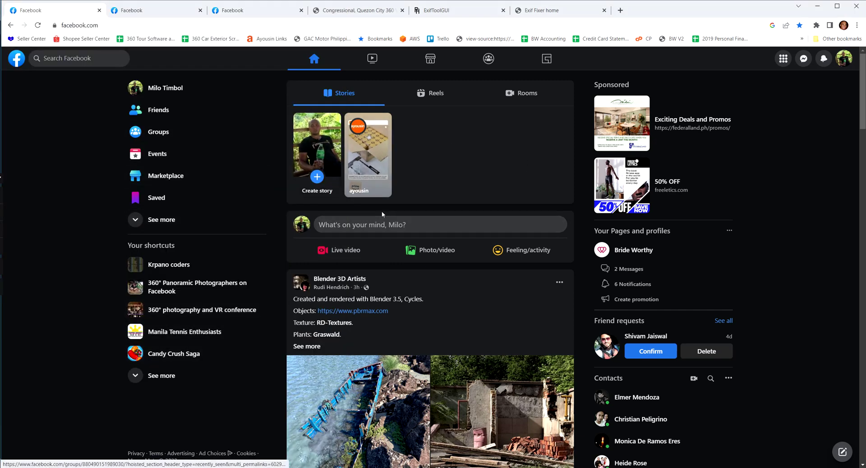
{"action": "left_click", "coordinate": [382, 224]}
{"action": "left_click", "coordinate": [513, 183]}
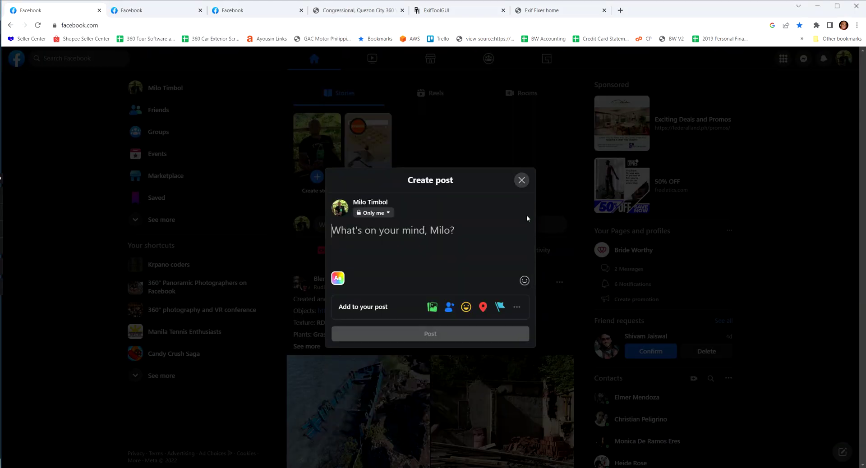
{"action": "key", "text": "alt+Tab"}
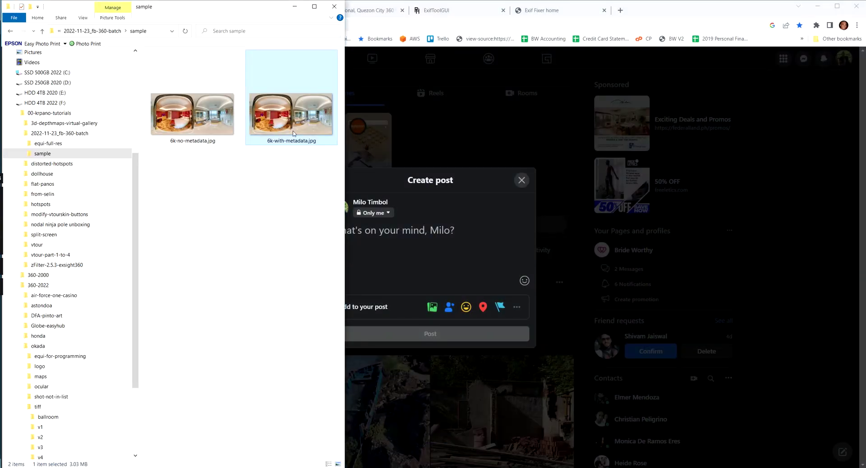
{"action": "left_click_drag", "start_coordinate": [295, 125], "coordinate": [476, 255]}
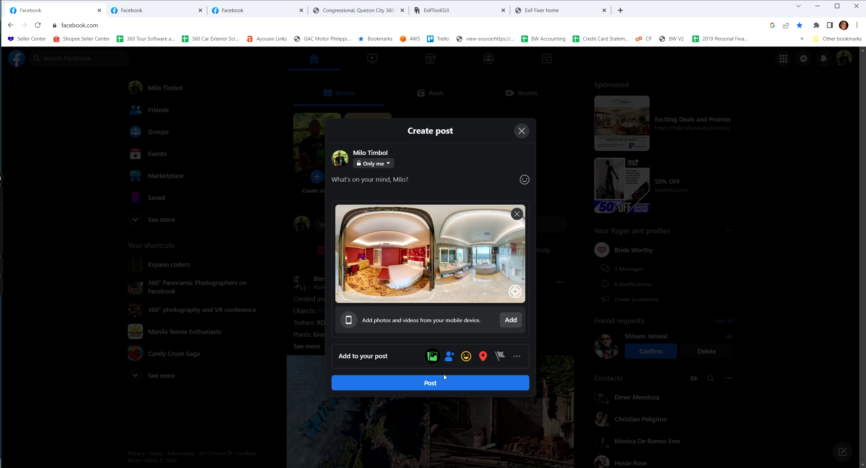
{"action": "left_click", "coordinate": [431, 385]}
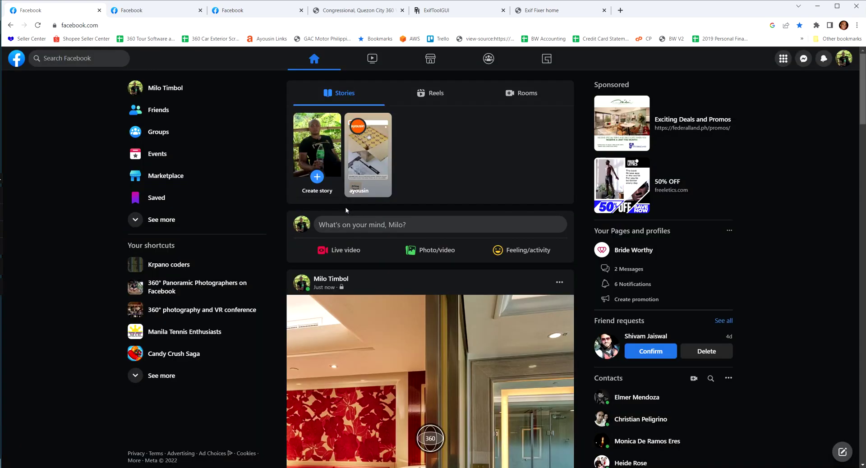
Examine how the newly published panorama with metadata behaves in the feed
{"action": "scroll", "coordinate": [369, 196], "scroll_direction": "down", "scroll_amount": 3}
{"action": "scroll", "coordinate": [324, 205], "scroll_direction": "down", "scroll_amount": 1}
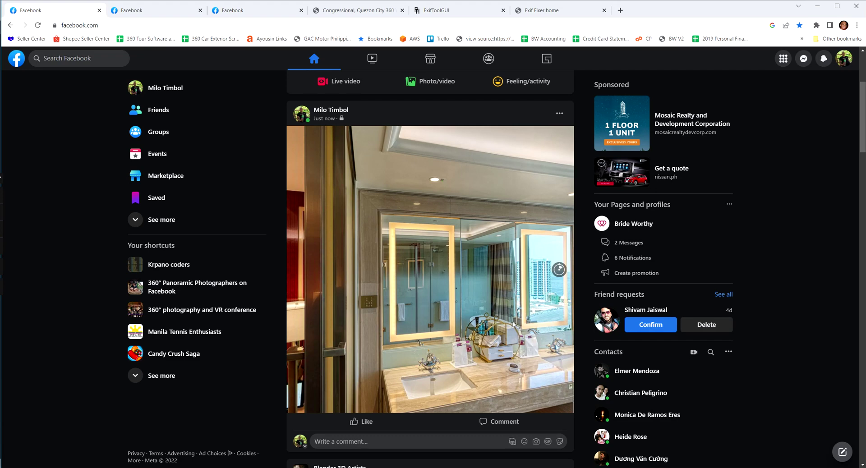
{"action": "left_click", "coordinate": [444, 298]}
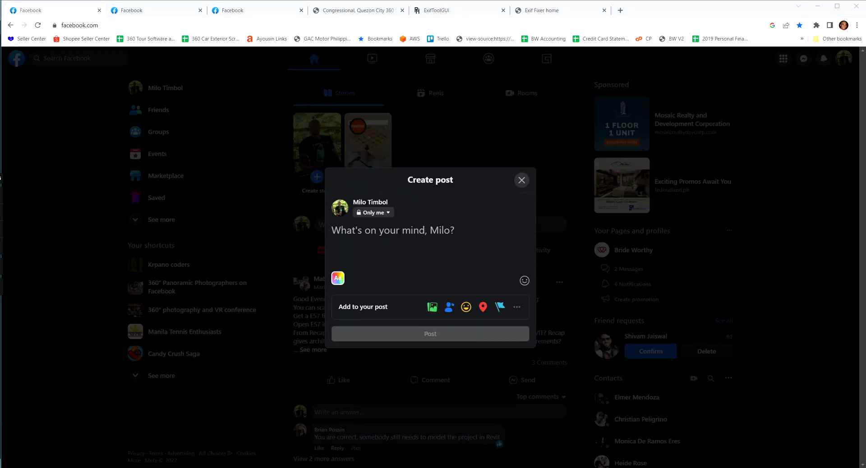
Publish a Facebook post captioned "test" with 6k-no-metadata.jpg from the sample folder
{"action": "key", "text": "alt+Tab"}
{"action": "left_click_drag", "start_coordinate": [201, 118], "coordinate": [474, 266]}
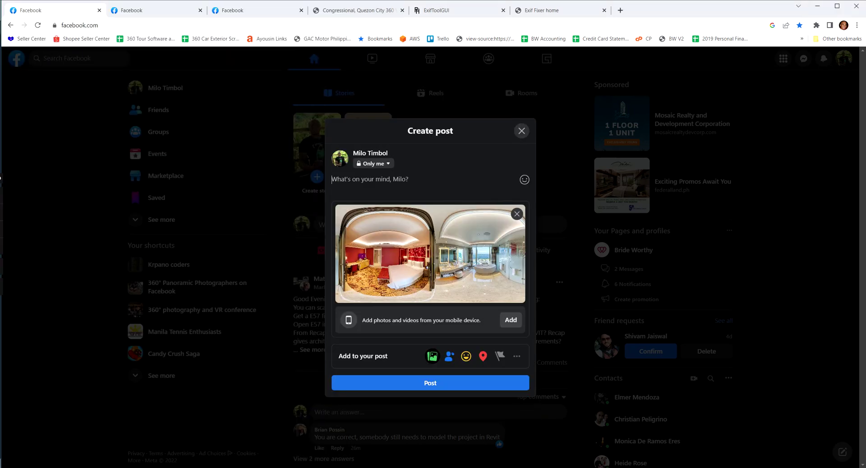
{"action": "type", "text": "ty"}
{"action": "mouse_move", "coordinate": [523, 299]}
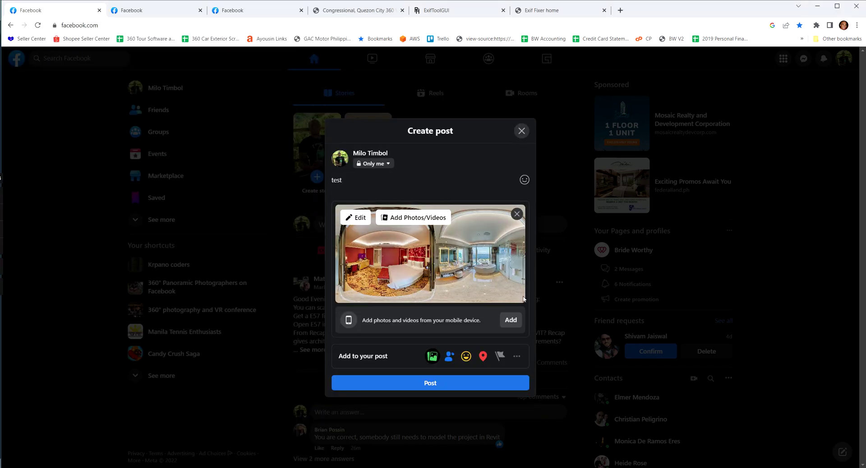
{"action": "left_click", "coordinate": [434, 389]}
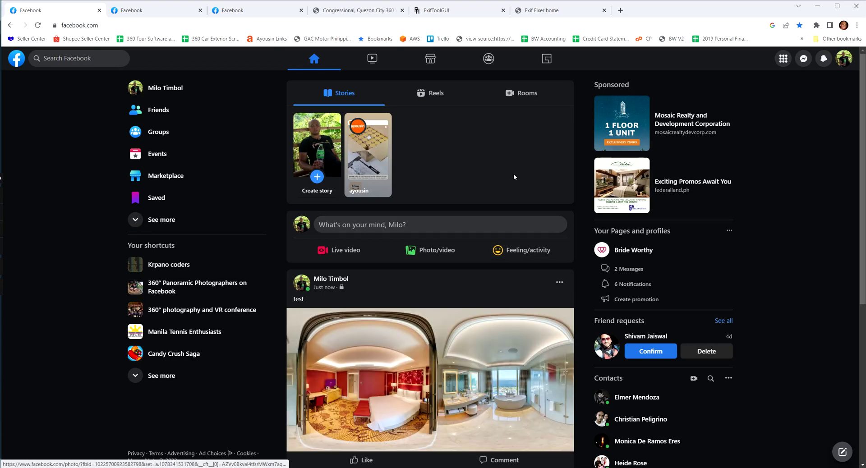
Check how the "test" post's panorama without metadata is displayed in the feed
{"action": "scroll", "coordinate": [514, 175], "scroll_direction": "down", "scroll_amount": 3}
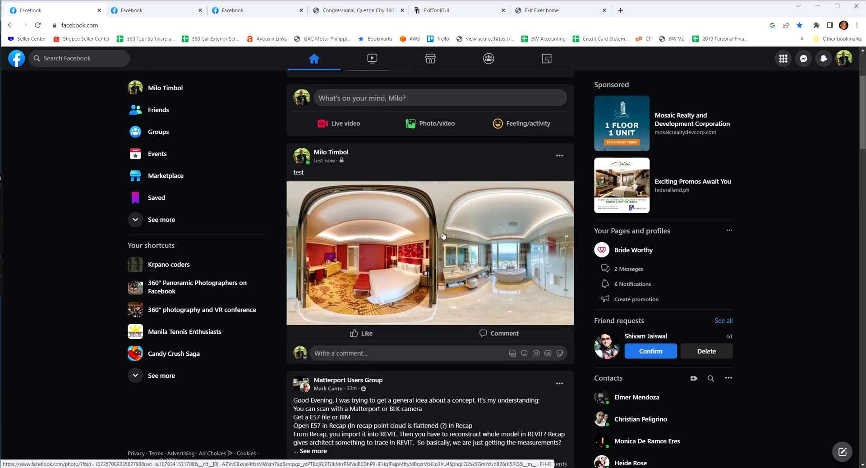
{"action": "scroll", "coordinate": [415, 279], "scroll_direction": "down", "scroll_amount": 1}
{"action": "scroll", "coordinate": [415, 278], "scroll_direction": "up", "scroll_amount": 3}
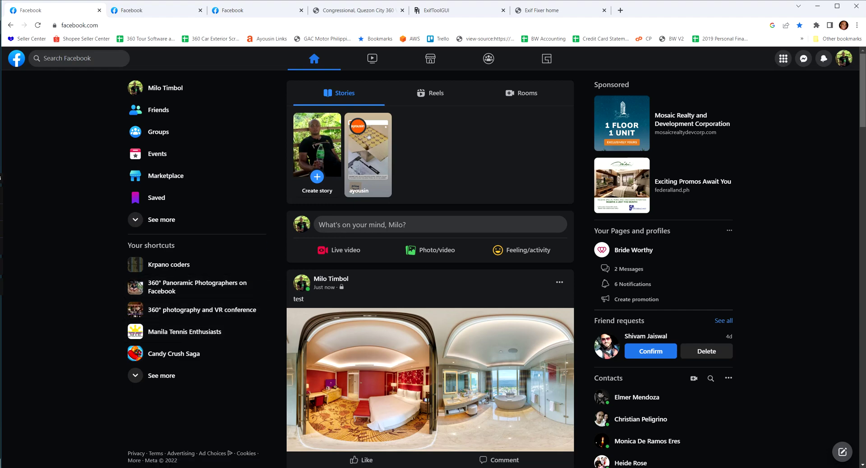
Bring File Explorer over Photoshop, open the equi-full-res folder and widen the window to show the Dimensions column
{"action": "key", "text": "alt+Tab"}
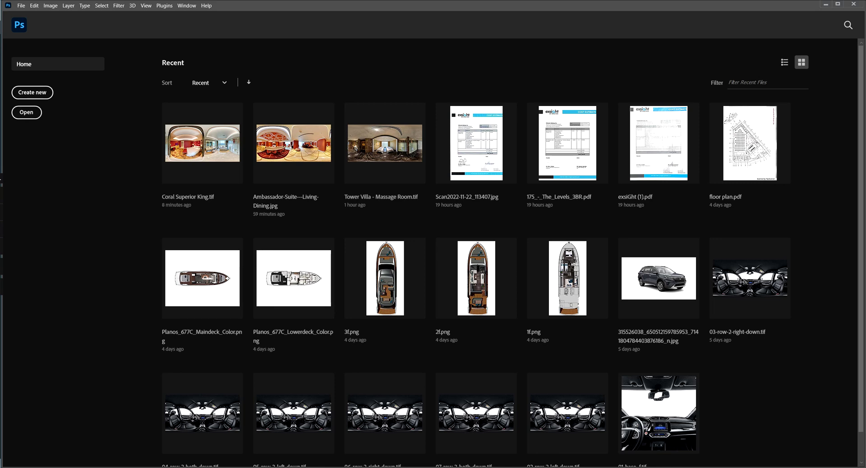
{"action": "key", "text": "alt+Tab"}
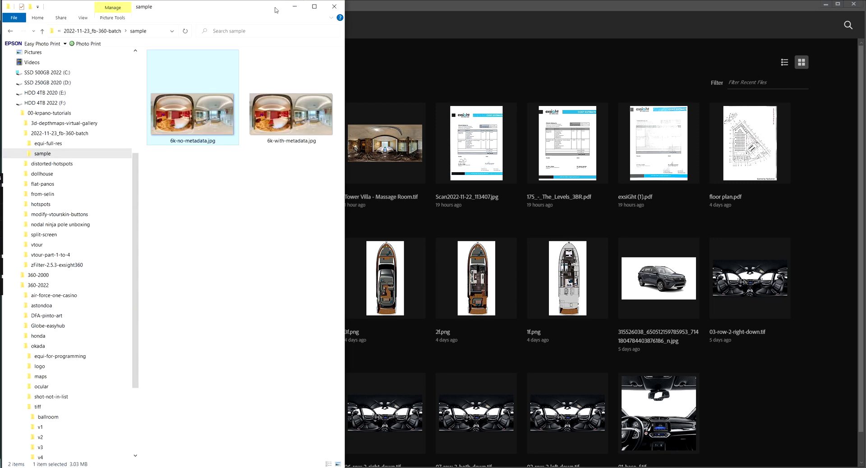
{"action": "left_click_drag", "start_coordinate": [278, 10], "coordinate": [455, 9]}
{"action": "left_click", "coordinate": [224, 142]}
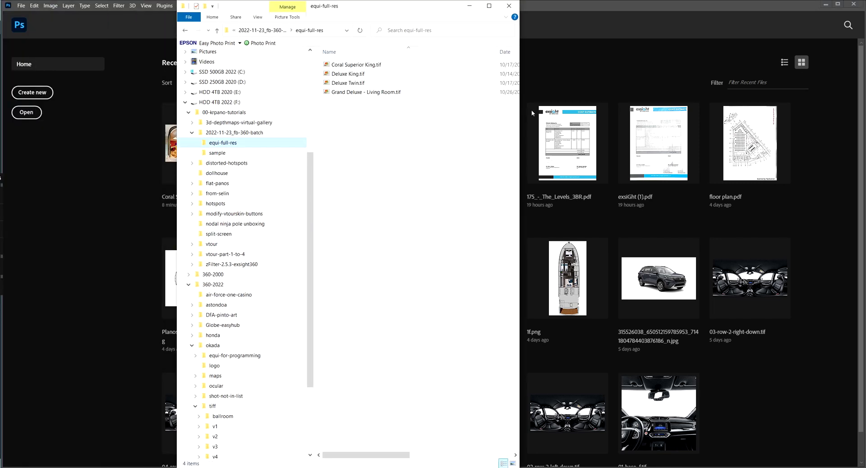
{"action": "left_click_drag", "start_coordinate": [523, 115], "coordinate": [776, 132]}
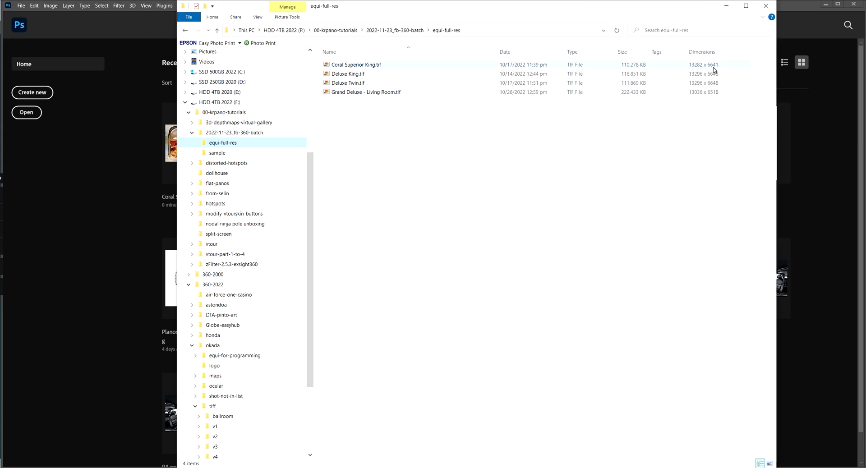
Review the names and pixel dimensions of the four TIF panoramas in the equi-full-res folder
{"action": "left_click", "coordinate": [381, 67]}
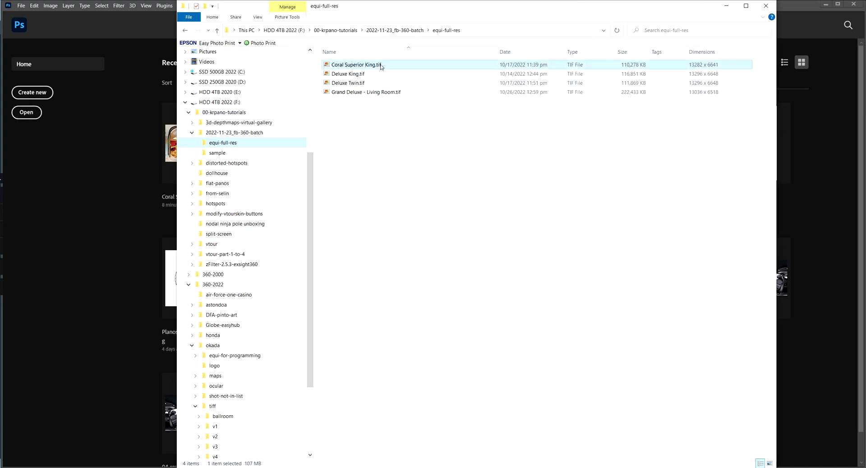
{"action": "left_click", "coordinate": [375, 74]}
{"action": "left_click", "coordinate": [384, 92]}
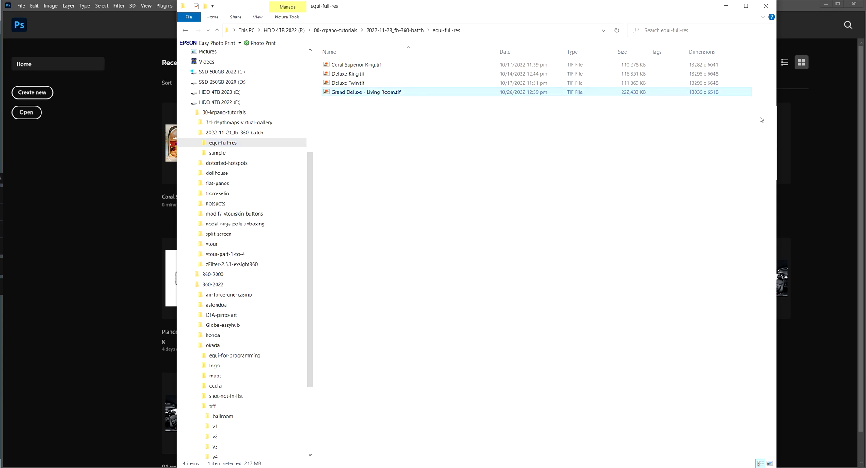
{"action": "left_click_drag", "start_coordinate": [747, 117], "coordinate": [285, 38]}
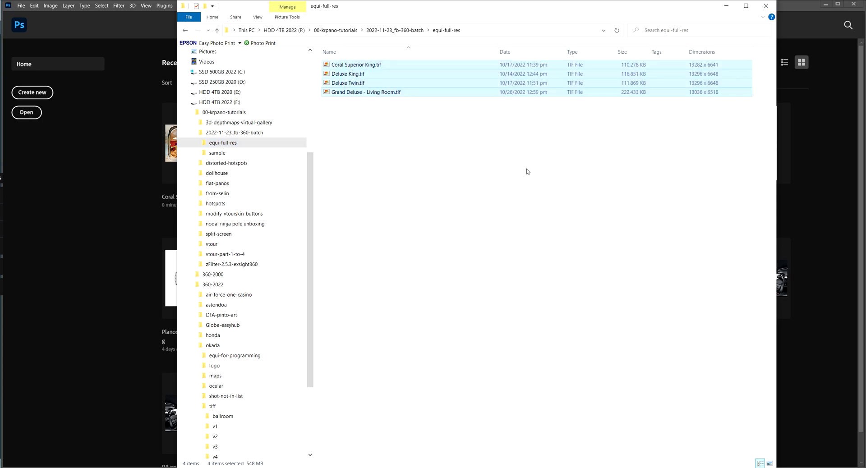
{"action": "left_click", "coordinate": [528, 144]}
{"action": "left_click_drag", "start_coordinate": [528, 9], "coordinate": [545, 152]}
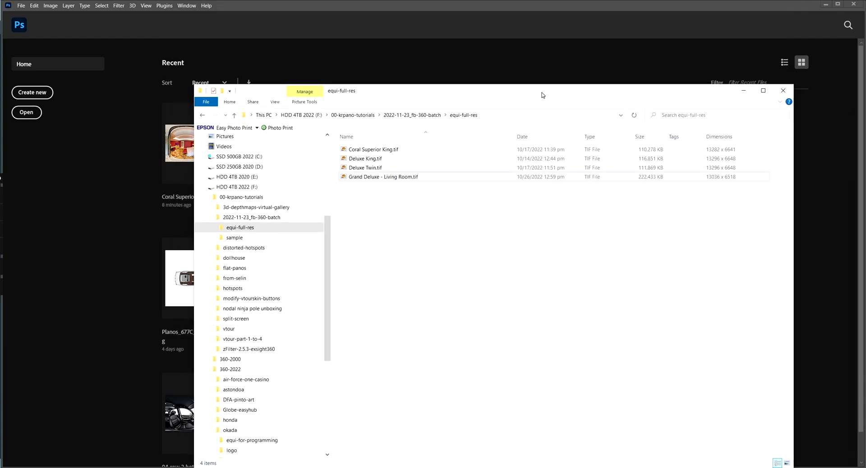
{"action": "left_click_drag", "start_coordinate": [543, 95], "coordinate": [542, 97]}
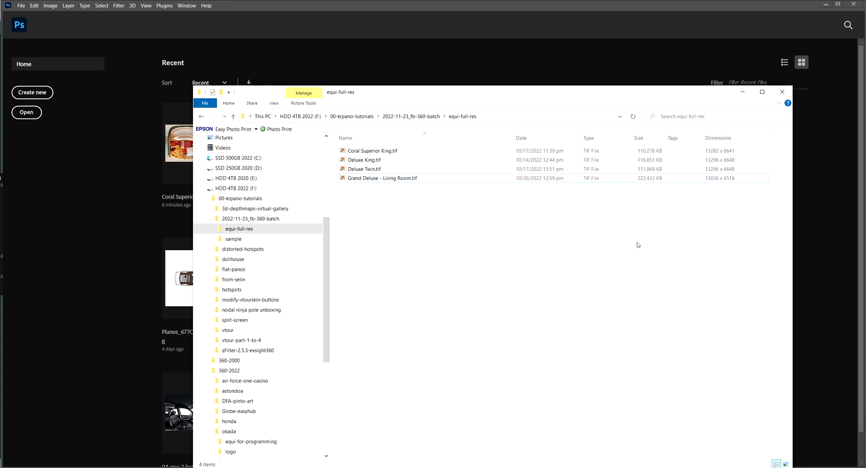
{"action": "left_click_drag", "start_coordinate": [770, 210], "coordinate": [335, 144]}
Switch to the browser and look over the introduction on the ExifToolGUI page
{"action": "left_click", "coordinate": [487, 280]}
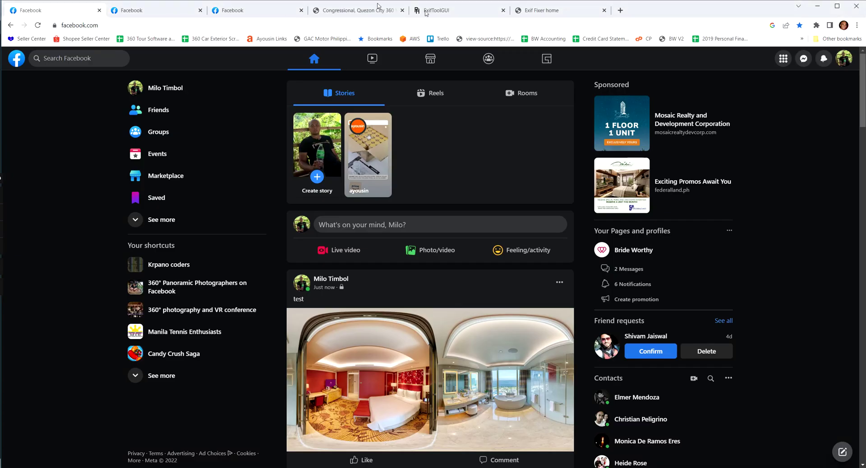
{"action": "left_click", "coordinate": [459, 13]}
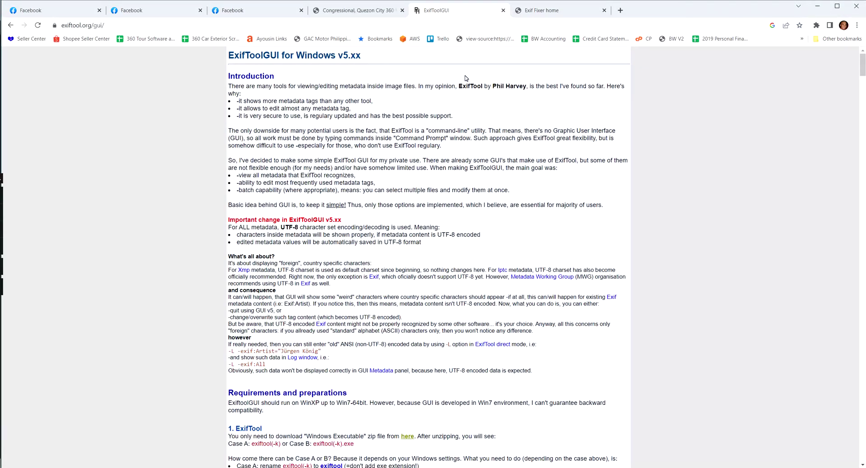
{"action": "double_click", "coordinate": [255, 55]}
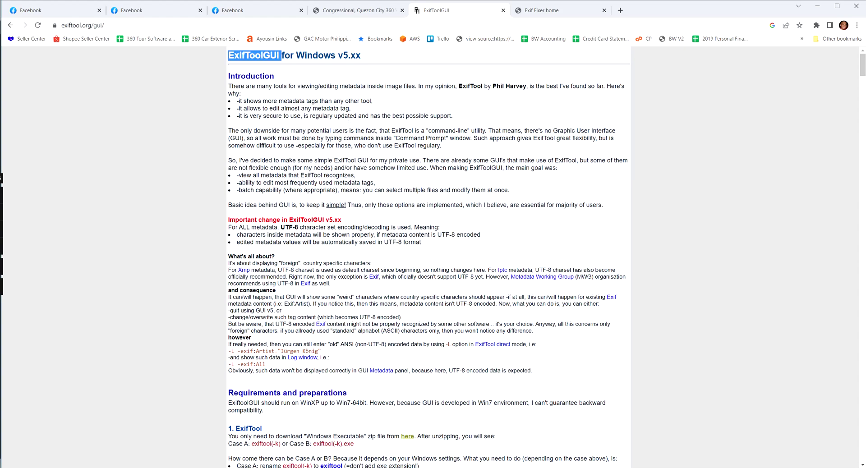
{"action": "scroll", "coordinate": [417, 189], "scroll_direction": "down", "scroll_amount": 4}
{"action": "scroll", "coordinate": [426, 264], "scroll_direction": "up", "scroll_amount": 4}
Read through the Exif Fixer home page, comparing its app and online versions, and refer back to the ExifToolGUI page
{"action": "left_click", "coordinate": [549, 11]}
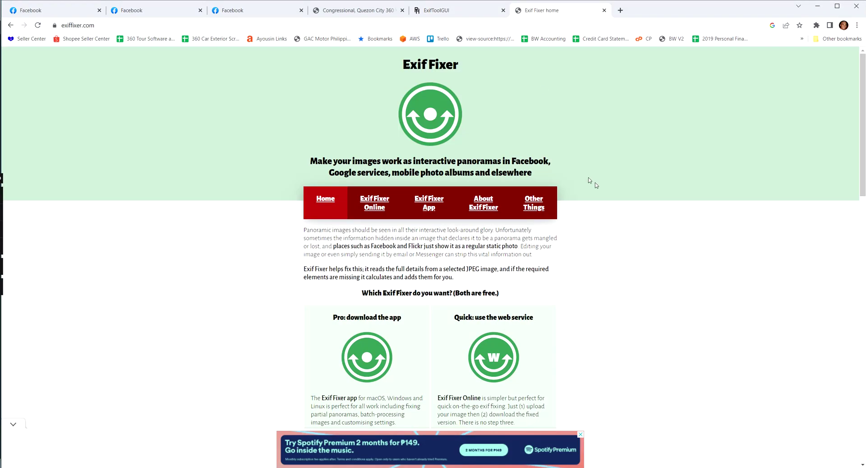
{"action": "scroll", "coordinate": [597, 184], "scroll_direction": "down", "scroll_amount": 7}
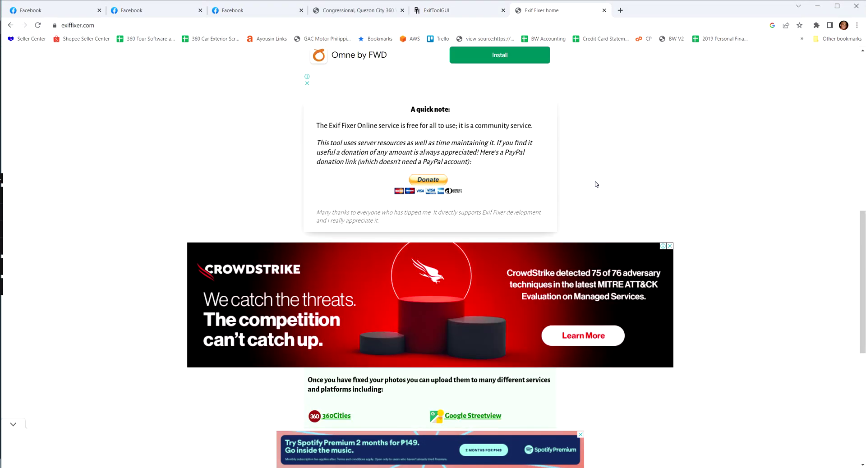
{"action": "scroll", "coordinate": [596, 184], "scroll_direction": "up", "scroll_amount": 7}
{"action": "scroll", "coordinate": [570, 201], "scroll_direction": "down", "scroll_amount": 11}
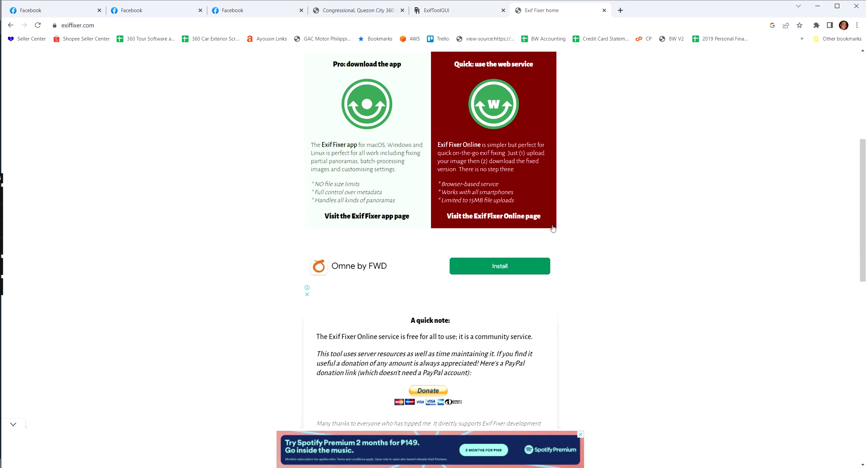
{"action": "scroll", "coordinate": [553, 229], "scroll_direction": "down", "scroll_amount": 5}
{"action": "scroll", "coordinate": [670, 182], "scroll_direction": "up", "scroll_amount": 5}
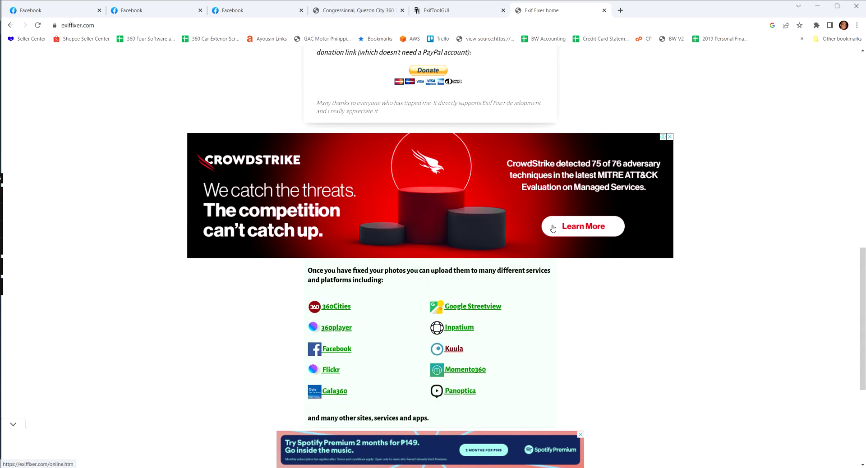
{"action": "scroll", "coordinate": [719, 177], "scroll_direction": "up", "scroll_amount": 6}
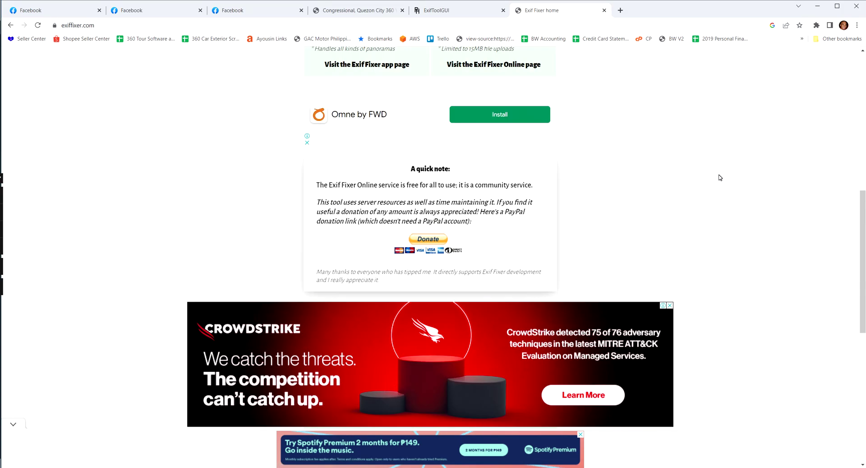
{"action": "scroll", "coordinate": [720, 177], "scroll_direction": "up", "scroll_amount": 4}
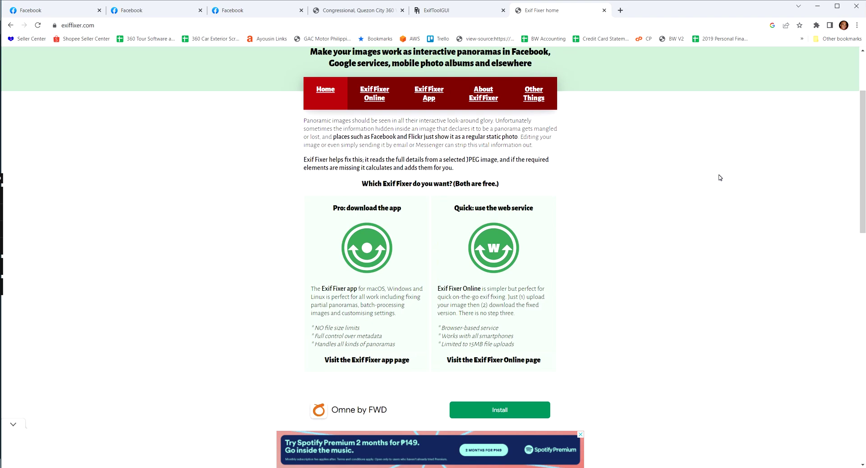
{"action": "scroll", "coordinate": [720, 178], "scroll_direction": "up", "scroll_amount": 3}
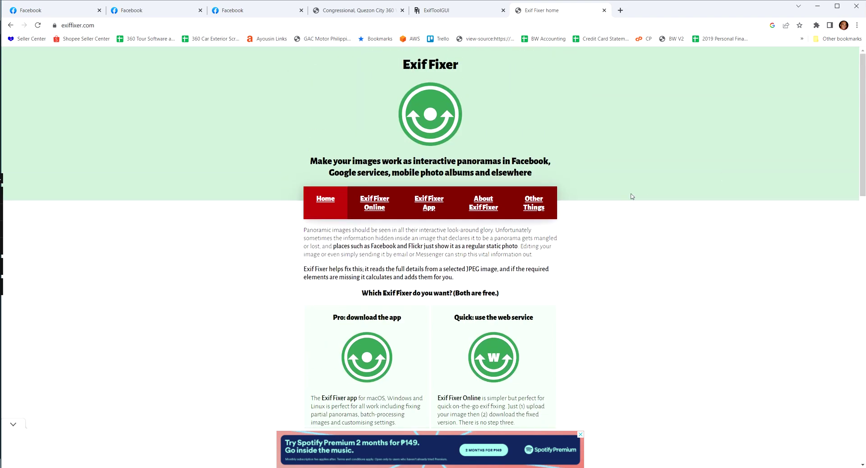
{"action": "scroll", "coordinate": [651, 200], "scroll_direction": "down", "scroll_amount": 2}
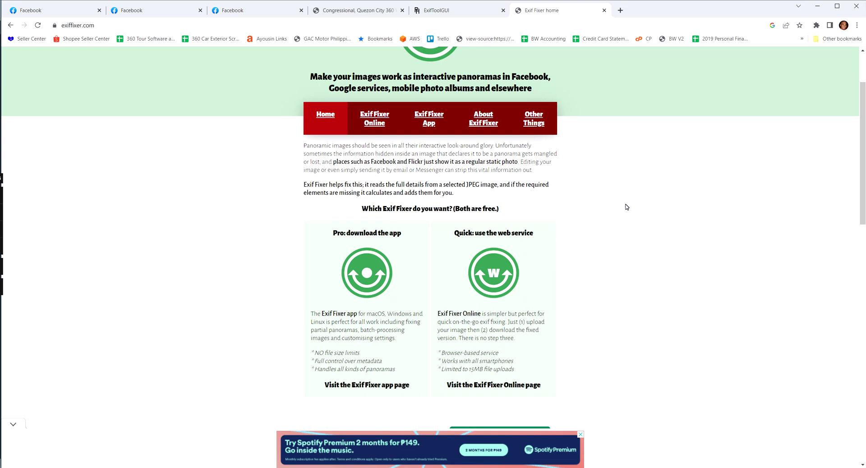
{"action": "scroll", "coordinate": [626, 207], "scroll_direction": "up", "scroll_amount": 2}
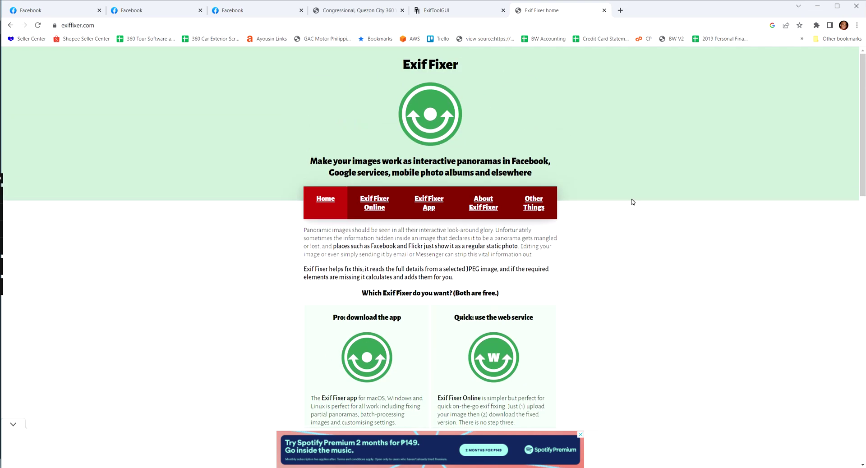
{"action": "scroll", "coordinate": [633, 202], "scroll_direction": "down", "scroll_amount": 10}
{"action": "scroll", "coordinate": [634, 202], "scroll_direction": "up", "scroll_amount": 4}
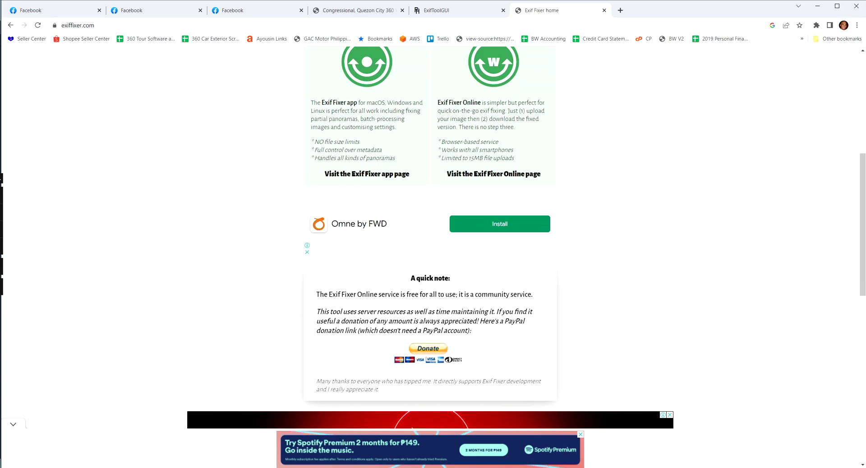
{"action": "left_click", "coordinate": [457, 12]}
{"action": "left_click", "coordinate": [542, 10]}
{"action": "scroll", "coordinate": [523, 198], "scroll_direction": "up", "scroll_amount": 5}
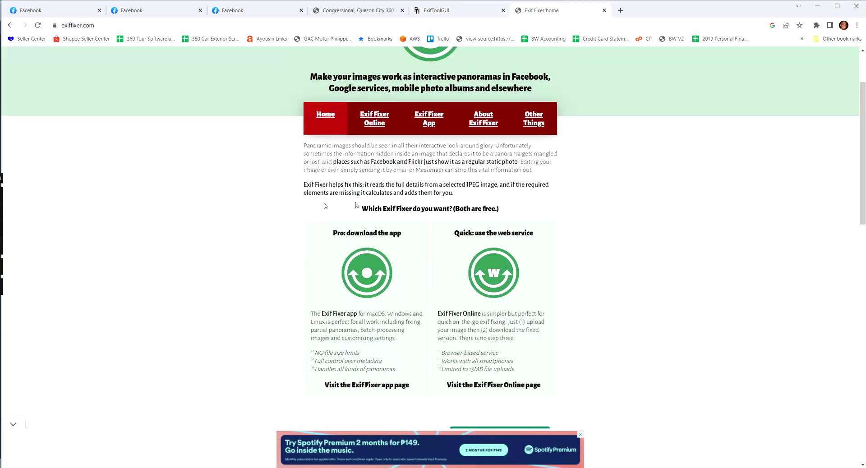
{"action": "left_click", "coordinate": [461, 8]}
Return to File Explorer over Photoshop and open Coral Superior King.tif from the equi-full-res folder in Photoshop
{"action": "key", "text": "alt+Tab"}
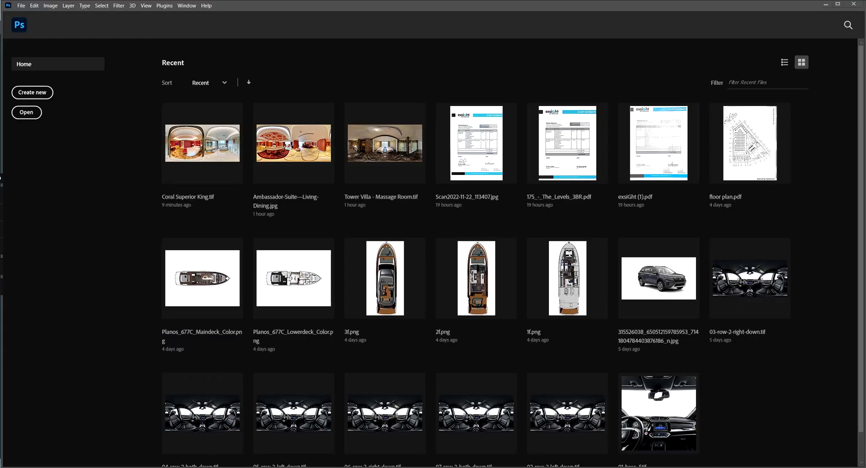
{"action": "key", "text": "alt+Tab"}
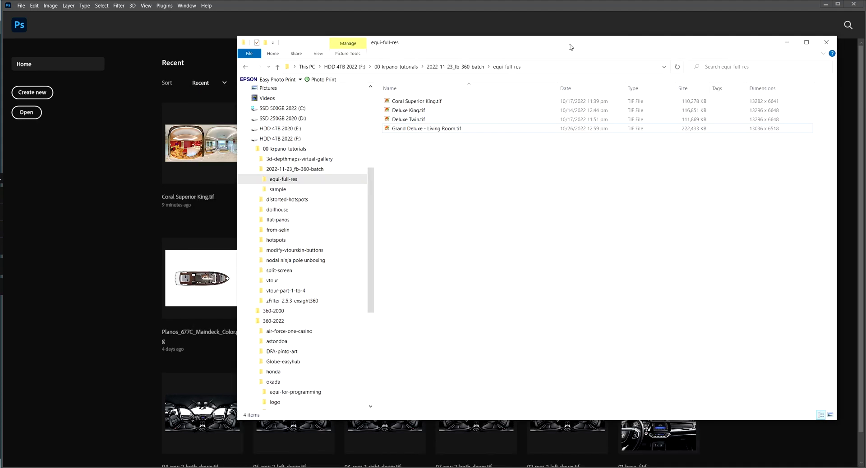
{"action": "left_click_drag", "start_coordinate": [581, 58], "coordinate": [576, 86]}
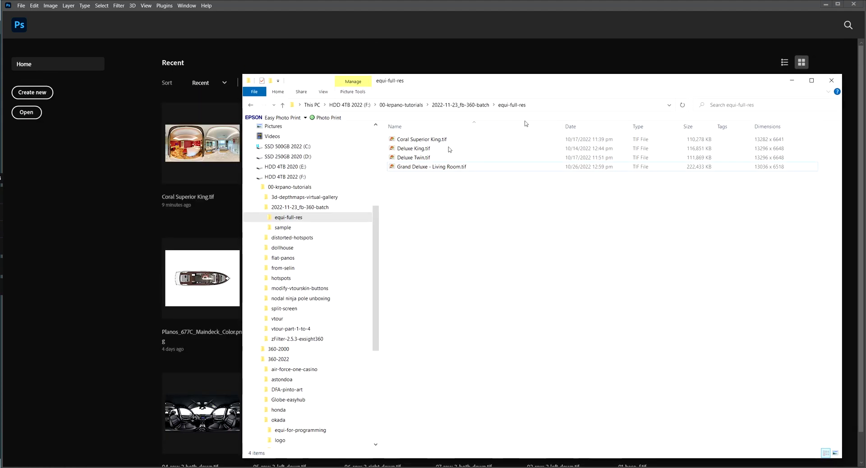
{"action": "left_click", "coordinate": [419, 140]}
{"action": "left_click_drag", "start_coordinate": [526, 82], "coordinate": [782, 232]}
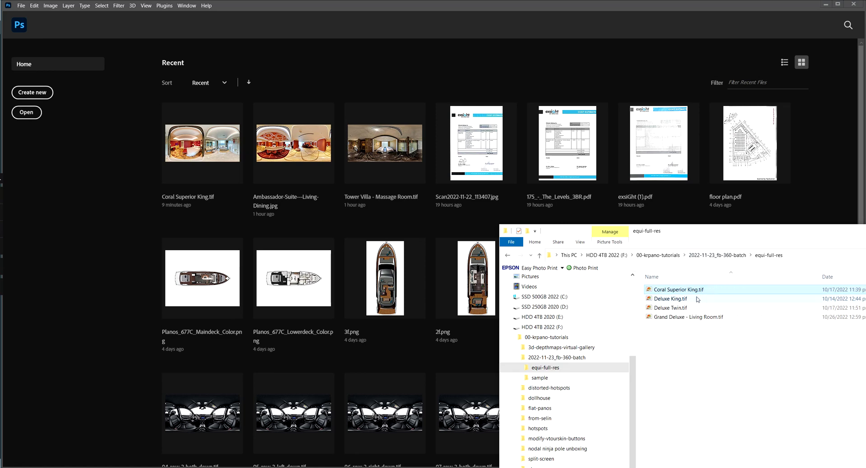
{"action": "left_click_drag", "start_coordinate": [697, 296], "coordinate": [375, 132]}
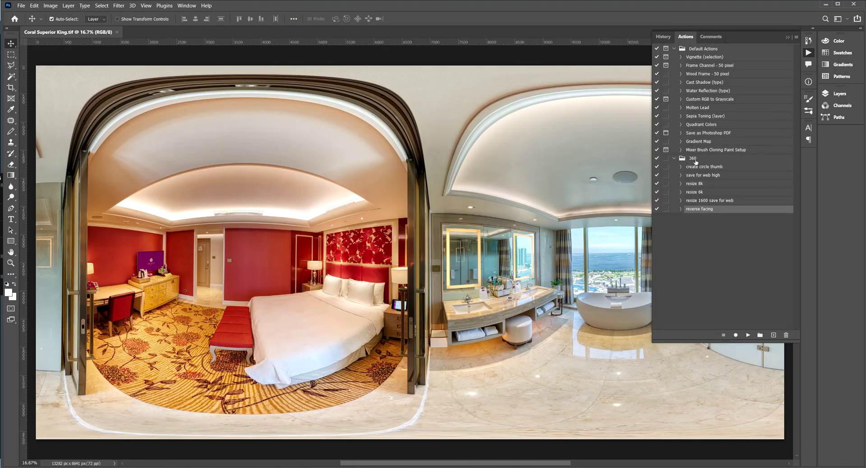
Make sure the Actions list is shown, select the 360 action set and collapse the Default Actions set
{"action": "left_click", "coordinate": [697, 160]}
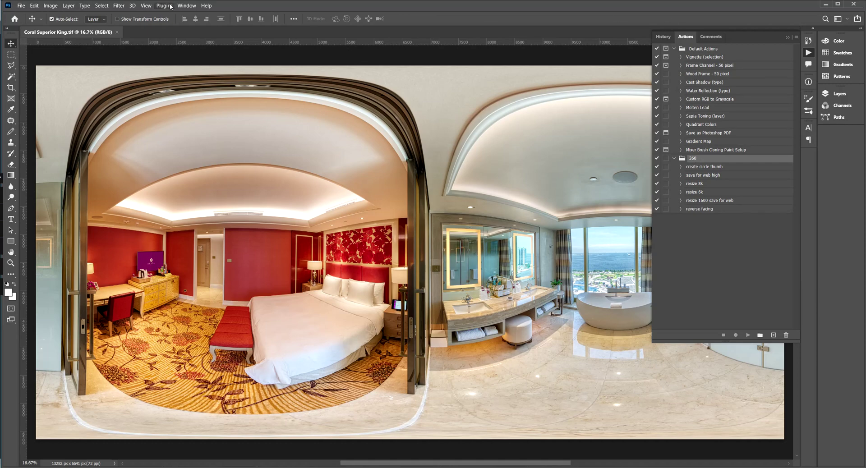
{"action": "left_click", "coordinate": [187, 6]}
{"action": "left_click", "coordinate": [199, 61]}
{"action": "left_click", "coordinate": [187, 5]}
{"action": "left_click", "coordinate": [198, 60]}
{"action": "left_click", "coordinate": [674, 49]}
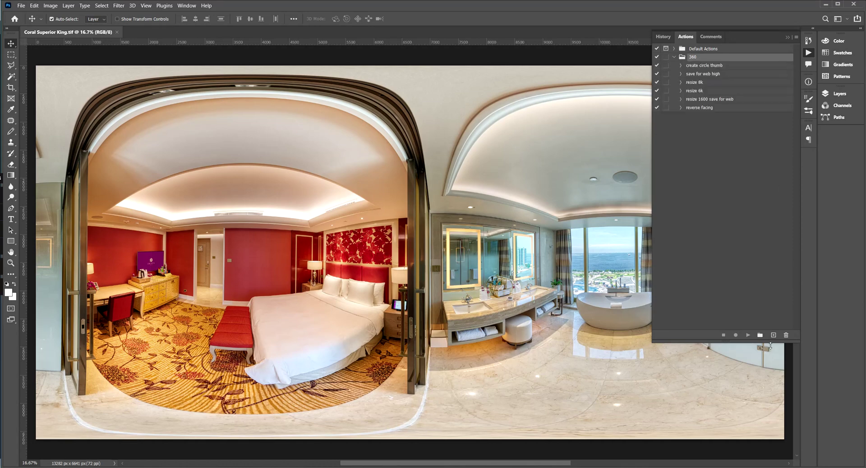
Create an action named "resize to 6k and save for web high" in the 360 set and start recording it
{"action": "left_click", "coordinate": [774, 335]}
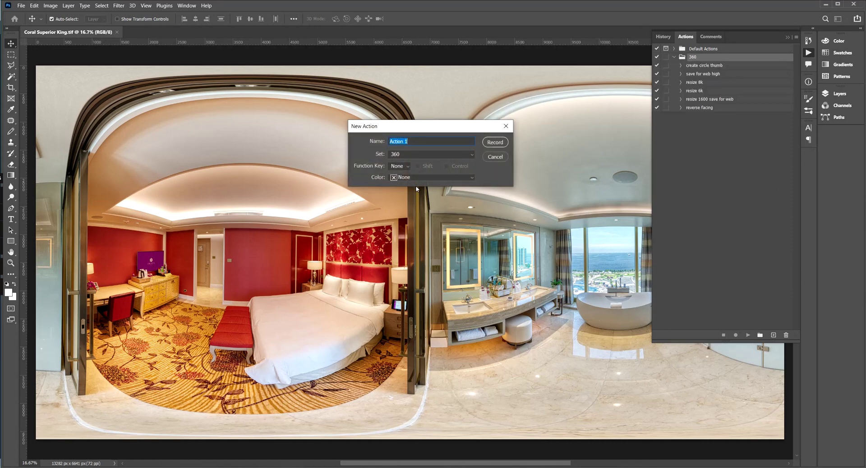
{"action": "type", "text": "r"}
{"action": "left_click", "coordinate": [495, 143]}
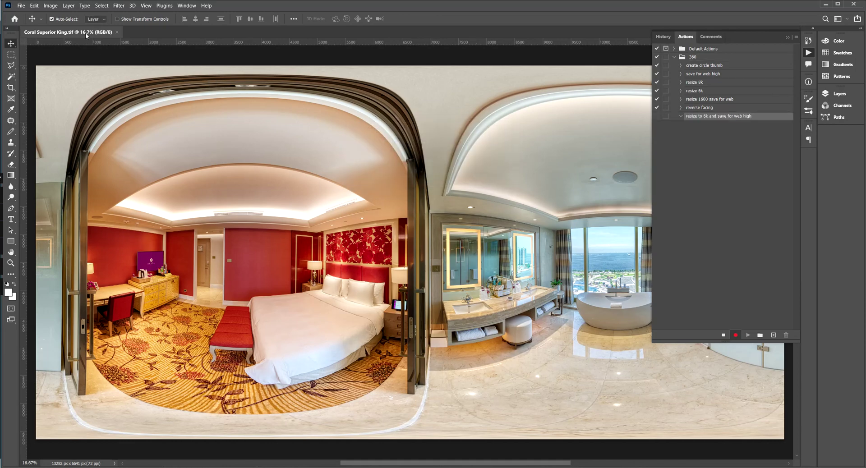
Resize the panorama to a width of 6000 px with proportions kept, recording the change in the action
{"action": "left_click", "coordinate": [50, 5]}
{"action": "left_click", "coordinate": [77, 63]}
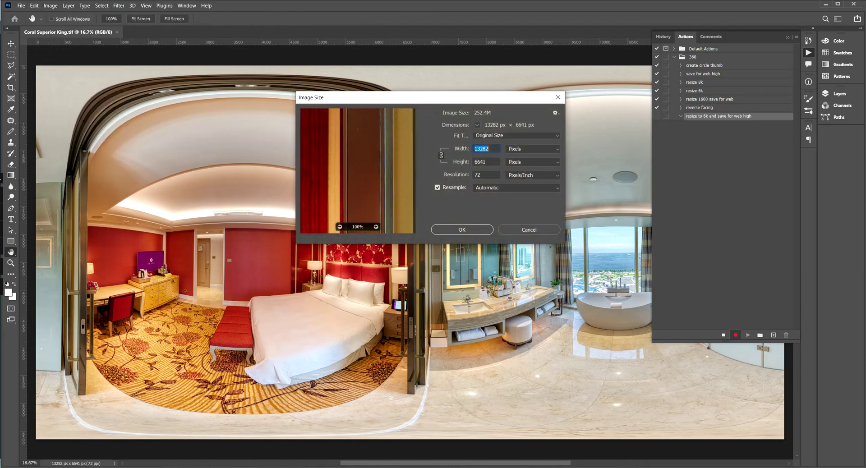
{"action": "type", "text": "6000"}
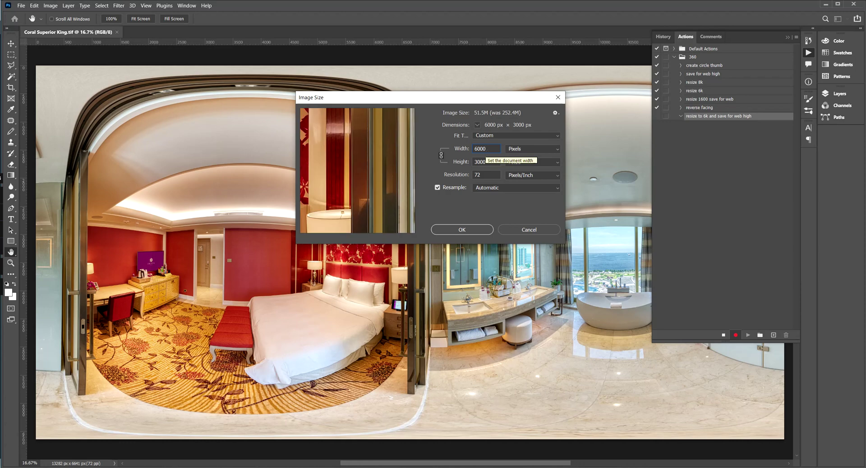
{"action": "key", "text": "Return"}
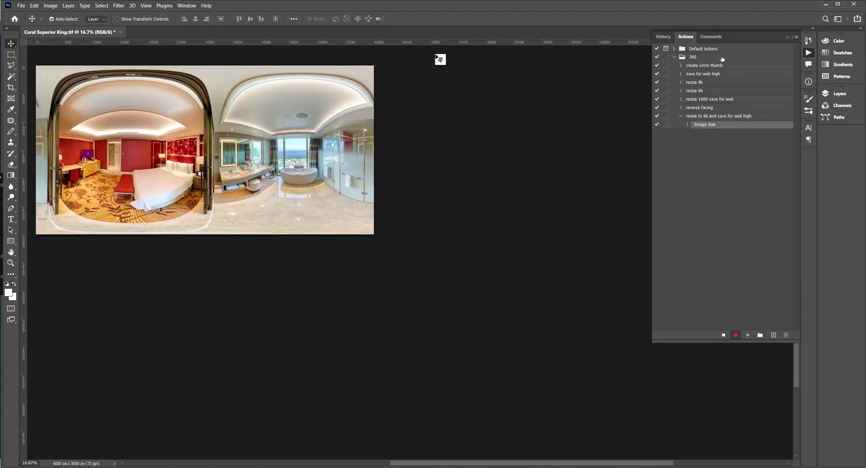
Open Save for Web for the resized panorama with the JPEG High preset, and enlarge and reposition its dialog
{"action": "left_click", "coordinate": [21, 6]}
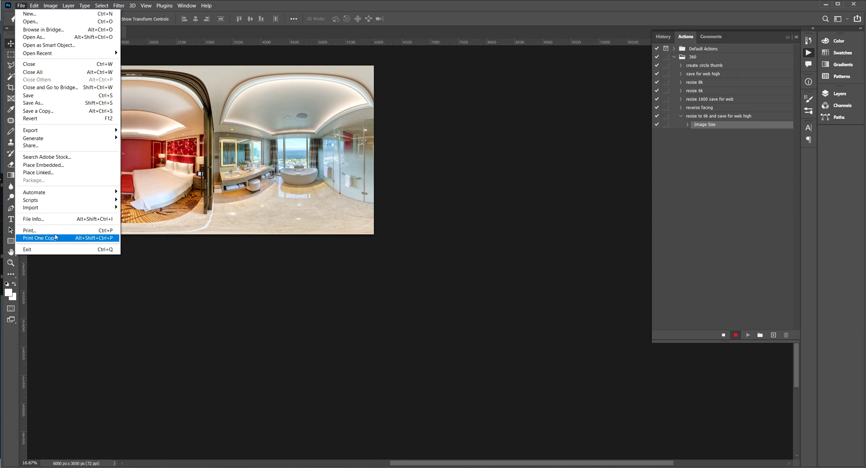
{"action": "left_click", "coordinate": [226, 55]}
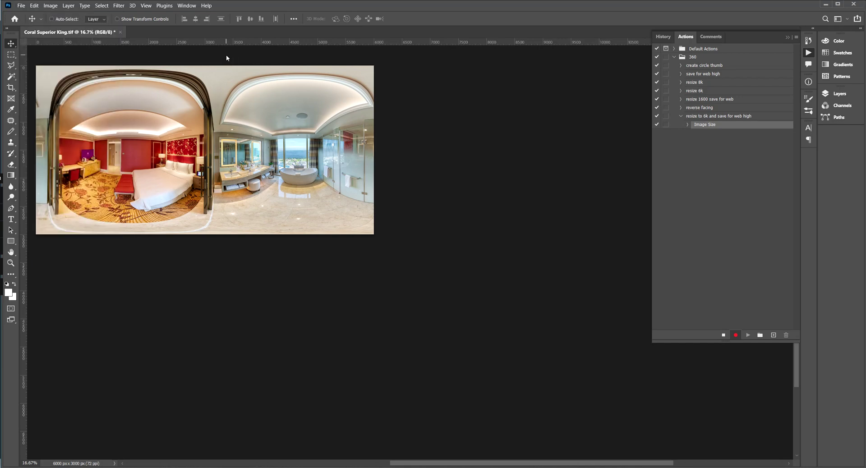
{"action": "key", "text": "ctrl+alt+shift+s"}
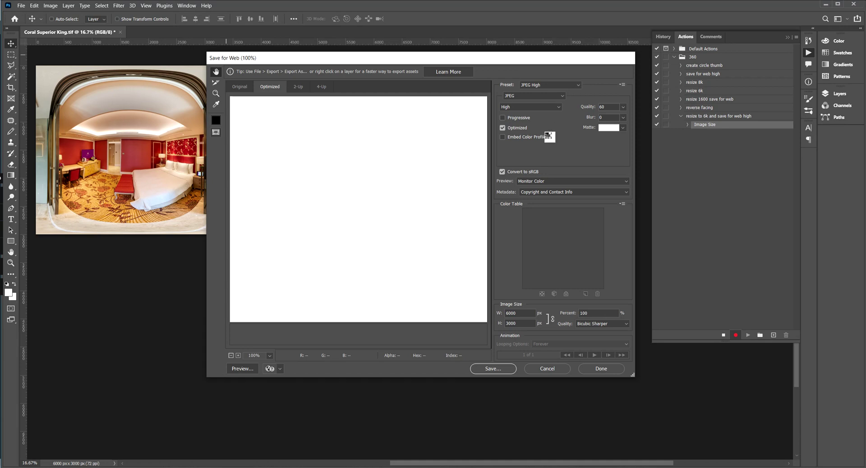
{"action": "left_click_drag", "start_coordinate": [518, 60], "coordinate": [424, 75]}
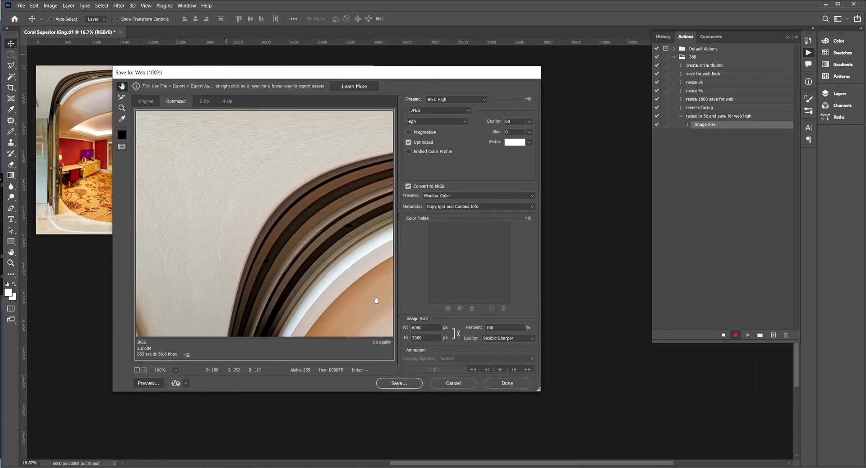
{"action": "left_click_drag", "start_coordinate": [538, 391], "coordinate": [653, 399]}
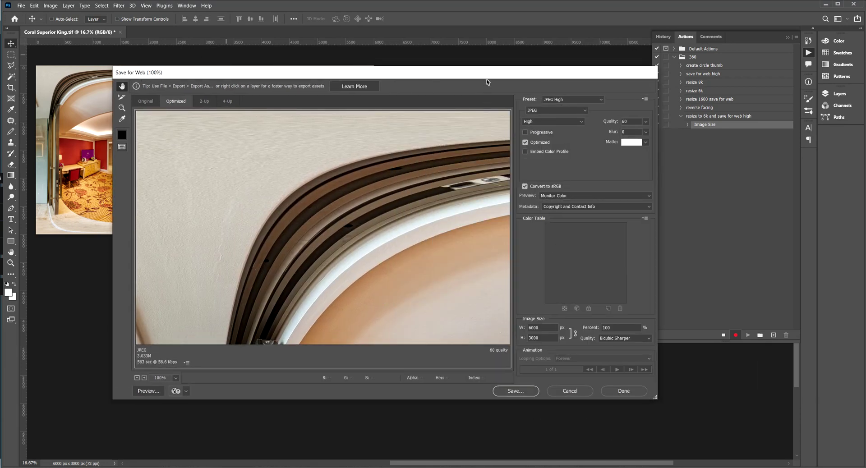
{"action": "left_click_drag", "start_coordinate": [485, 77], "coordinate": [437, 74]}
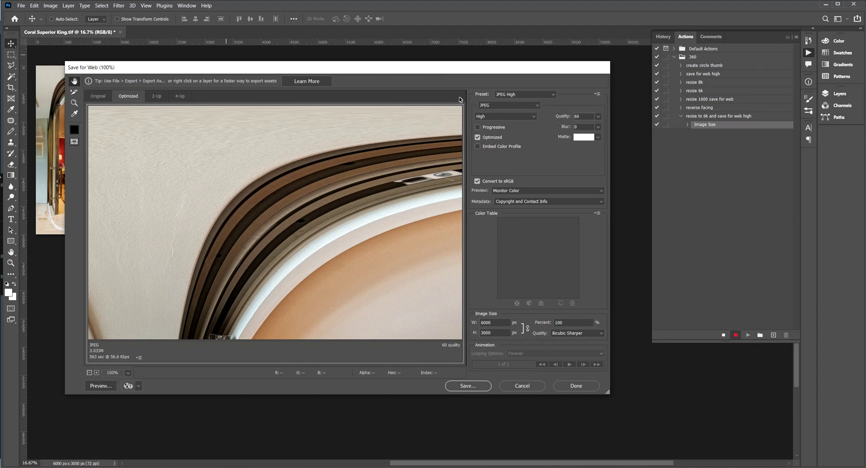
Save the optimized image as Coral-Superior-King.jpg, format Images Only, in the photoshop-temp folder on drive D, recording the export
{"action": "left_click", "coordinate": [468, 386]}
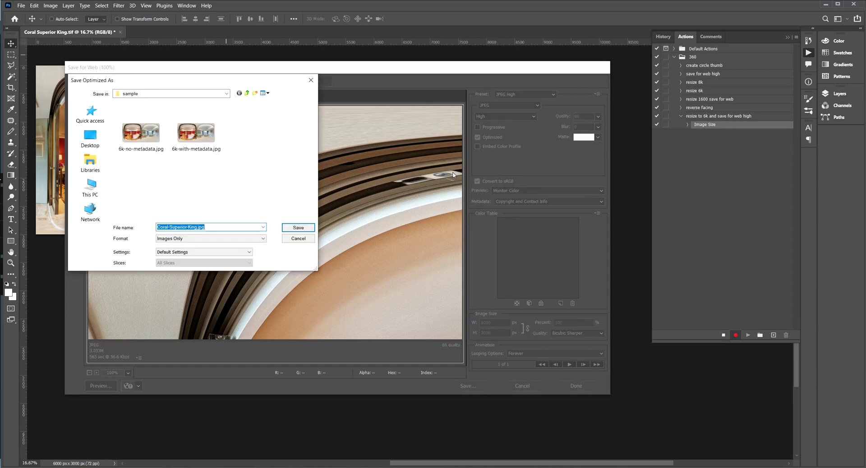
{"action": "left_click", "coordinate": [200, 94]}
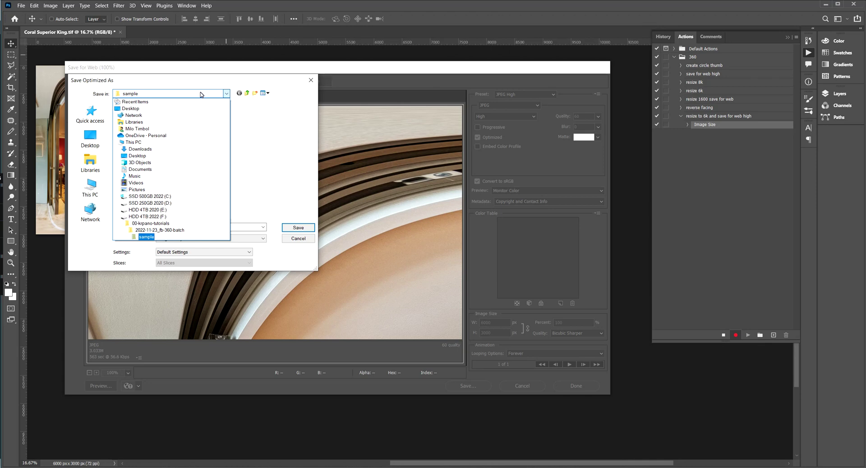
{"action": "left_click", "coordinate": [175, 205]}
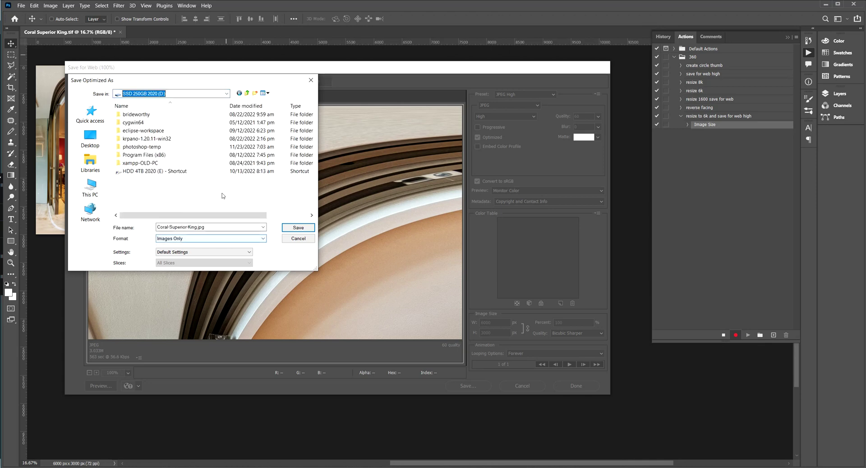
{"action": "double_click", "coordinate": [160, 147]}
{"action": "left_click", "coordinate": [145, 93]}
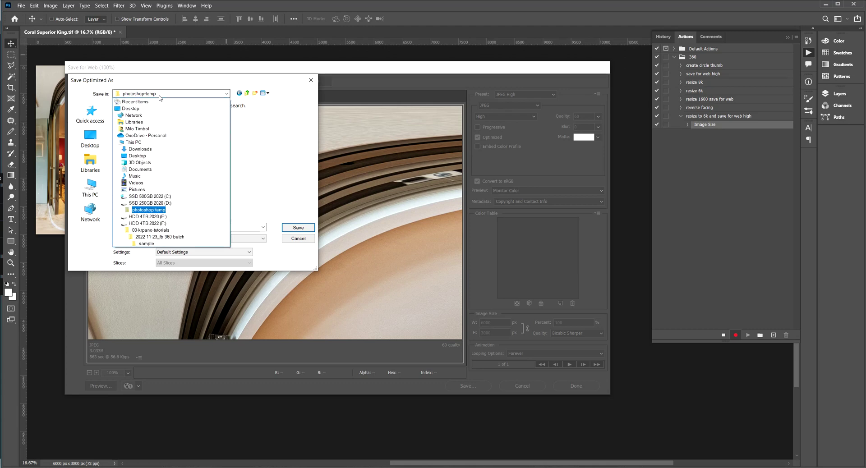
{"action": "left_click", "coordinate": [166, 212]}
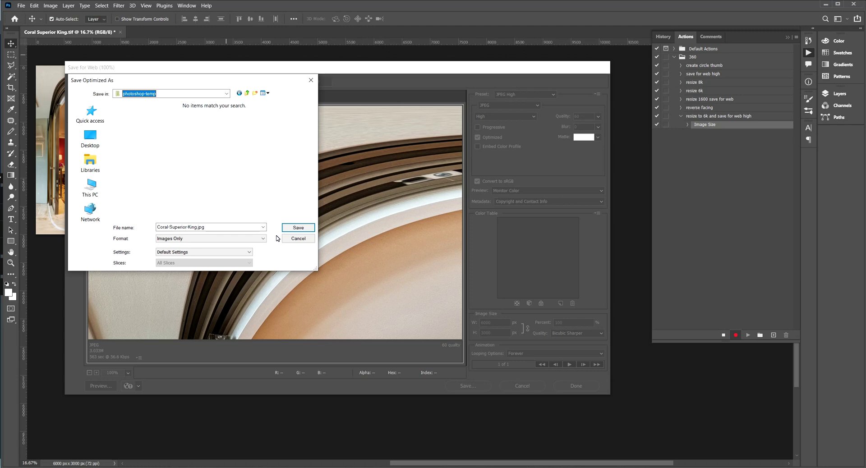
{"action": "left_click", "coordinate": [299, 228]}
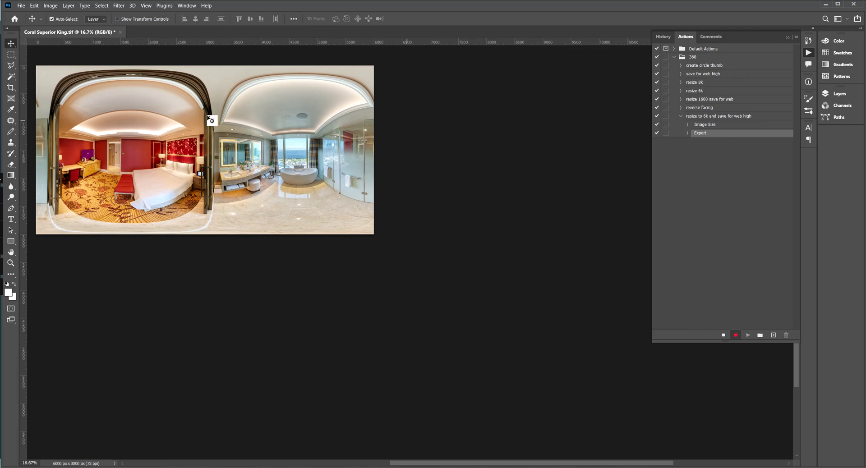
Close the panorama without saving as the action's last recorded command, stop recording and select the finished action
{"action": "left_click", "coordinate": [120, 32]}
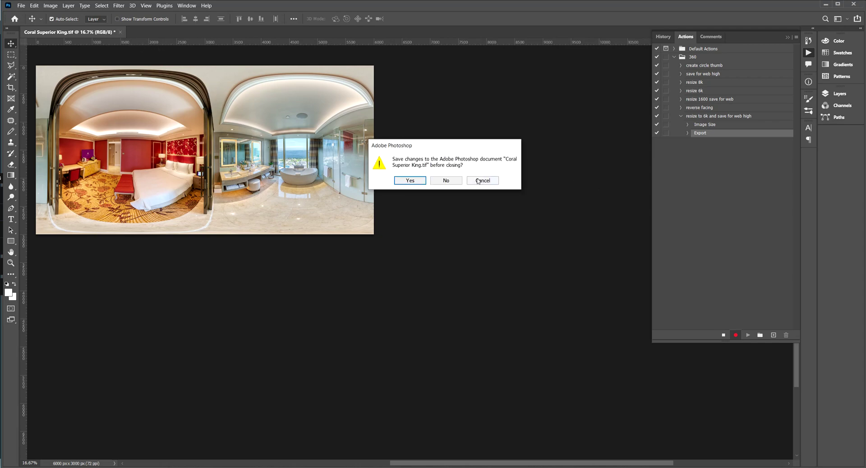
{"action": "left_click", "coordinate": [446, 180]}
{"action": "left_click", "coordinate": [187, 6]}
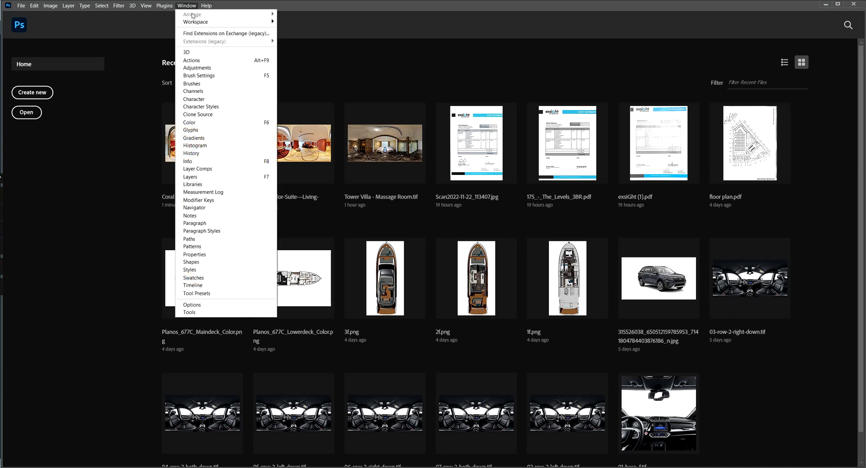
{"action": "left_click", "coordinate": [192, 60]}
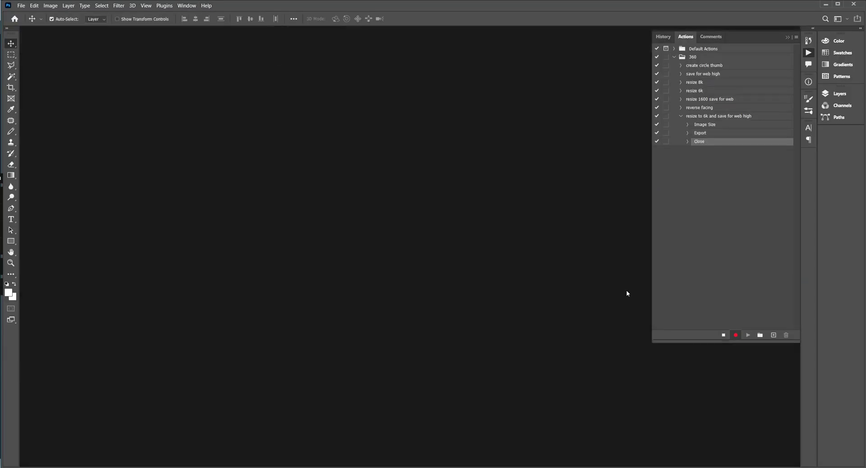
{"action": "left_click", "coordinate": [723, 336]}
{"action": "left_click", "coordinate": [745, 117]}
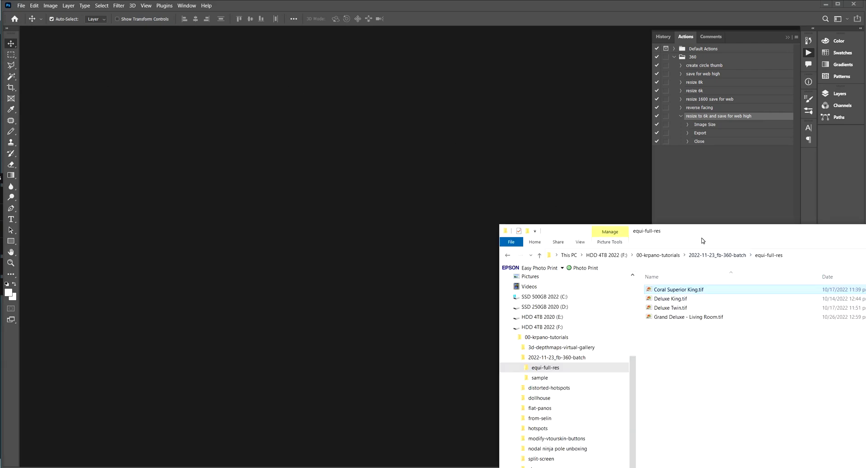
Switch to File Explorer, go to photoshop-temp on drive D and check the dimensions in the exported Coral-Superior-King.jpg's detailed properties
{"action": "left_click_drag", "start_coordinate": [702, 240], "coordinate": [337, 67]}
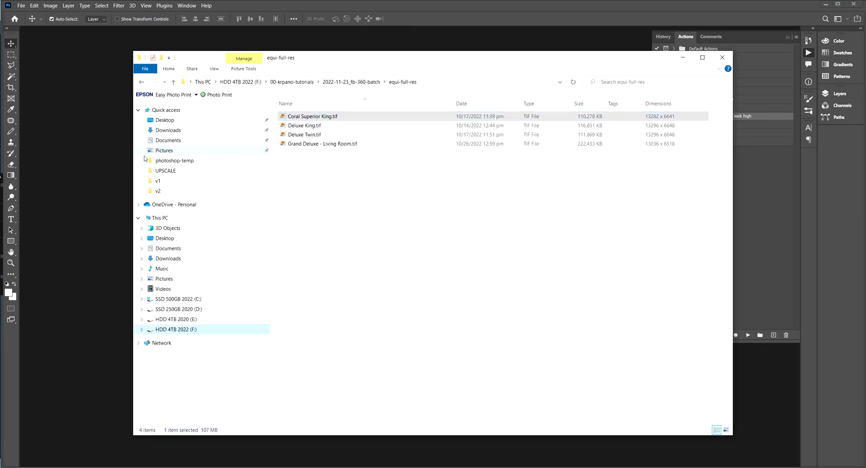
{"action": "left_click", "coordinate": [208, 311]}
{"action": "double_click", "coordinate": [323, 128]}
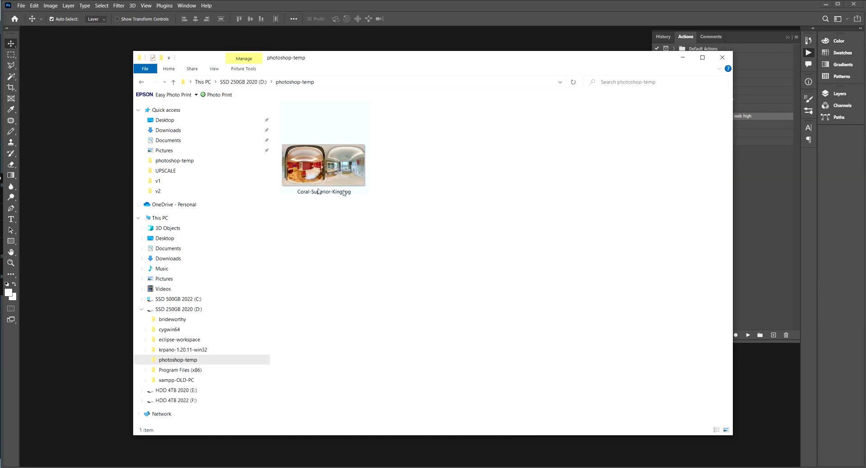
{"action": "left_click", "coordinate": [316, 164]}
{"action": "right_click", "coordinate": [316, 164]}
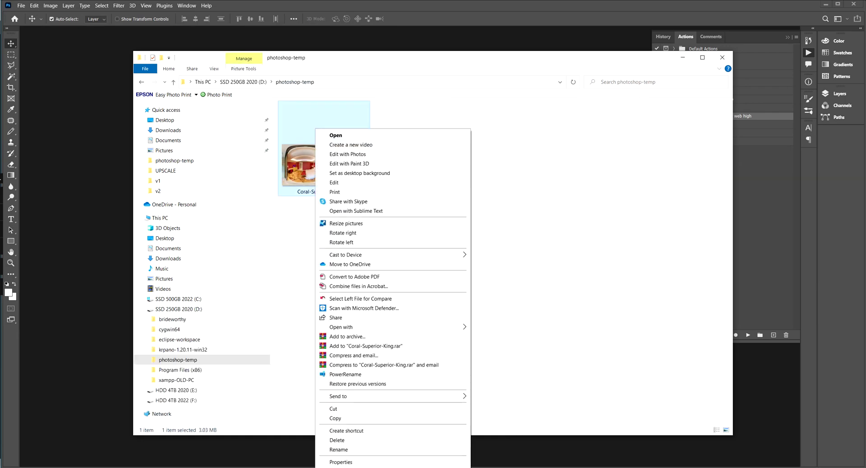
{"action": "left_click", "coordinate": [341, 462]}
{"action": "left_click", "coordinate": [378, 182]}
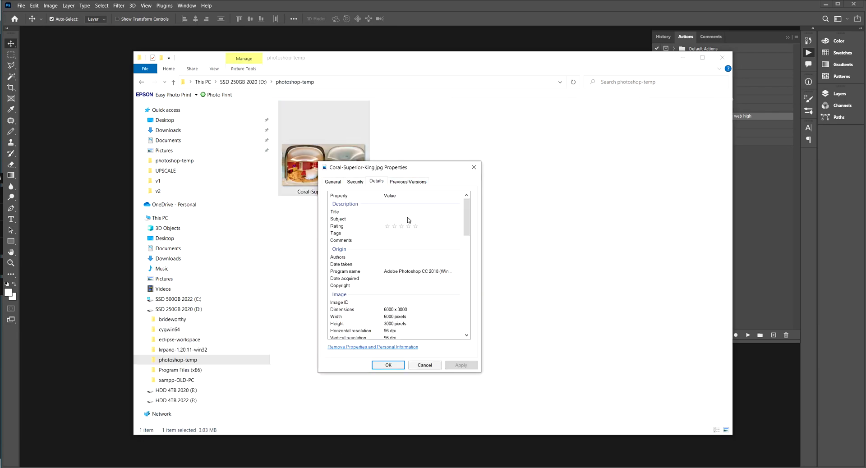
{"action": "left_click", "coordinate": [473, 167]}
Delete the test export Coral-Superior-King.jpg from photoshop-temp and minimize File Explorer to return to Photoshop
{"action": "key", "text": "Delete"}
{"action": "key", "text": "Return"}
{"action": "left_click", "coordinate": [690, 58]}
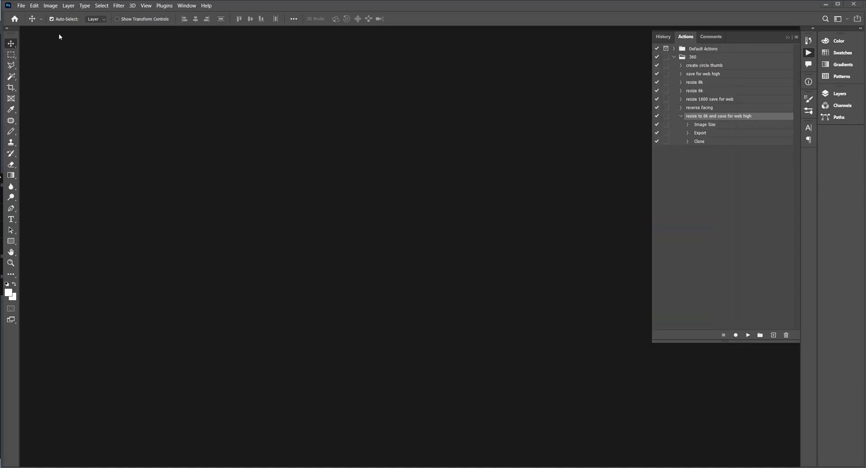
Start a Batch automation using the 360 set and the action "resize to 6k and save for web high"
{"action": "left_click", "coordinate": [21, 5]}
{"action": "mouse_move", "coordinate": [51, 194]}
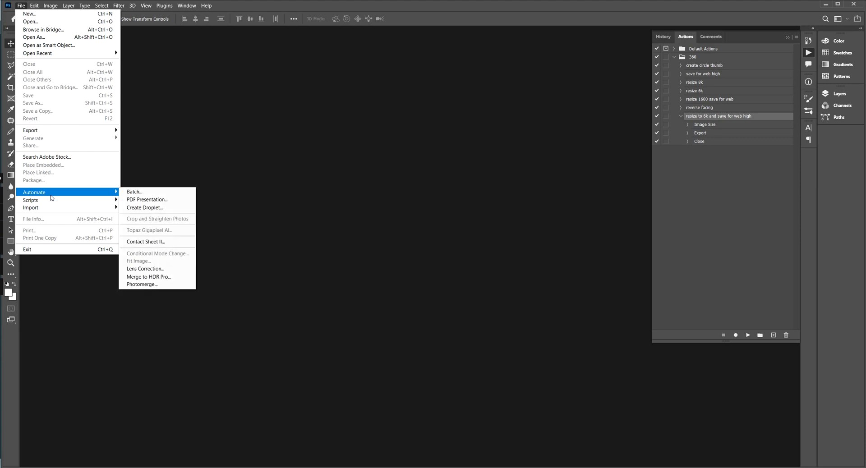
{"action": "left_click", "coordinate": [157, 194]}
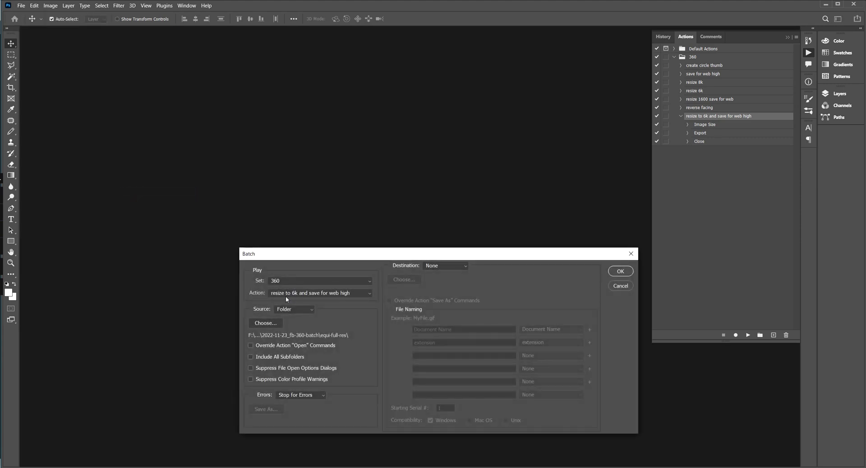
{"action": "left_click", "coordinate": [298, 285]}
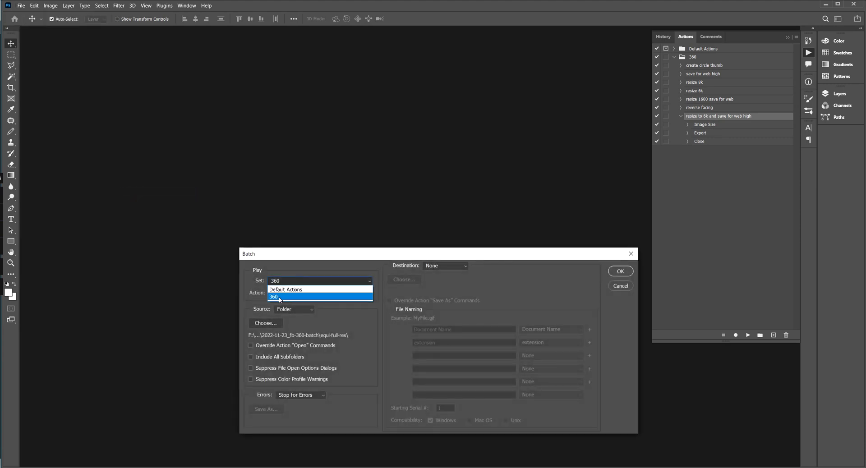
{"action": "left_click", "coordinate": [280, 298]}
{"action": "left_click", "coordinate": [298, 294]}
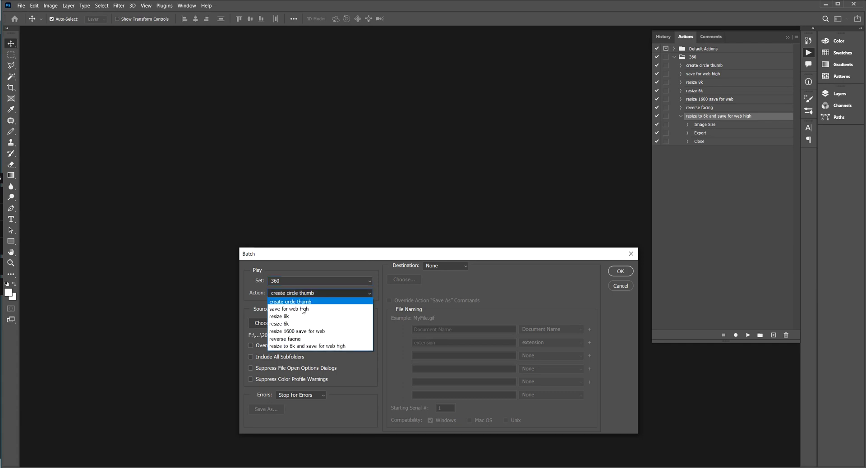
{"action": "left_click", "coordinate": [316, 347]}
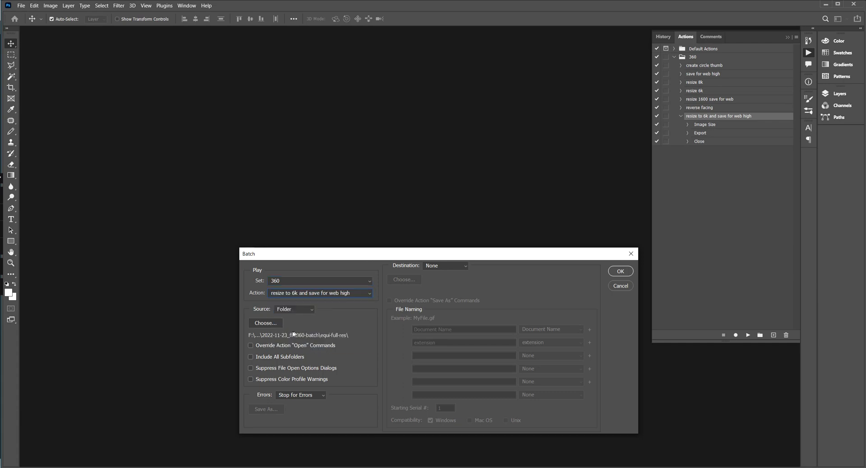
Choose the equi-full-res folder inside 2022-11-23_fb-360-batch as the batch source and run the batch with destination None
{"action": "left_click", "coordinate": [261, 323]}
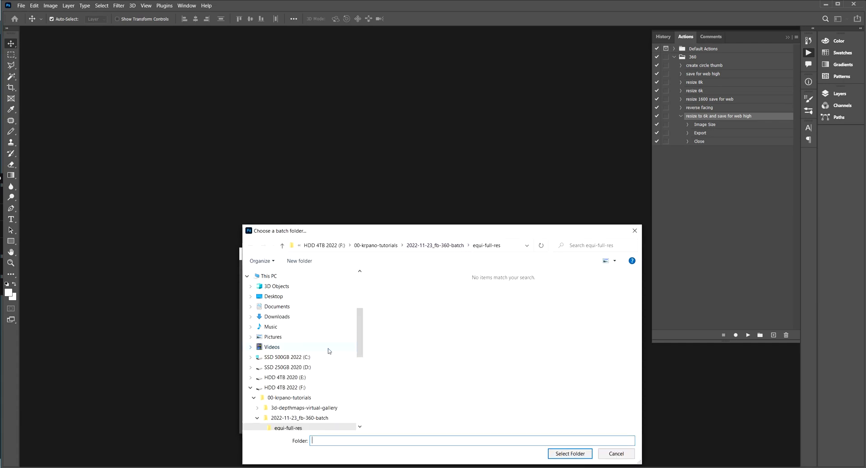
{"action": "scroll", "coordinate": [329, 352], "scroll_direction": "down", "scroll_amount": 2}
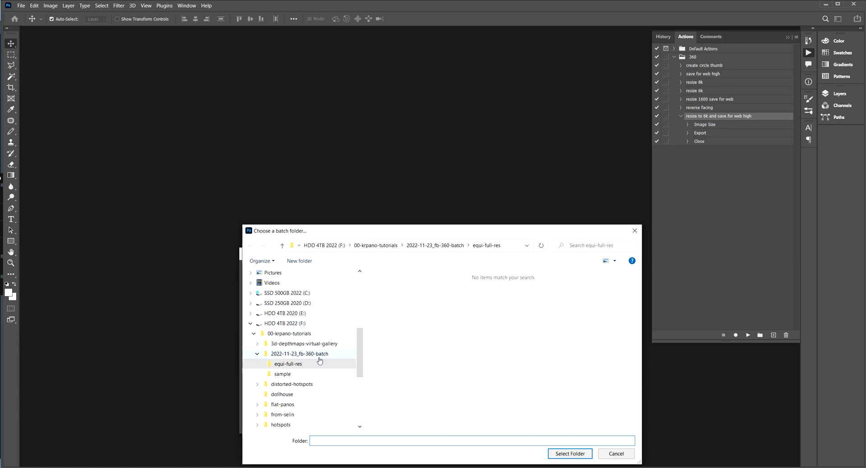
{"action": "left_click", "coordinate": [289, 354]}
{"action": "left_click", "coordinate": [290, 365]}
{"action": "left_click", "coordinate": [577, 454]}
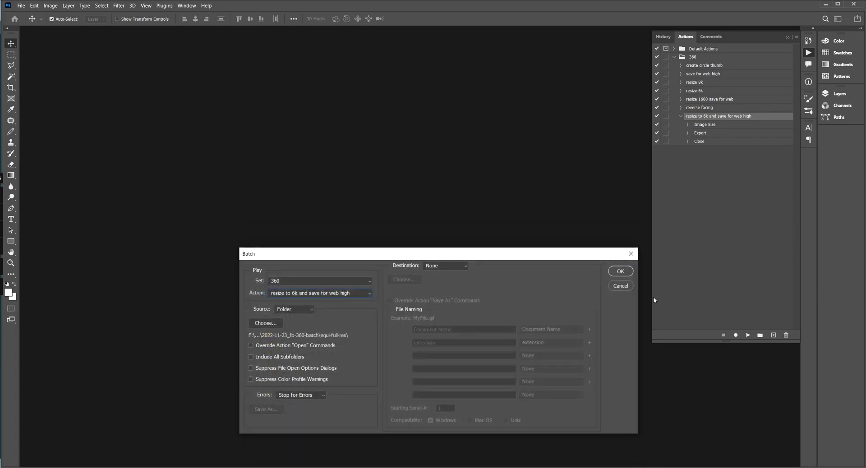
{"action": "left_click", "coordinate": [623, 271]}
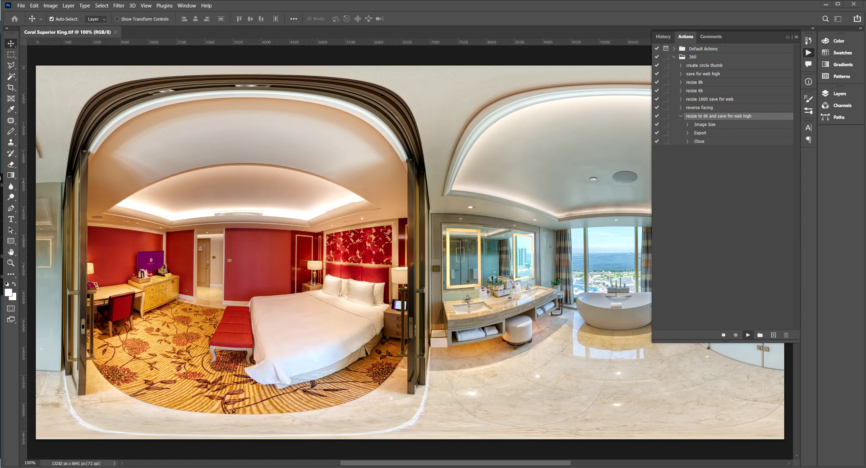
Switch to File Explorer and list the exported JPEGs in photoshop-temp in details view with a Dimensions column to check their sizes
{"action": "key", "text": "alt+Tab"}
{"action": "left_click_drag", "start_coordinate": [402, 64], "coordinate": [341, 54]}
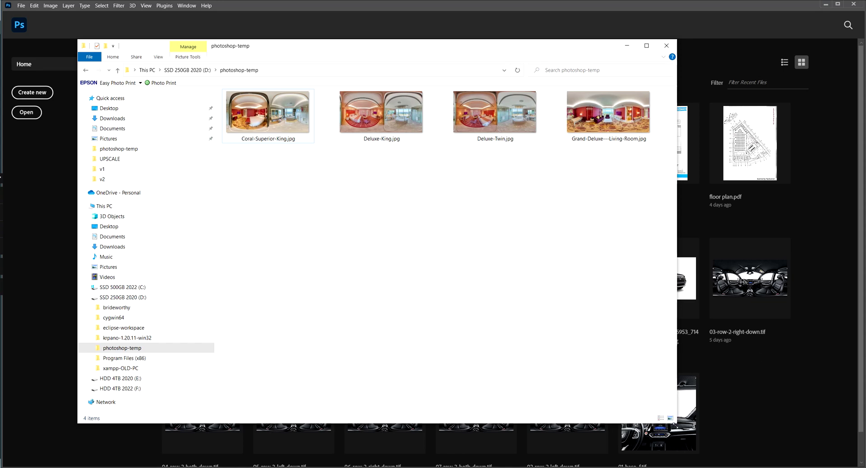
{"action": "left_click_drag", "start_coordinate": [675, 425], "coordinate": [498, 351]}
{"action": "left_click_drag", "start_coordinate": [406, 54], "coordinate": [491, 73]}
{"action": "left_click_drag", "start_coordinate": [528, 239], "coordinate": [311, 131]}
{"action": "left_click", "coordinate": [242, 76]}
{"action": "left_click", "coordinate": [259, 95]}
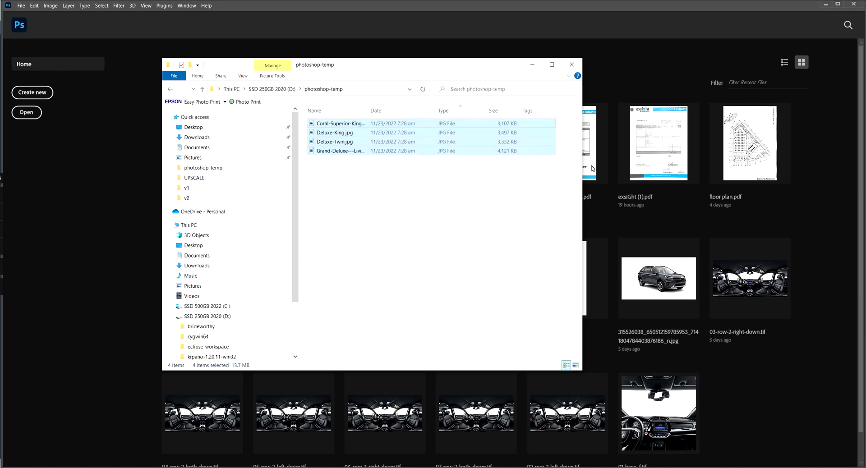
{"action": "left_click_drag", "start_coordinate": [584, 166], "coordinate": [747, 164]}
{"action": "right_click", "coordinate": [621, 114]}
{"action": "left_click", "coordinate": [641, 192]}
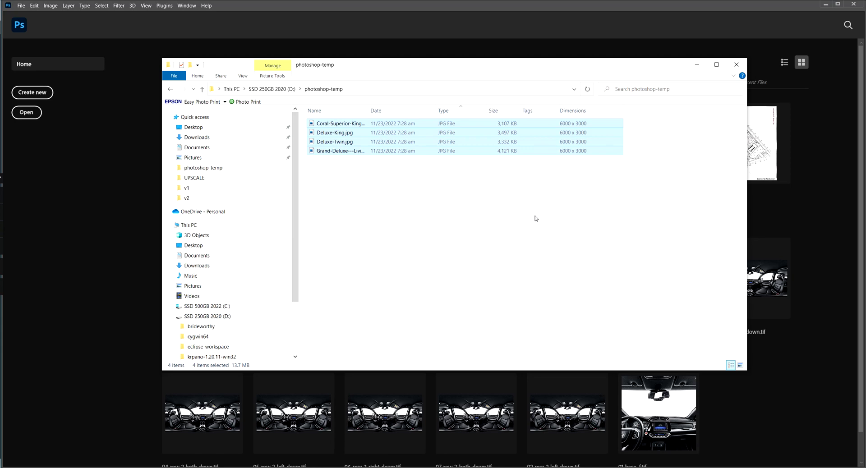
Select all the exported JPEGs in the photoshop-temp folder and copy them
{"action": "left_click", "coordinate": [549, 222]}
{"action": "key", "text": "ctrl+a"}
{"action": "right_click", "coordinate": [350, 138]}
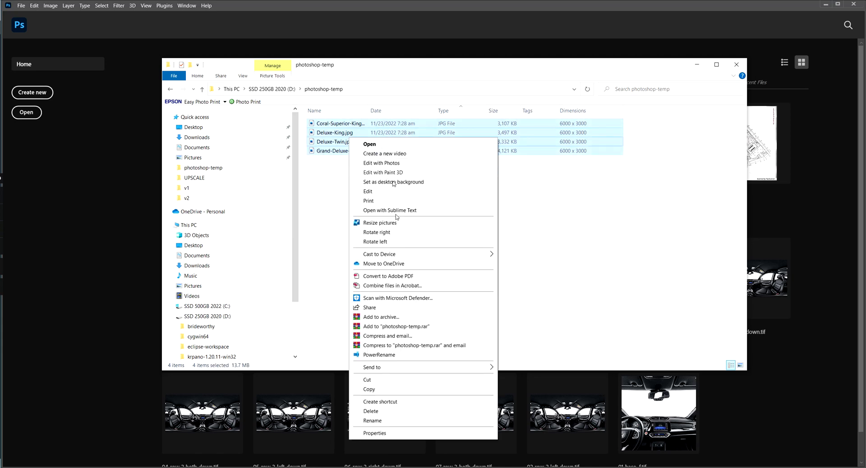
{"action": "left_click", "coordinate": [388, 388]}
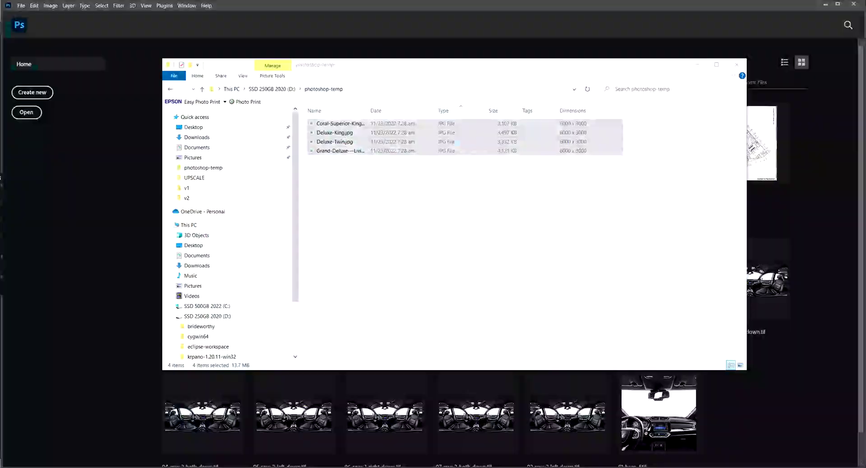
Open the equi-full-res folder inside 00-krpano-tutorials\2022-11-23_fb-360-batch on the HDD 4TB 2022 (F:) drive
{"action": "scroll", "coordinate": [223, 217], "scroll_direction": "down", "scroll_amount": 2}
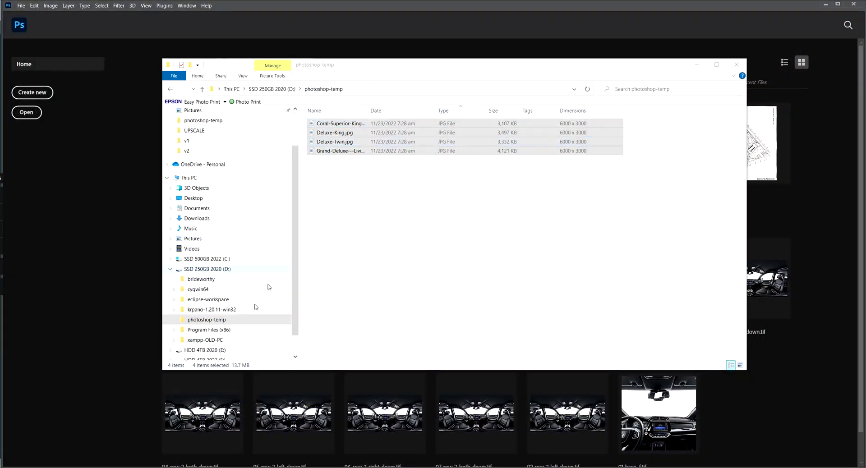
{"action": "scroll", "coordinate": [243, 303], "scroll_direction": "down", "scroll_amount": 1}
{"action": "left_click", "coordinate": [172, 259]}
{"action": "left_click", "coordinate": [216, 326]}
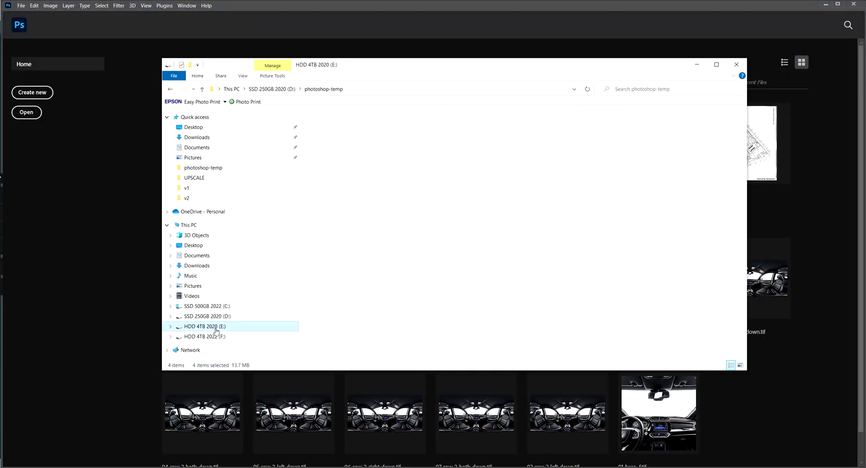
{"action": "left_click", "coordinate": [219, 338]}
{"action": "double_click", "coordinate": [348, 124]}
{"action": "double_click", "coordinate": [348, 134]}
{"action": "double_click", "coordinate": [338, 123]}
Create a folder named jpg inside equi-full-res and paste the copied JPEGs into it
{"action": "left_click", "coordinate": [189, 66]}
{"action": "type", "text": "jpg"}
{"action": "key", "text": "Return"}
{"action": "key", "text": "Return"}
{"action": "right_click", "coordinate": [457, 257]}
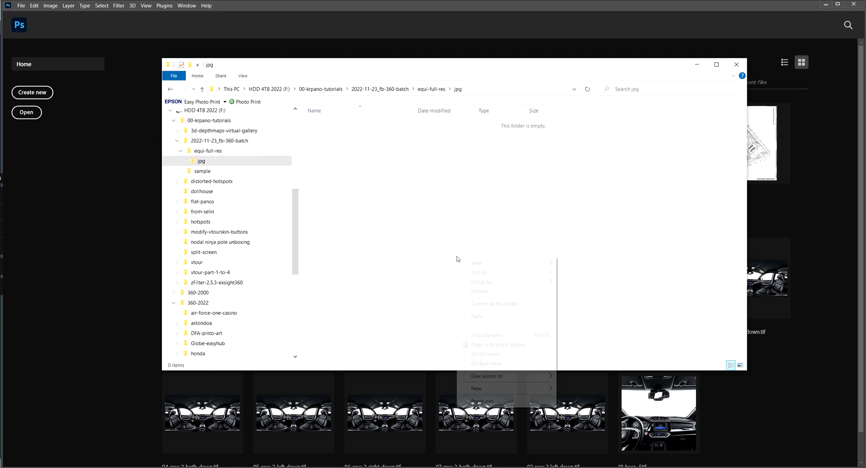
{"action": "left_click", "coordinate": [484, 320]}
{"action": "left_click", "coordinate": [487, 249]}
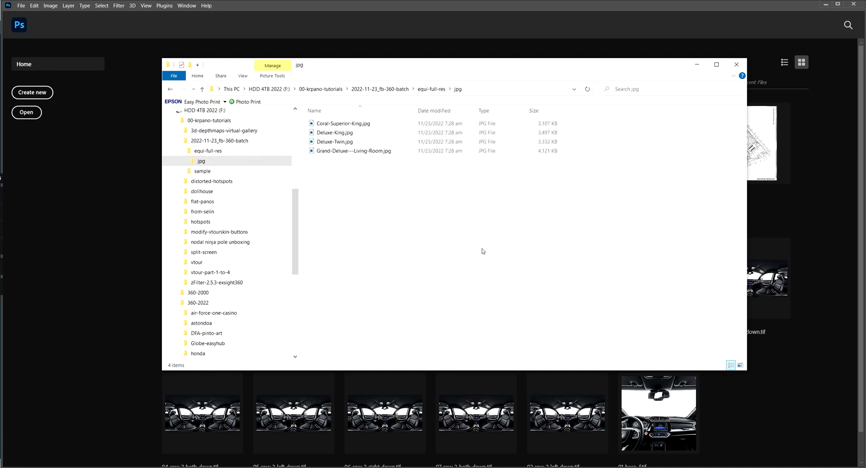
Show the JPEGs in the jpg folder as large thumbnails and move the File Explorer window aside
{"action": "left_click", "coordinate": [243, 75]}
{"action": "left_click", "coordinate": [433, 86]}
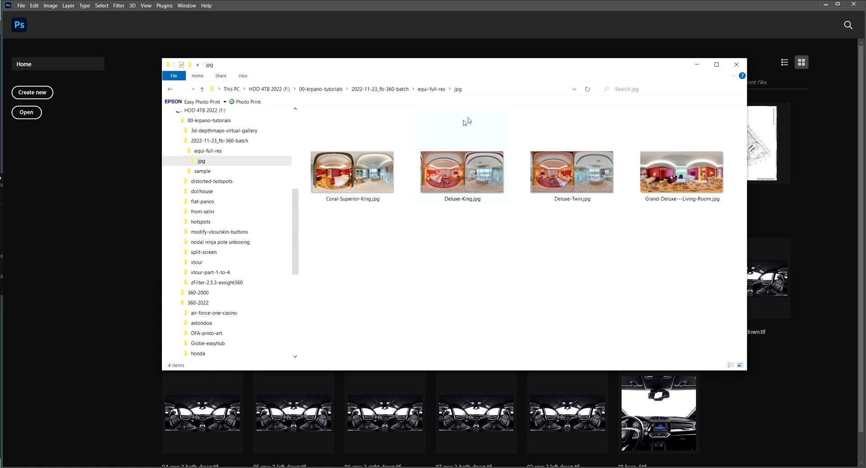
{"action": "left_click_drag", "start_coordinate": [498, 68], "coordinate": [329, 80]}
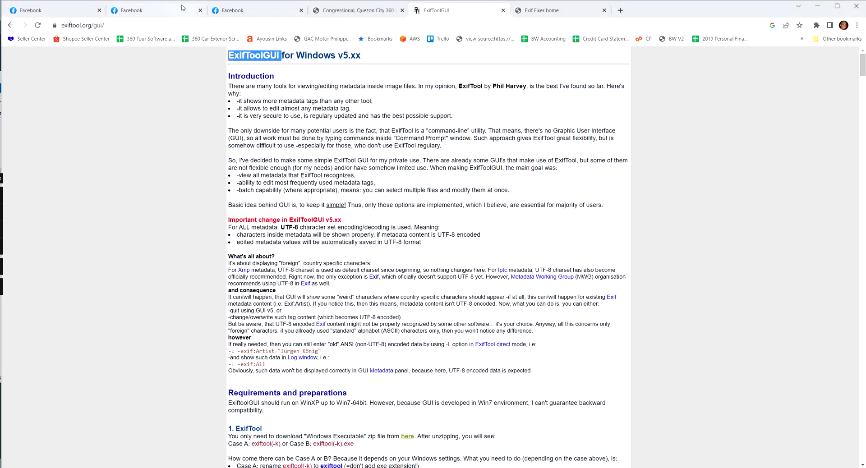
Switch to Facebook in the browser, try attaching Coral-Superior-King.jpg to a new post, and discard the post
{"action": "left_click", "coordinate": [183, 8]}
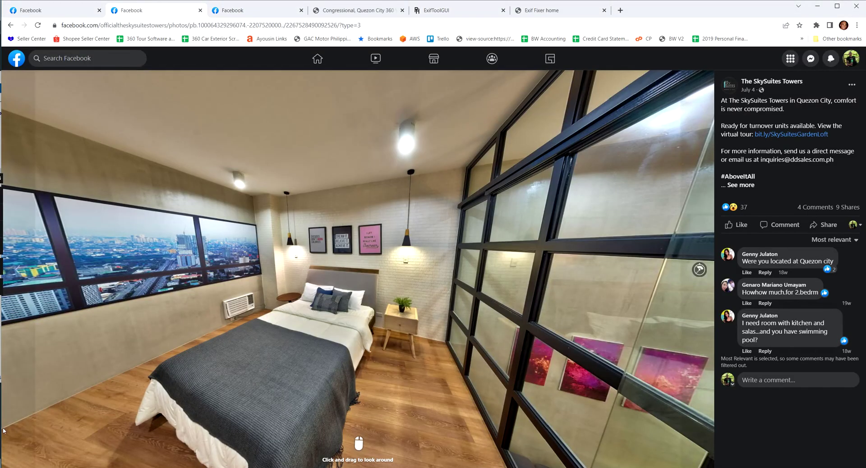
{"action": "left_click", "coordinate": [66, 7]}
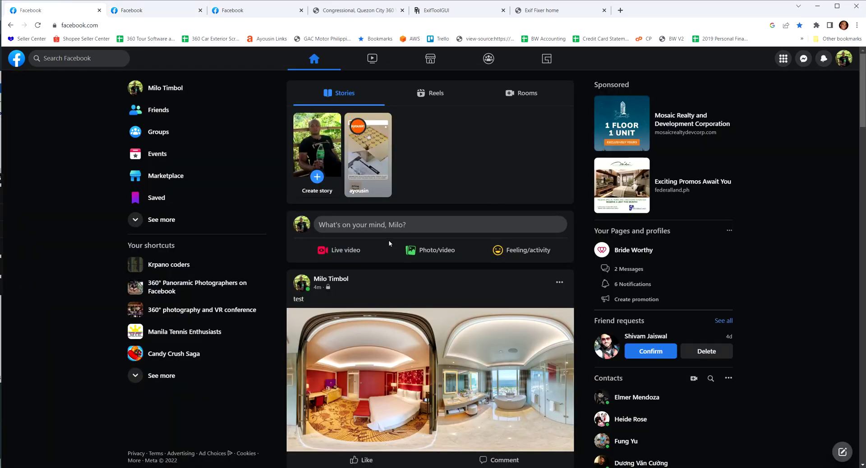
{"action": "left_click", "coordinate": [388, 226]}
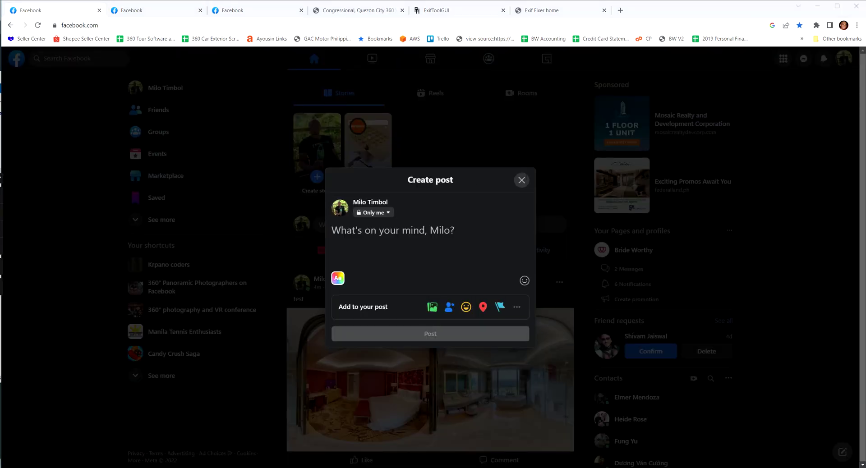
{"action": "key", "text": "alt+Tab"}
{"action": "left_click_drag", "start_coordinate": [359, 81], "coordinate": [657, 275]}
{"action": "left_click", "coordinate": [485, 392]}
{"action": "left_click_drag", "start_coordinate": [485, 392], "coordinate": [487, 253]}
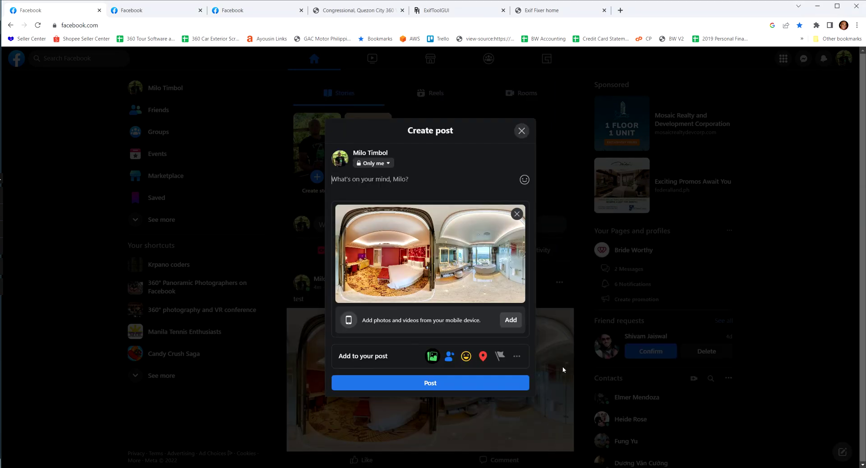
{"action": "left_click", "coordinate": [522, 131]}
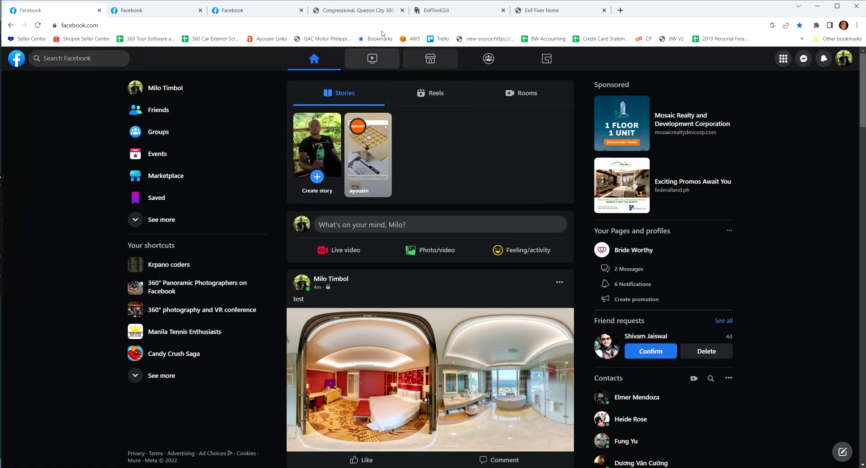
Search the web for "ExifToolGUI for Windows" and open the ExifToolGUI page on exiftool.org
{"action": "left_click", "coordinate": [451, 10]}
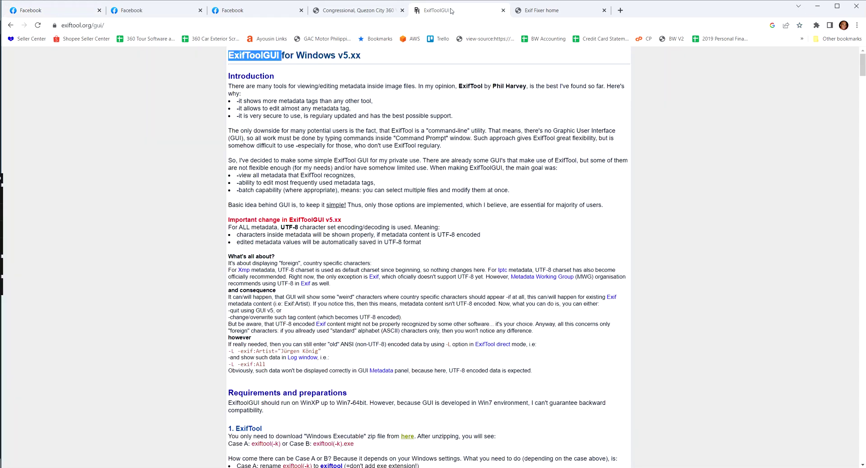
{"action": "left_click", "coordinate": [186, 25]}
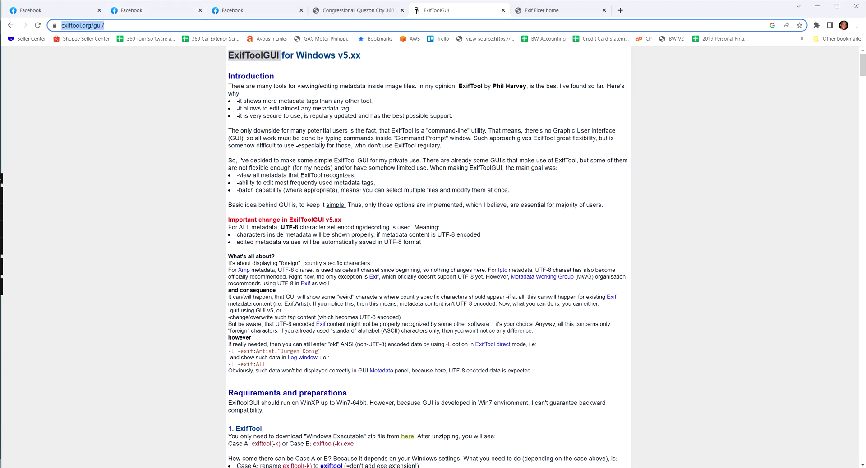
{"action": "left_click", "coordinate": [226, 55]}
{"action": "left_click_drag", "start_coordinate": [228, 55], "coordinate": [330, 55]}
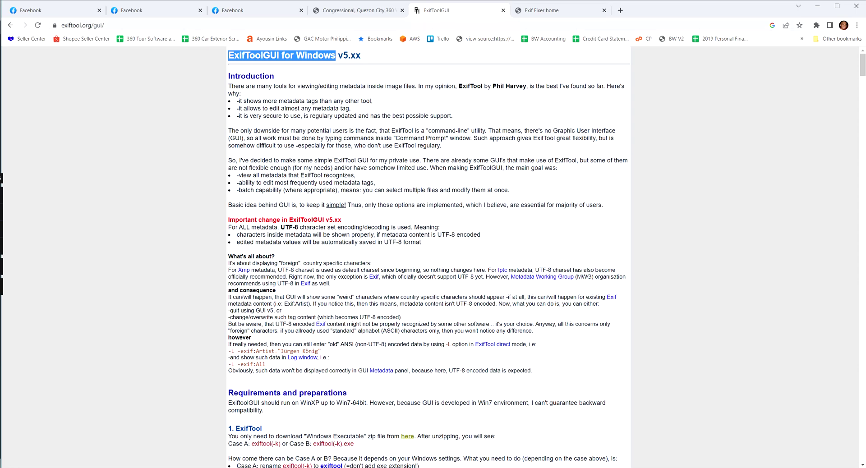
{"action": "key", "text": "ctrl+l"}
{"action": "key", "text": "ctrl+v"}
{"action": "key", "text": "Return"}
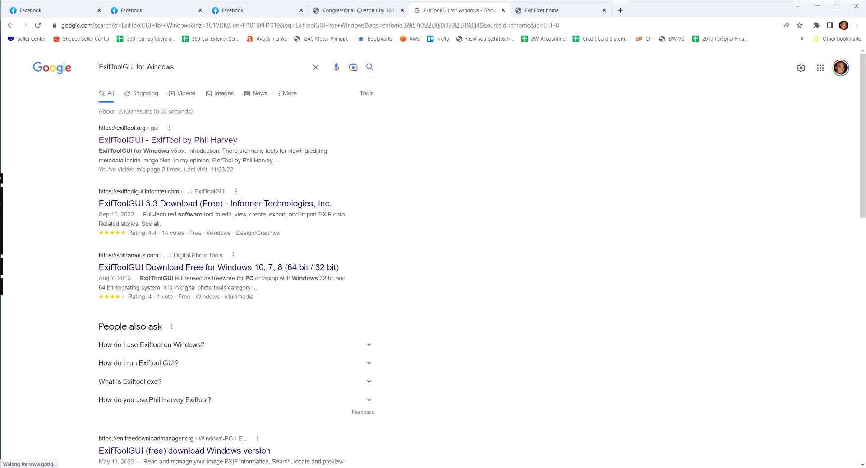
{"action": "left_click", "coordinate": [223, 141]}
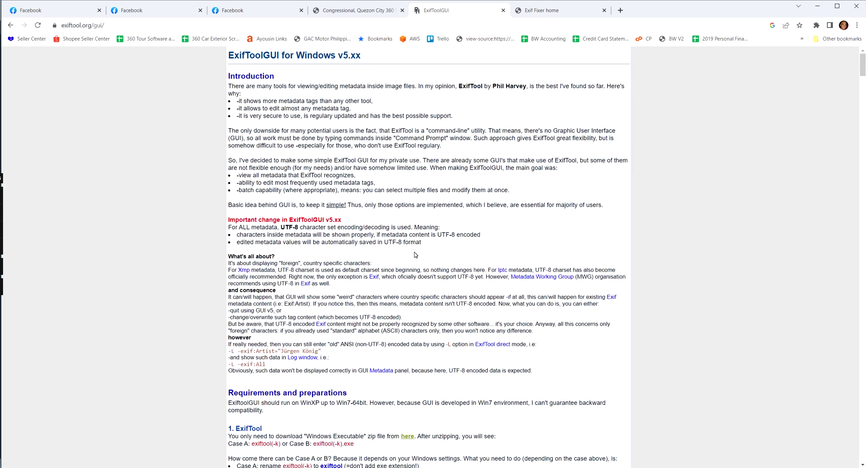
Find the ExifTool download link on the ExifToolGUI page and download the Windows executable exiftool-12.51.zip
{"action": "key", "text": "ctrl+f"}
{"action": "type", "text": "download"}
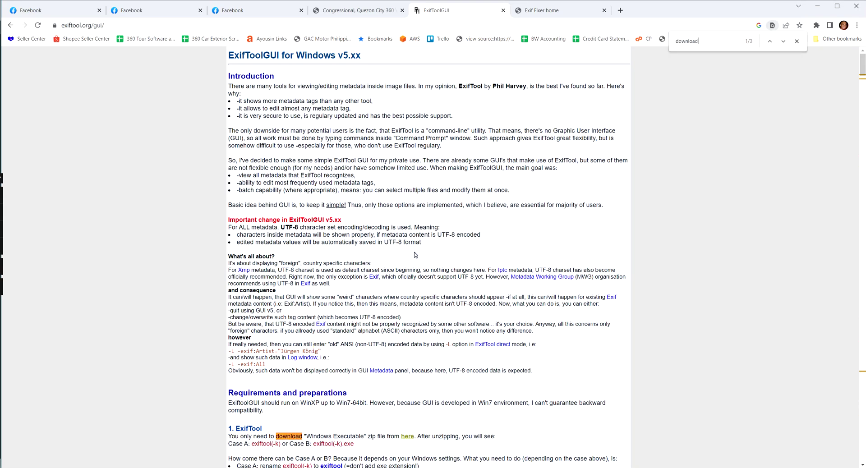
{"action": "scroll", "coordinate": [416, 255], "scroll_direction": "down", "scroll_amount": 3}
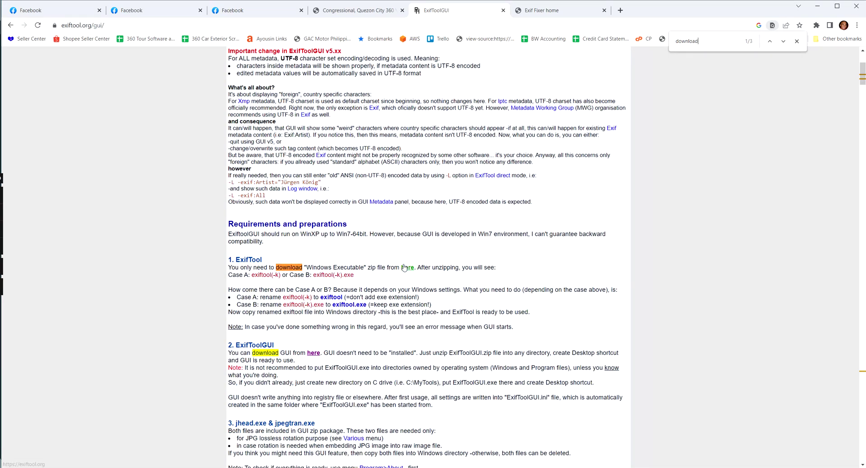
{"action": "left_click", "coordinate": [407, 268]}
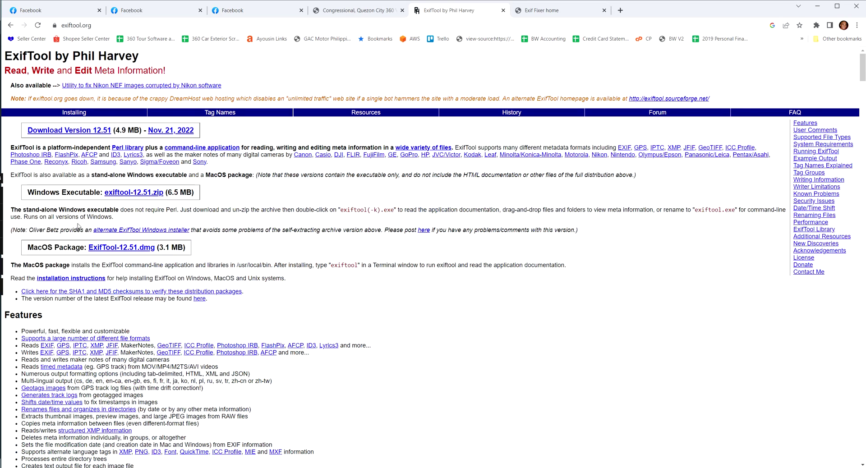
{"action": "left_click", "coordinate": [139, 193]}
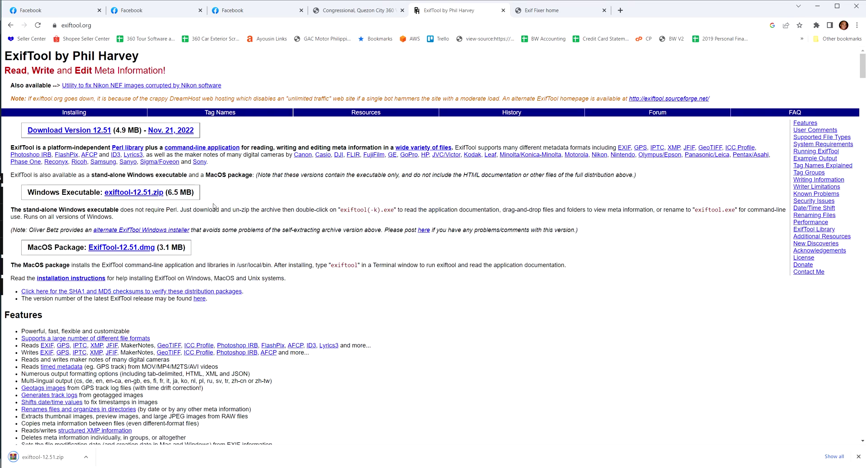
Locate the downloaded exiftool-12.51.zip in the Downloads folder, cut it, and close that folder window
{"action": "left_click", "coordinate": [91, 457]}
{"action": "left_click", "coordinate": [131, 436]}
{"action": "right_click", "coordinate": [650, 105]}
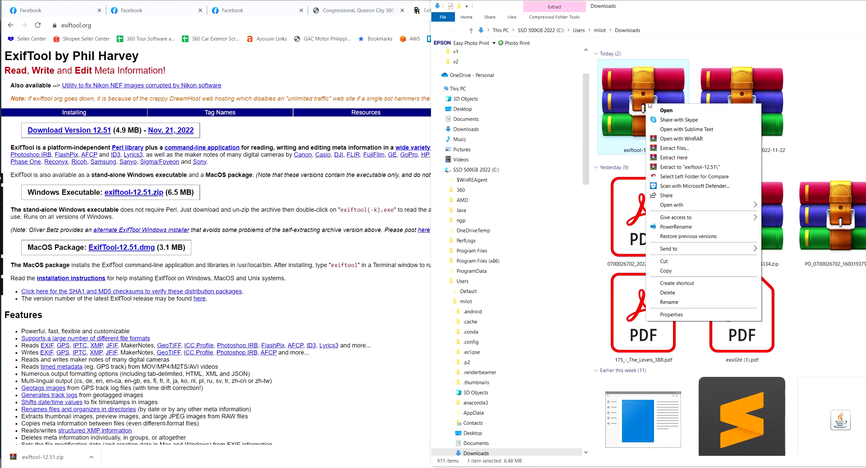
{"action": "left_click", "coordinate": [683, 261]}
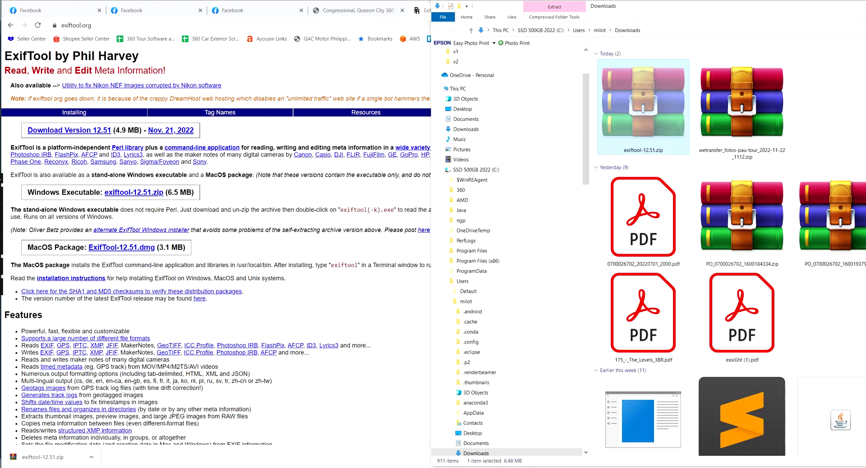
{"action": "left_click_drag", "start_coordinate": [660, 10], "coordinate": [224, 36]}
{"action": "left_click", "coordinate": [808, 36]}
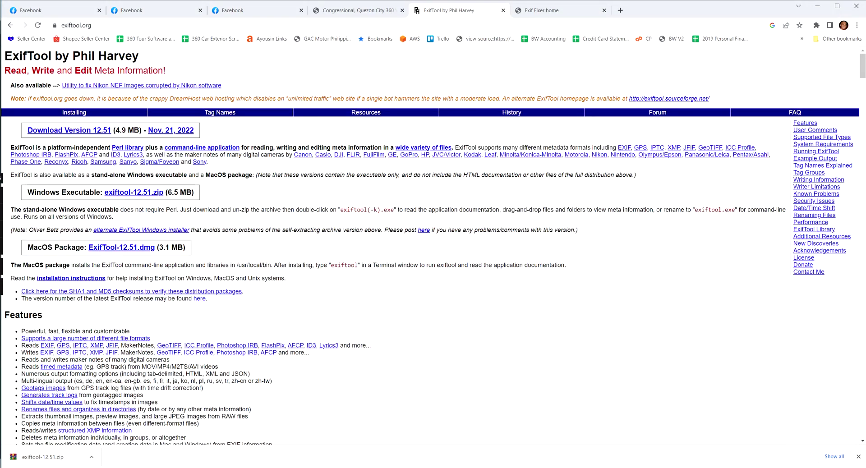
Switch to the File Explorer window showing the jpg folder and go to its 2022-11-23_fb-360-batch parent folder
{"action": "key", "text": "alt+Tab"}
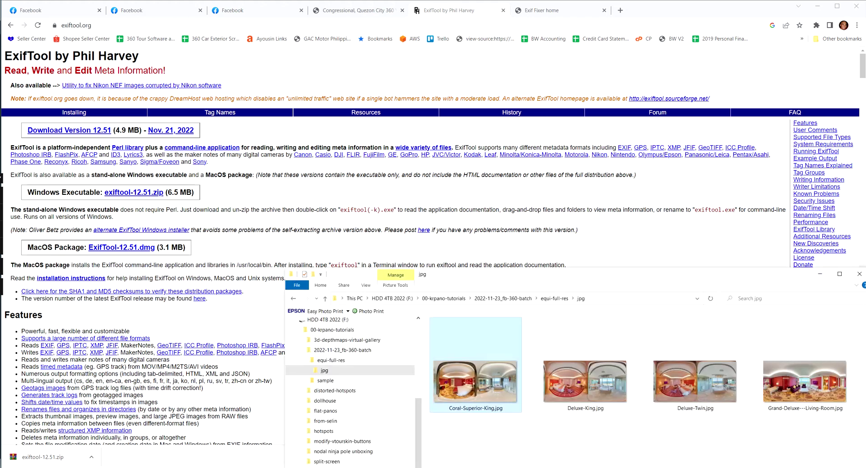
{"action": "left_click_drag", "start_coordinate": [469, 276], "coordinate": [281, 27]}
{"action": "left_click", "coordinate": [147, 109]}
{"action": "scroll", "coordinate": [143, 150], "scroll_direction": "up", "scroll_amount": 1}
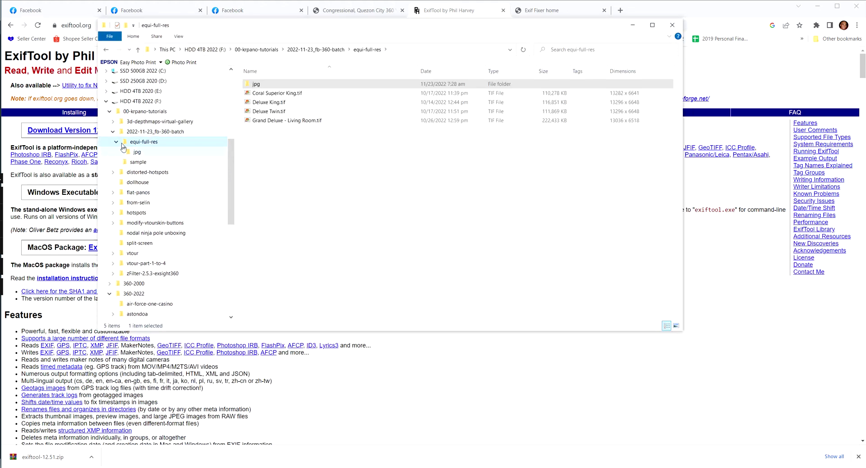
{"action": "left_click", "coordinate": [155, 132]}
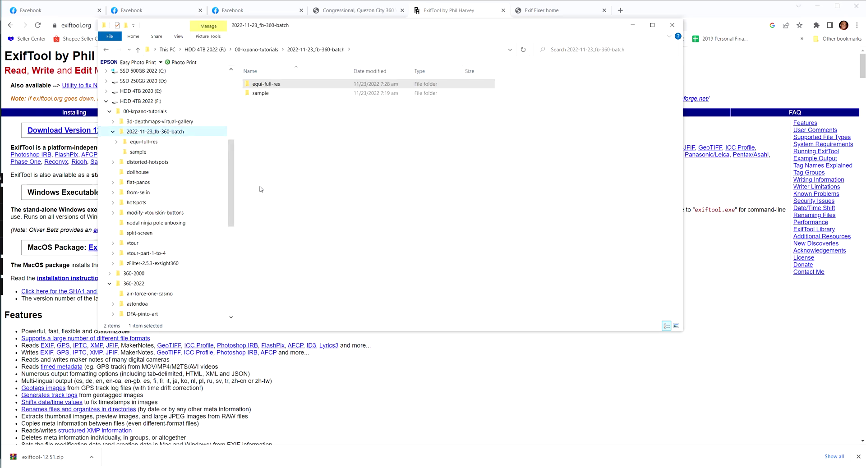
{"action": "right_click", "coordinate": [307, 154]}
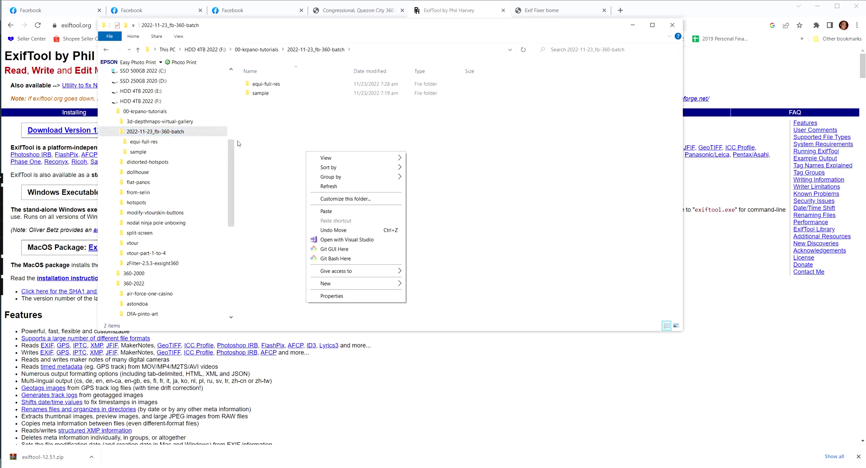
Examine the contents of the exiftoolgui and exiftool-9.34 folders inside tools on the HDD 4TB 2020 (E:) drive
{"action": "left_click", "coordinate": [140, 91]}
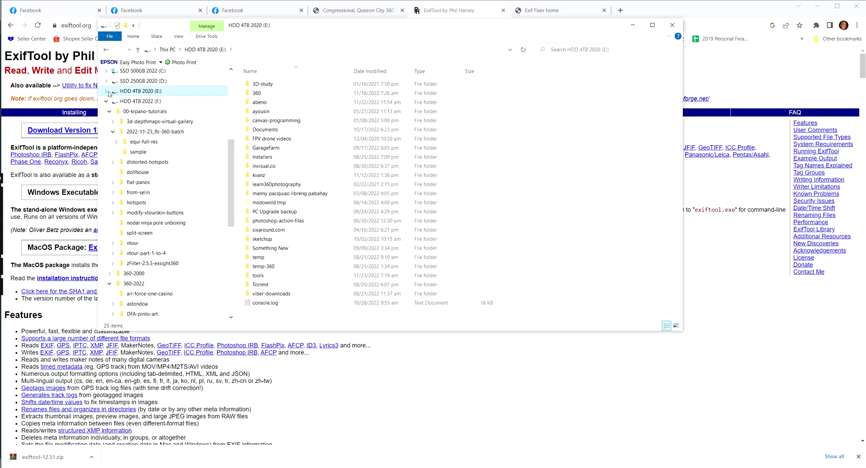
{"action": "left_click", "coordinate": [108, 92]}
{"action": "scroll", "coordinate": [198, 217], "scroll_direction": "down", "scroll_amount": 2}
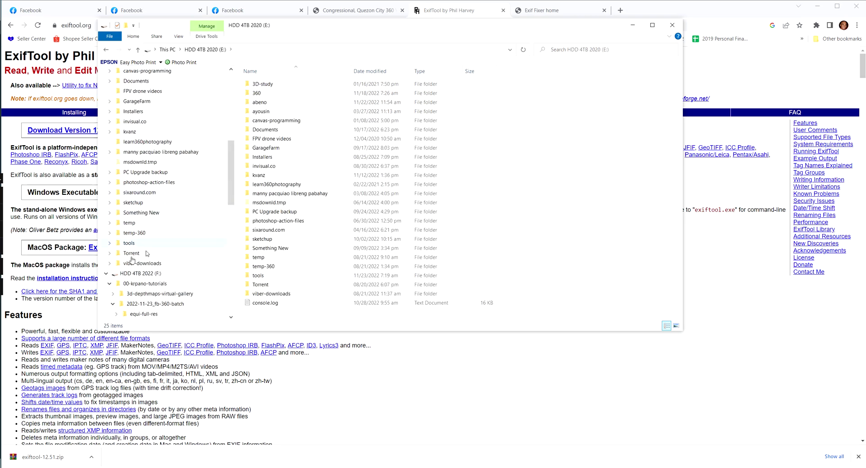
{"action": "left_click", "coordinate": [113, 245]}
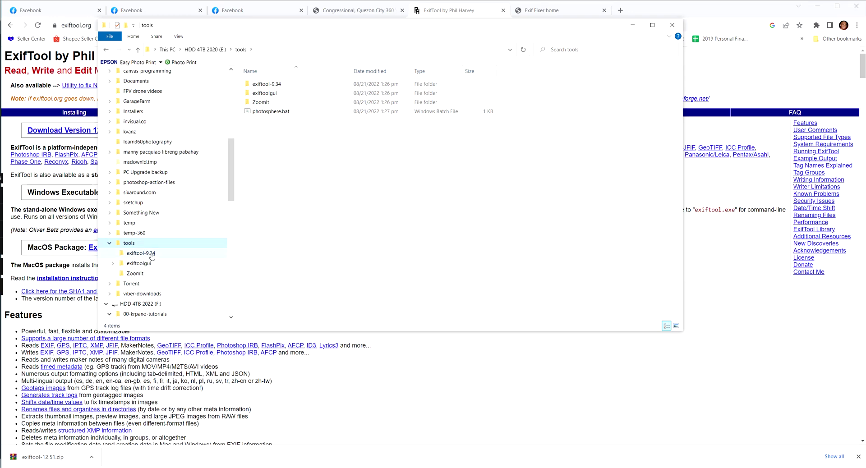
{"action": "left_click", "coordinate": [152, 267]}
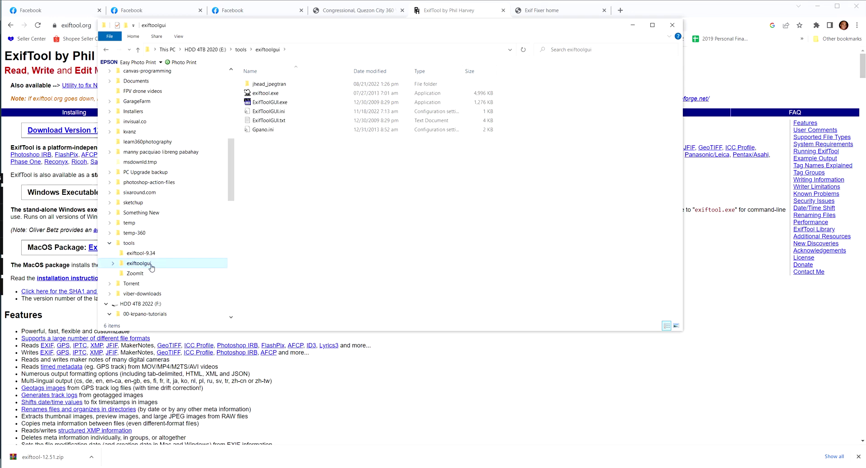
{"action": "left_click", "coordinate": [152, 256]}
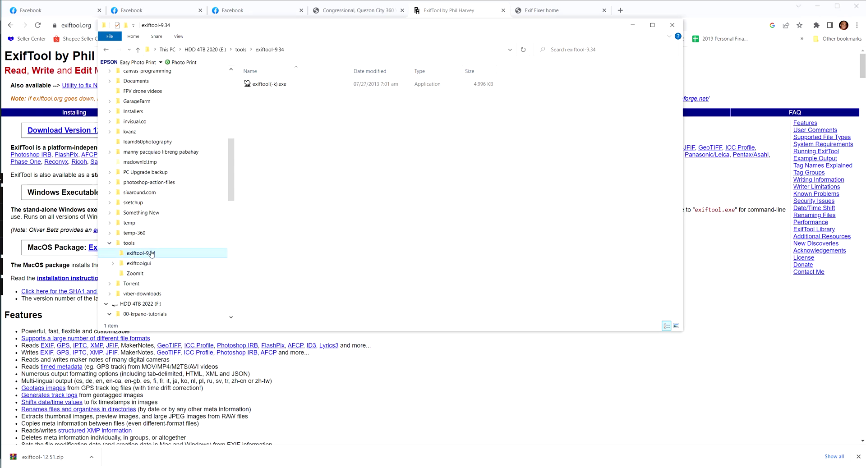
{"action": "left_click", "coordinate": [110, 243]}
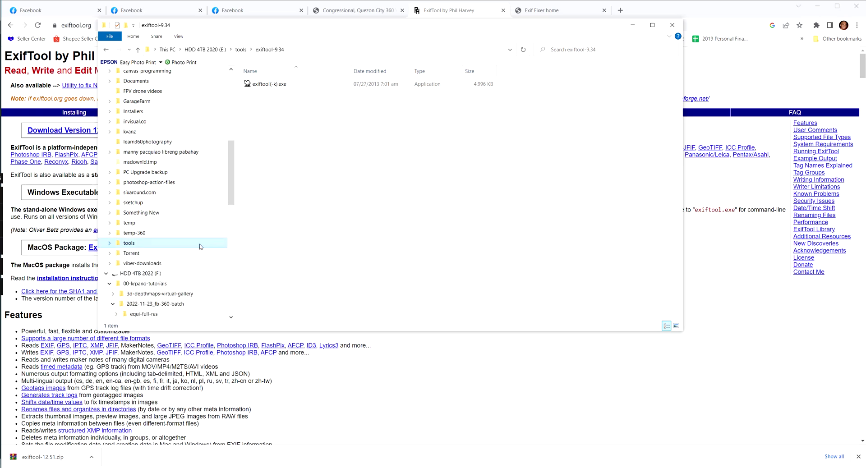
Paste the cut exiftool-12.51.zip into the 2022-11-23_fb-360-batch folder on the F: drive
{"action": "scroll", "coordinate": [196, 245], "scroll_direction": "down", "scroll_amount": 1}
{"action": "left_click", "coordinate": [170, 265]}
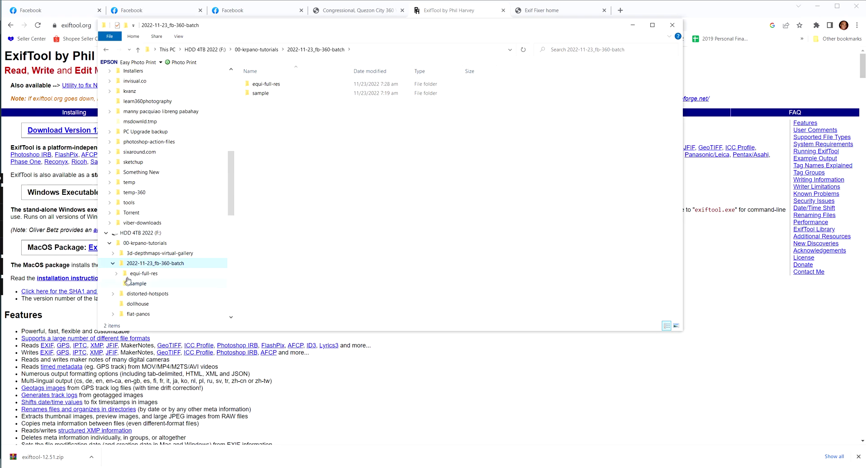
{"action": "right_click", "coordinate": [298, 194]}
{"action": "left_click", "coordinate": [318, 253]}
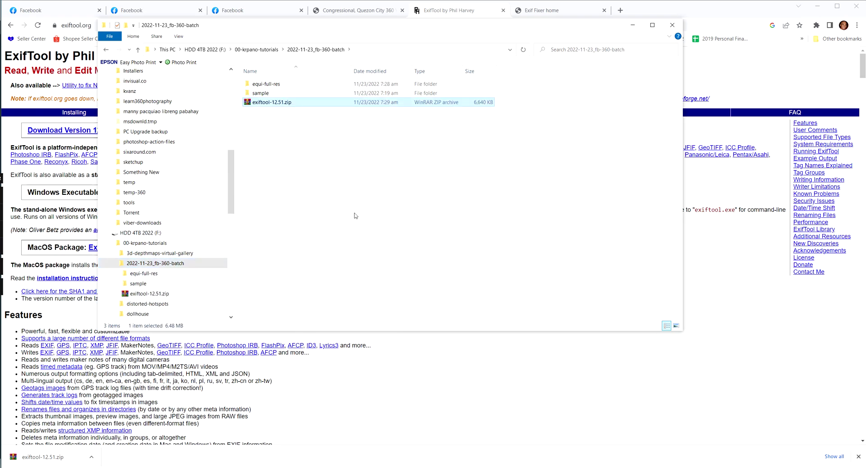
Extract exiftool-12.51.zip into an exiftool-12.51 folder inside 2022-11-23_fb-360-batch
{"action": "right_click", "coordinate": [278, 106]}
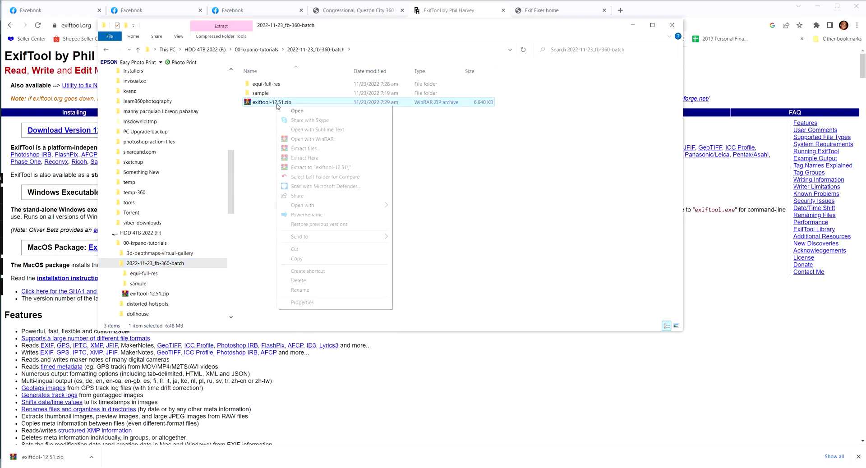
{"action": "left_click", "coordinate": [319, 149]}
{"action": "key", "text": "Escape"}
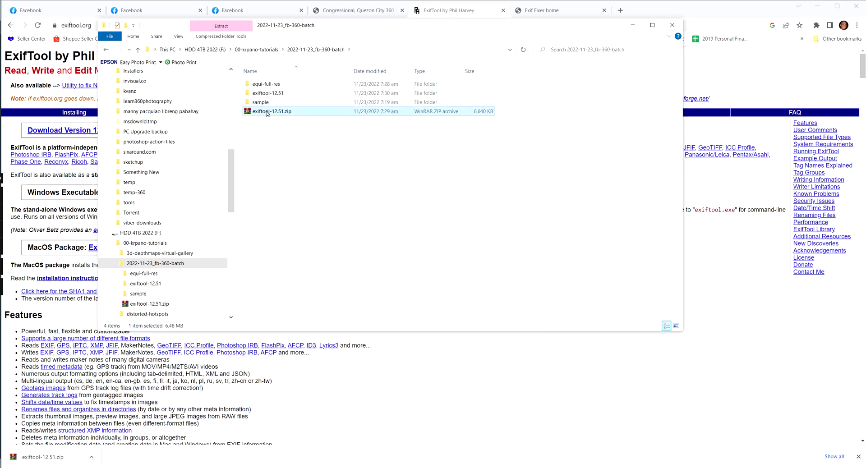
Delete exiftool-12.51.zip, open the extracted exiftool-12.51 folder and select exiftool(-k).exe
{"action": "key", "text": "Delete"}
{"action": "key", "text": "Return"}
{"action": "double_click", "coordinate": [268, 93]}
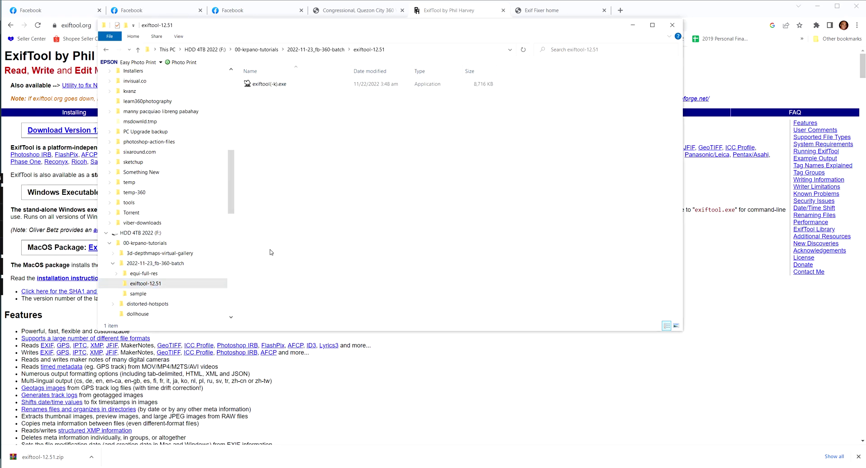
{"action": "left_click", "coordinate": [279, 86]}
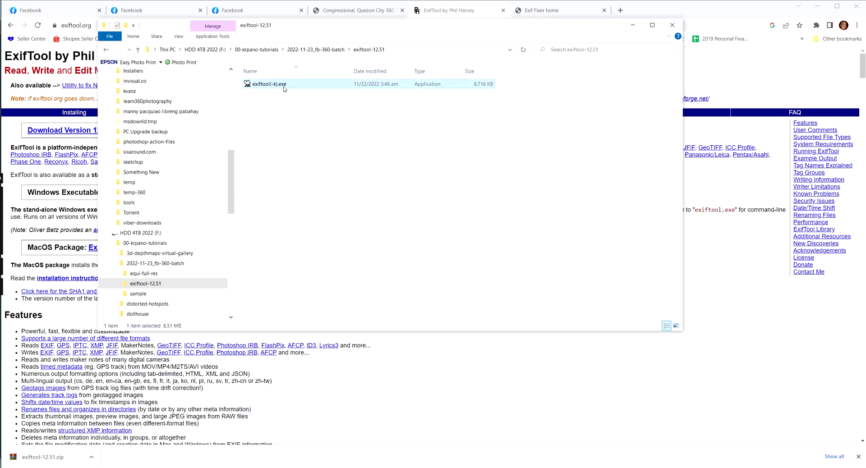
Search Google in a new browser tab for "exifToolGUI for Windows remove enter" and look through the results
{"action": "left_click", "coordinate": [621, 11]}
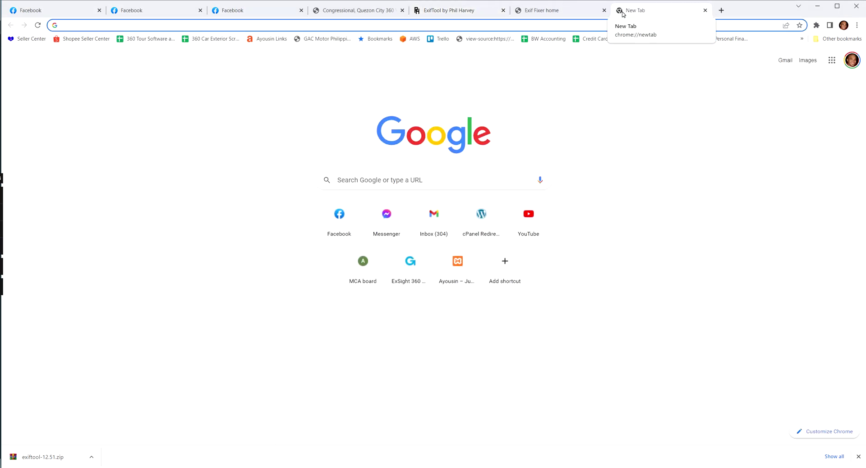
{"action": "type", "text": "exif"}
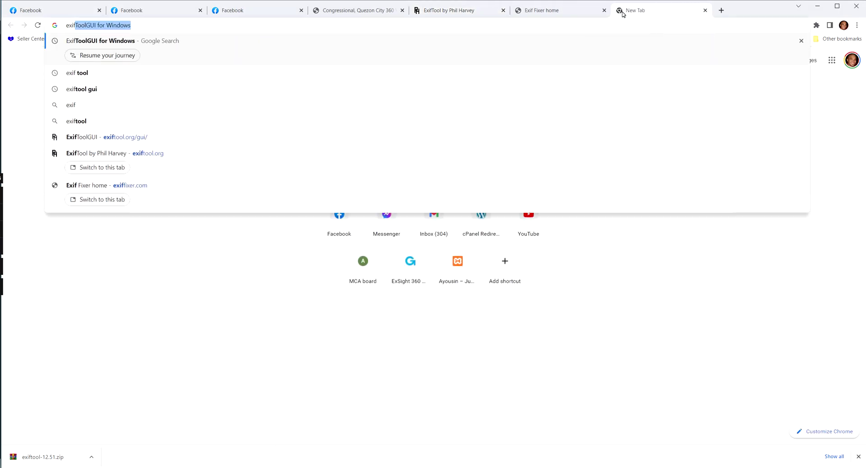
{"action": "key", "text": "Right"}
{"action": "type", "text": "rmove"}
{"action": "key", "text": "BackSpace"}
{"action": "key", "text": "BackSpace"}
{"action": "key", "text": "BackSpace"}
{"action": "key", "text": "BackSpace"}
{"action": "key", "text": "BackSpace"}
{"action": "type", "text": "emove enter"}
{"action": "key", "text": "Return"}
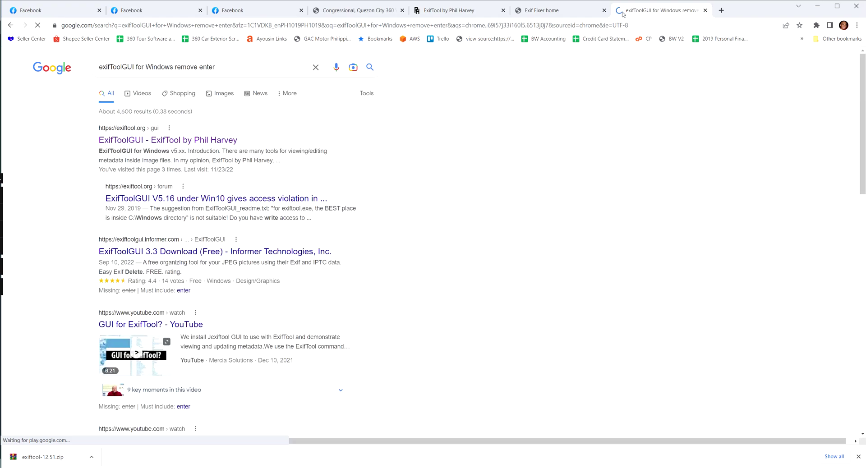
{"action": "scroll", "coordinate": [326, 242], "scroll_direction": "down", "scroll_amount": 3}
{"action": "scroll", "coordinate": [326, 243], "scroll_direction": "down", "scroll_amount": 5}
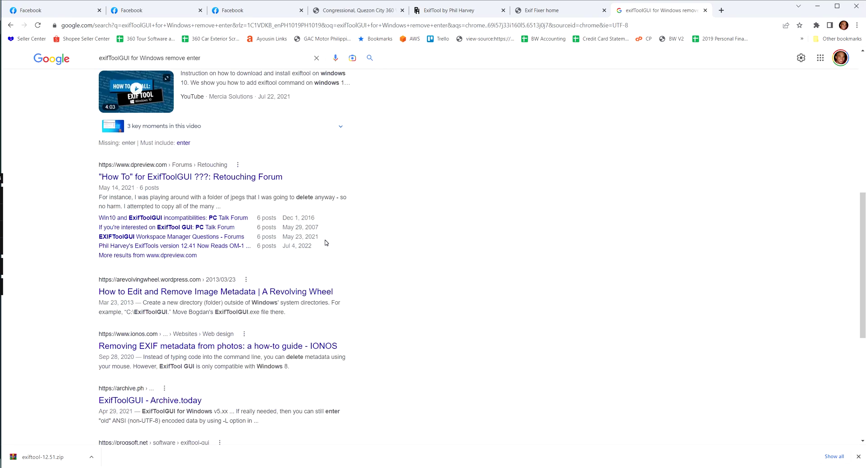
Change the Google search to "exifToolGUI for Windows press enter" and look through the results
{"action": "scroll", "coordinate": [240, 167], "scroll_direction": "up", "scroll_amount": 8}
{"action": "left_click_drag", "start_coordinate": [175, 67], "coordinate": [470, 71]}
{"action": "type", "text": "press enter"}
{"action": "key", "text": "Return"}
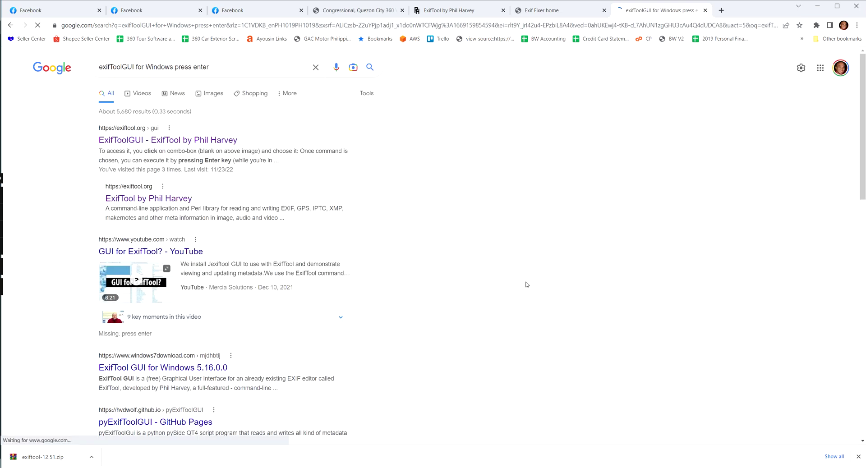
{"action": "scroll", "coordinate": [526, 278], "scroll_direction": "down", "scroll_amount": 5}
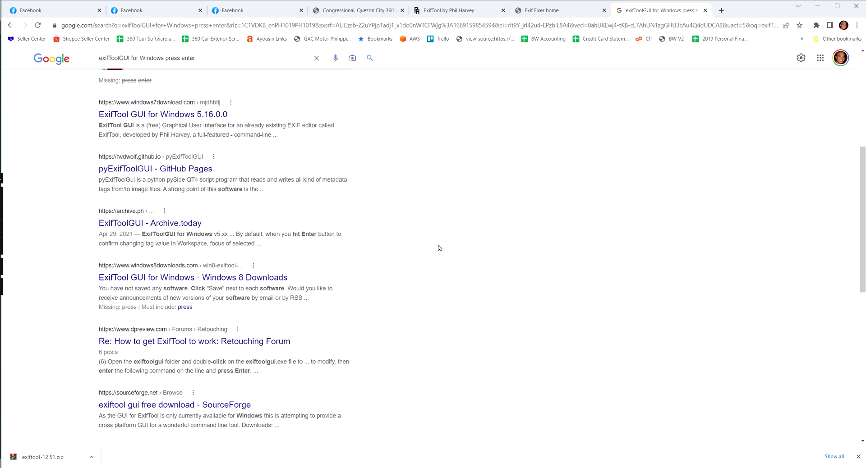
{"action": "scroll", "coordinate": [439, 248], "scroll_direction": "down", "scroll_amount": 5}
Extend the Google search to "exifToolGUI for Windows press enter to continue" and look through the results
{"action": "scroll", "coordinate": [434, 249], "scroll_direction": "up", "scroll_amount": 10}
{"action": "left_click", "coordinate": [211, 67]}
{"action": "type", "text": "to continue"}
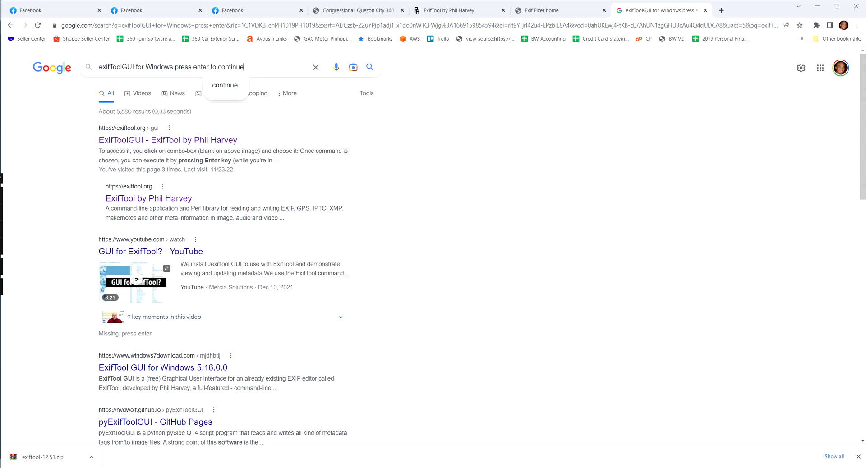
{"action": "key", "text": "Return"}
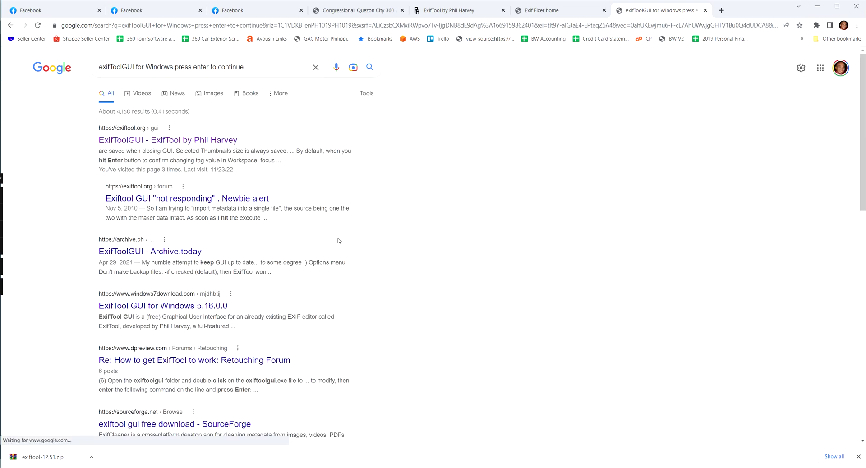
{"action": "scroll", "coordinate": [352, 240], "scroll_direction": "down", "scroll_amount": 5}
{"action": "scroll", "coordinate": [364, 240], "scroll_direction": "up", "scroll_amount": 5}
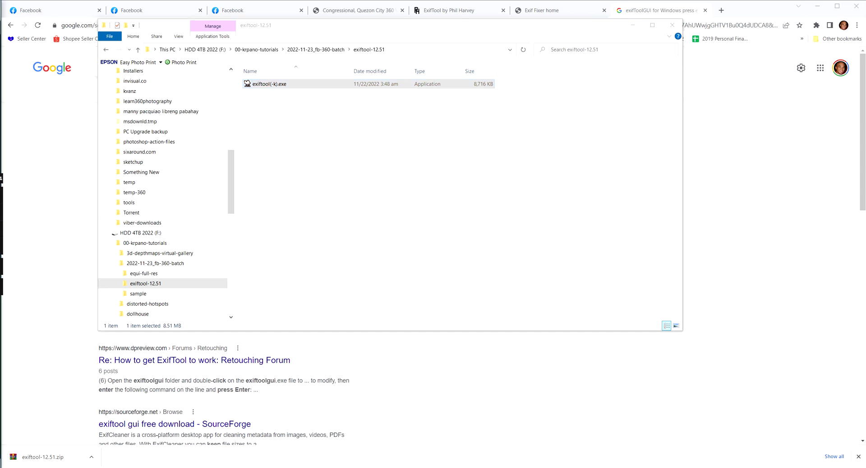
Switch back to File Explorer and create a new text document in the exiftool-12.51 folder
{"action": "left_click", "coordinate": [339, 158]}
{"action": "right_click", "coordinate": [352, 148]}
{"action": "mouse_move", "coordinate": [403, 286]}
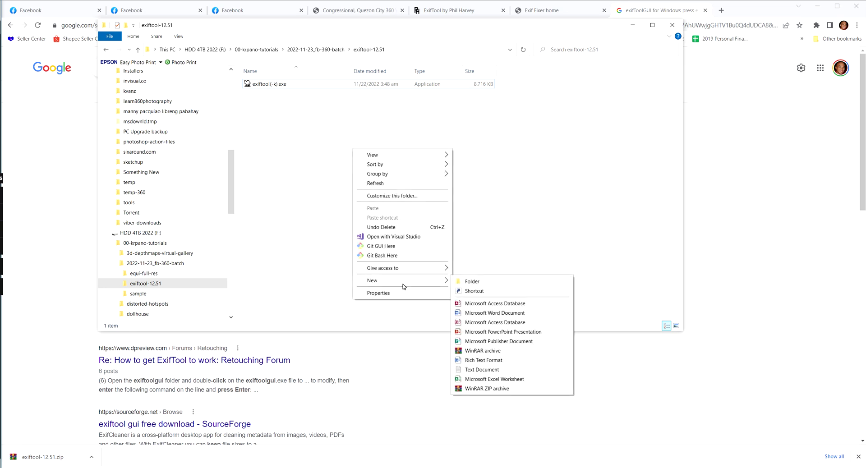
{"action": "left_click", "coordinate": [534, 372]}
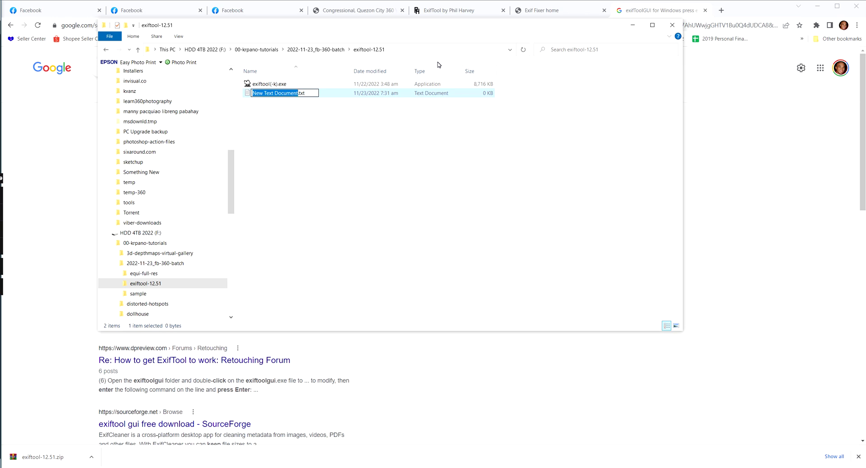
Name the new text document facebook360.bat, accepting the changed file extension
{"action": "type", "text": "facbeoo"}
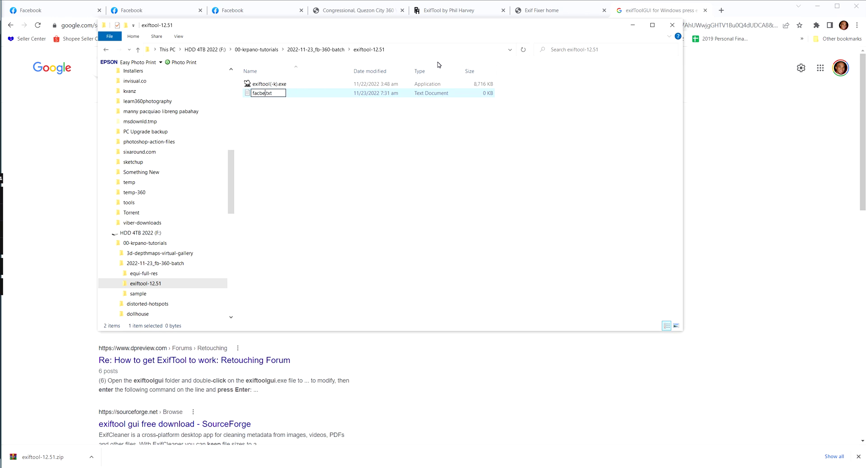
{"action": "key", "text": "BackSpace"}
{"action": "key", "text": "BackSpace"}
{"action": "key", "text": "BackSpace"}
{"action": "key", "text": "BackSpace"}
{"action": "type", "text": "ebook360"}
{"action": "key", "text": "BackSpace"}
{"action": "key", "text": "BackSpace"}
{"action": "key", "text": "BackSpace"}
{"action": "type", "text": "bat"}
{"action": "key", "text": "Return"}
{"action": "key", "text": "Return"}
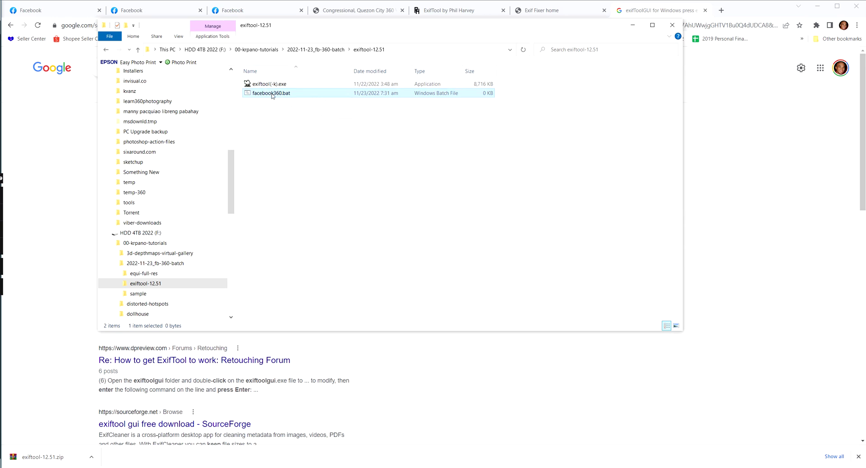
Open facebook360.bat for editing in Notepad, and bring up and widen the Sublime Text window holding the batch script
{"action": "right_click", "coordinate": [271, 93]}
{"action": "left_click", "coordinate": [308, 110]}
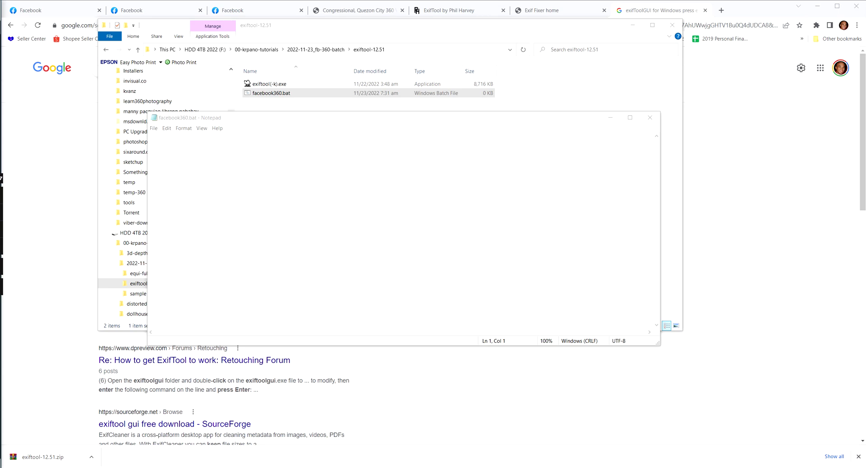
{"action": "left_click_drag", "start_coordinate": [438, 45], "coordinate": [321, 32]}
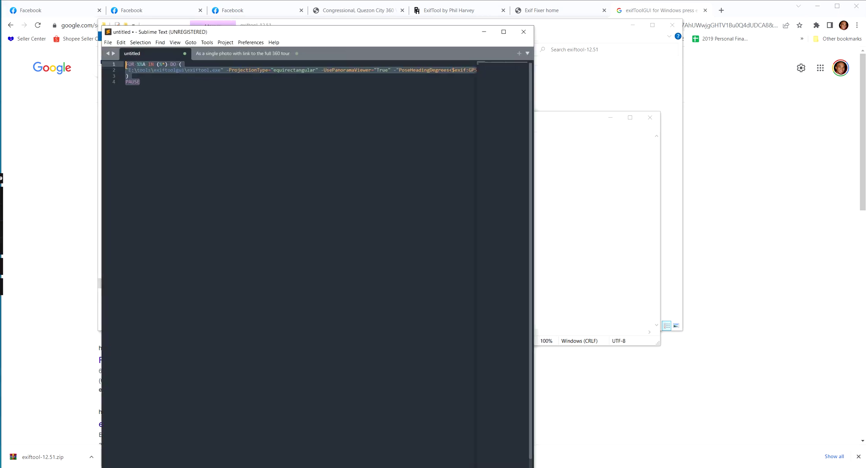
{"action": "left_click_drag", "start_coordinate": [534, 186], "coordinate": [673, 186]}
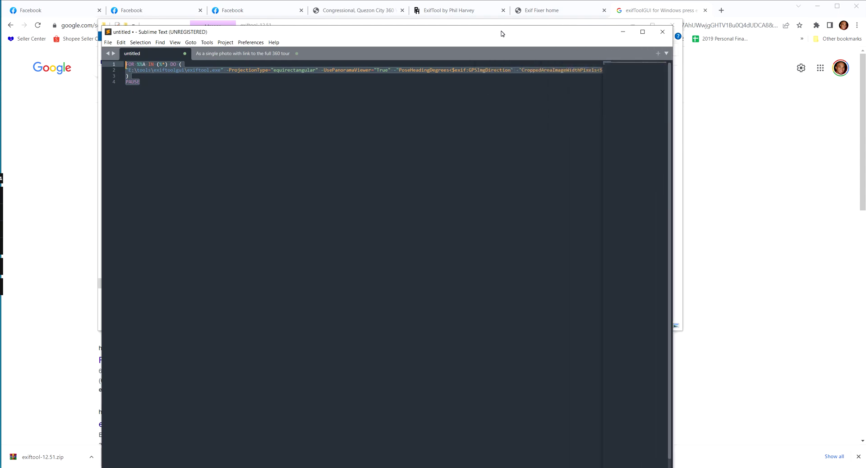
{"action": "left_click_drag", "start_coordinate": [501, 32], "coordinate": [450, 81]}
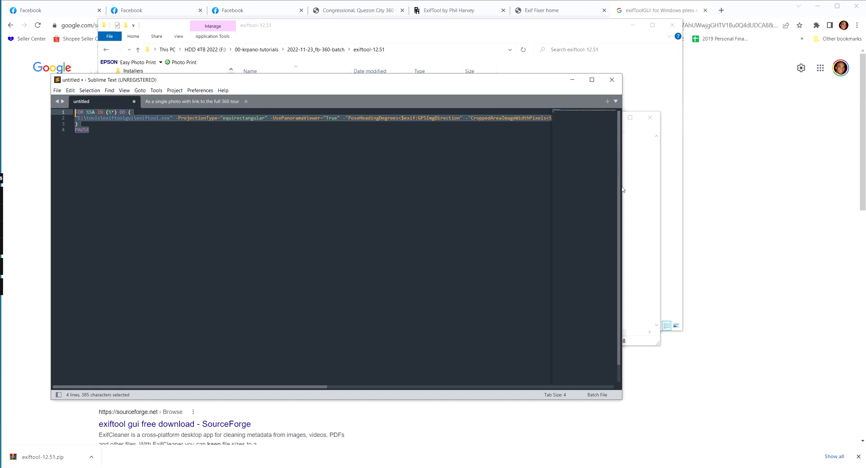
{"action": "left_click_drag", "start_coordinate": [623, 223], "coordinate": [796, 229]}
{"action": "left_click", "coordinate": [519, 144]}
{"action": "left_click_drag", "start_coordinate": [527, 388], "coordinate": [434, 289]}
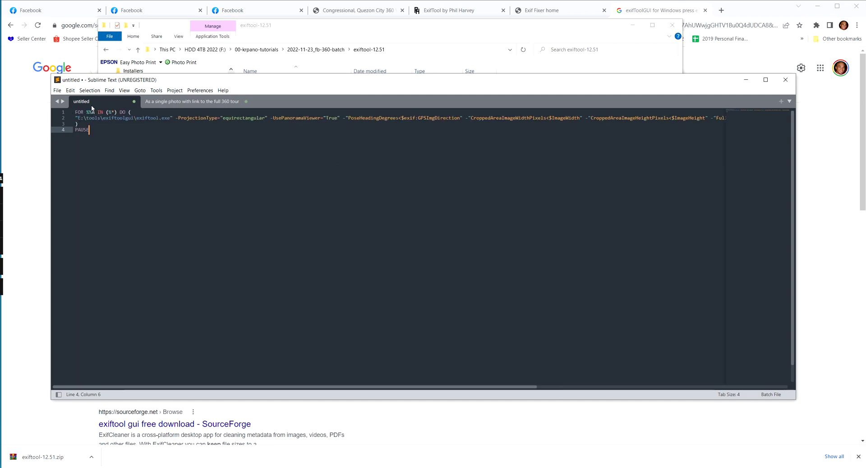
Copy the whole four-line batch script from Sublime Text and paste it into facebook360.bat in Notepad
{"action": "left_click_drag", "start_coordinate": [77, 118], "coordinate": [170, 118]}
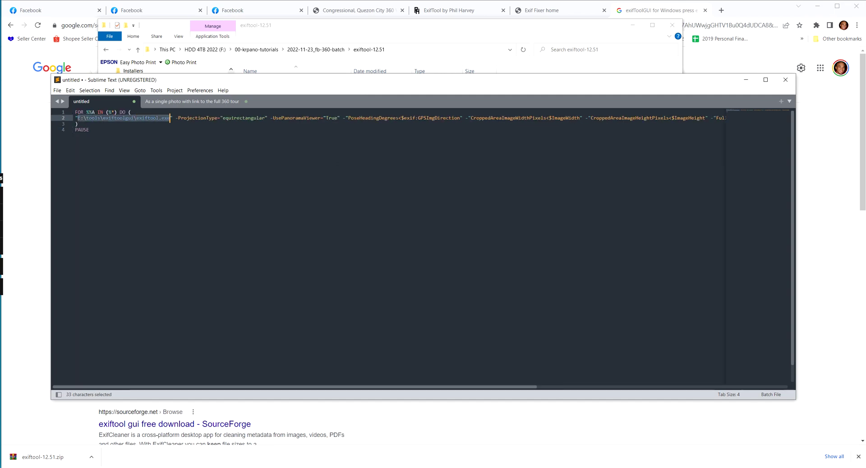
{"action": "left_click", "coordinate": [151, 119]}
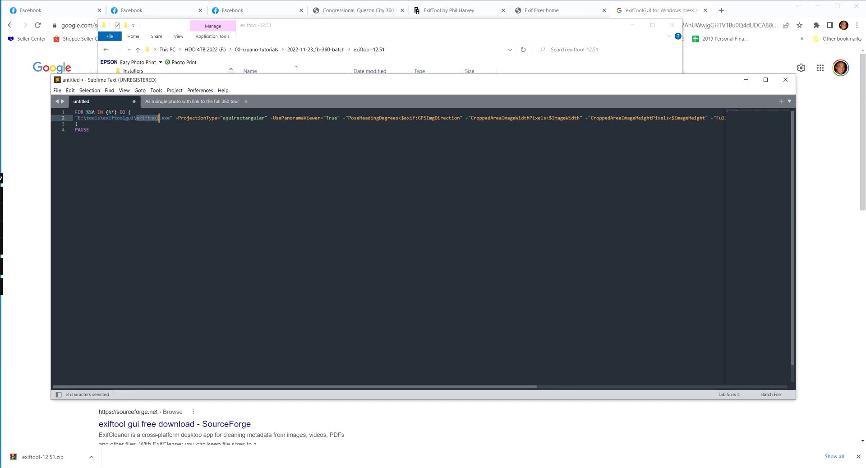
{"action": "left_click_drag", "start_coordinate": [68, 129], "coordinate": [73, 113]}
{"action": "right_click", "coordinate": [102, 115]}
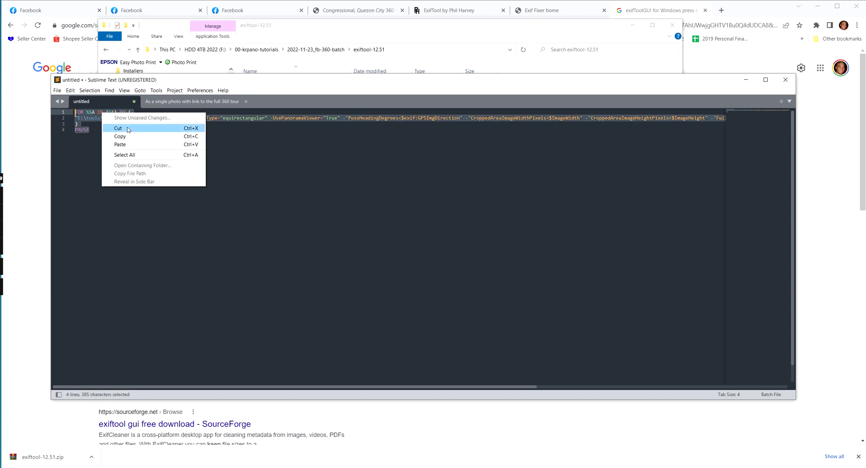
{"action": "left_click", "coordinate": [130, 136]}
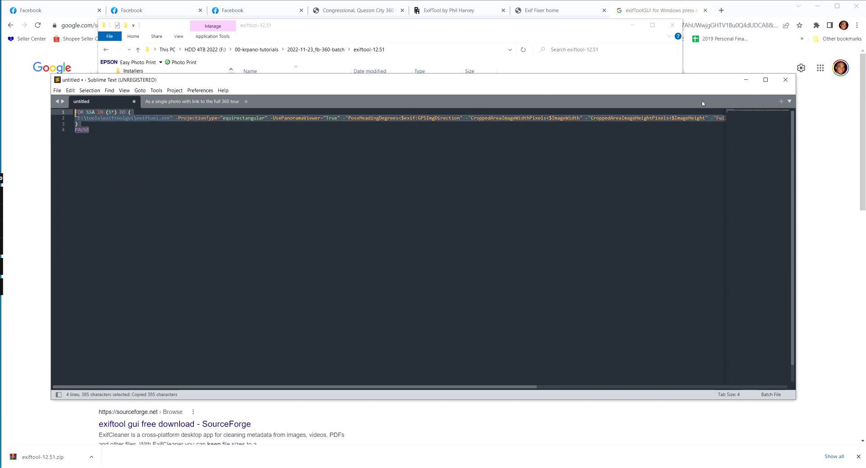
{"action": "left_click", "coordinate": [746, 81]}
{"action": "right_click", "coordinate": [349, 160]}
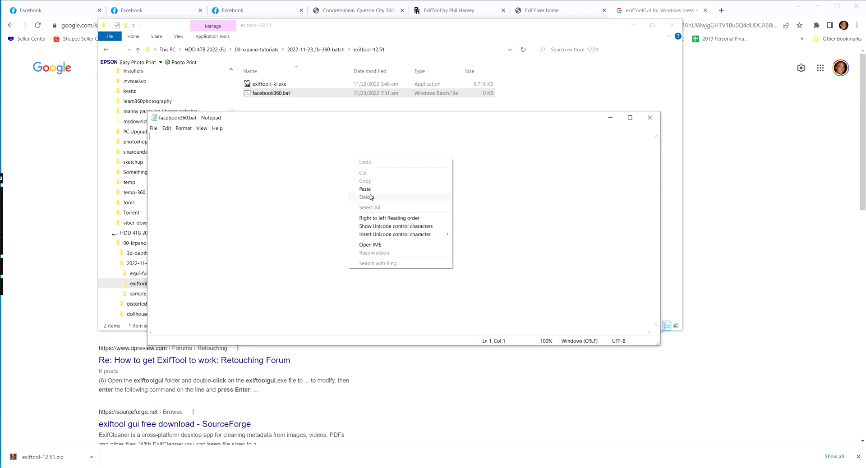
{"action": "left_click", "coordinate": [365, 189]}
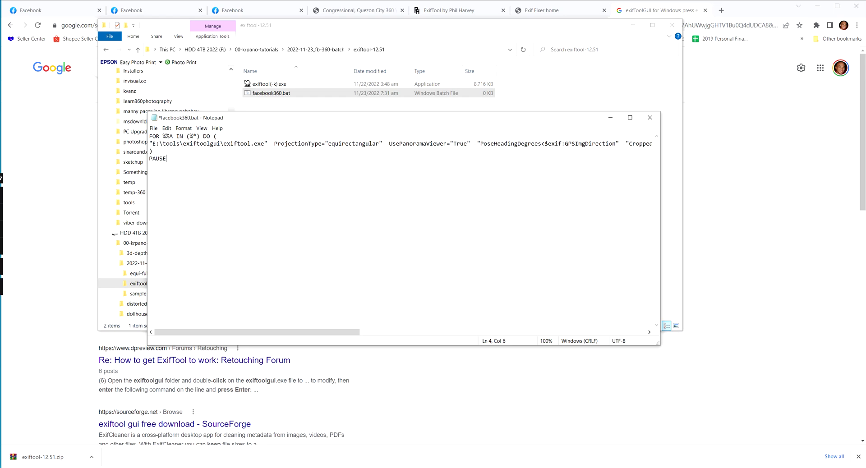
Replace the quoted exiftool.exe path in the script with the folder path F:\00-krpano-tutorials\2022-11-23_fb-360-batch\exiftool-12.51\
{"action": "left_click_drag", "start_coordinate": [153, 143], "coordinate": [268, 144]}
{"action": "left_click", "coordinate": [429, 49]}
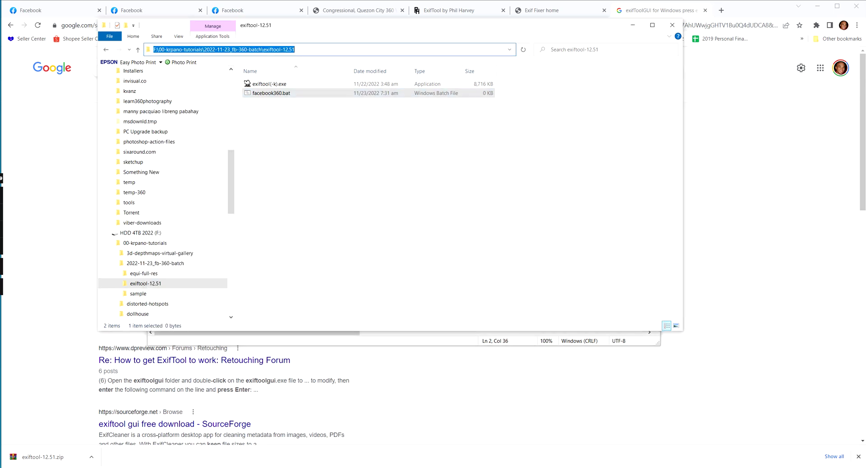
{"action": "key", "text": "alt+Tab"}
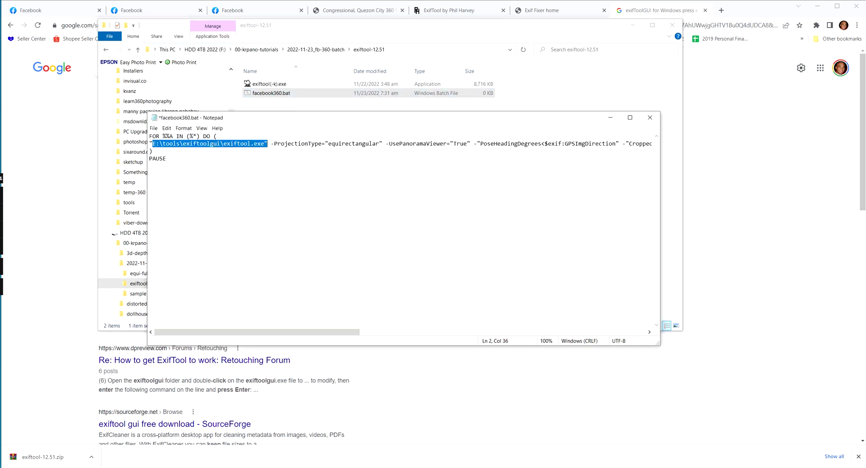
{"action": "left_click", "coordinate": [268, 144]}
{"action": "key", "text": "shift+Home"}
{"action": "key", "text": "shift+Up"}
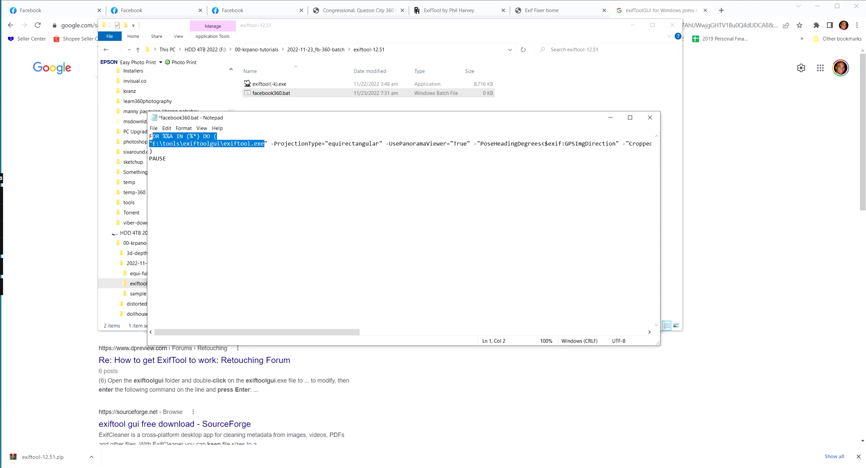
{"action": "key", "text": "shift+Down"}
{"action": "key", "text": "ctrl+v"}
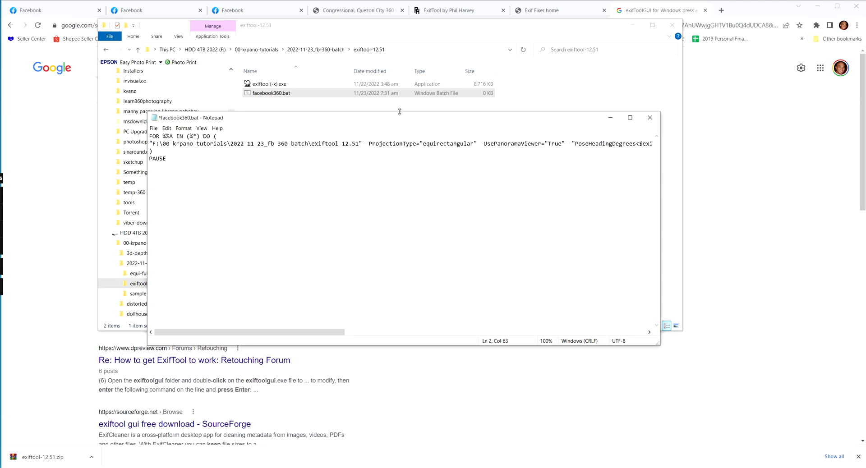
{"action": "type", "text": "\\"}
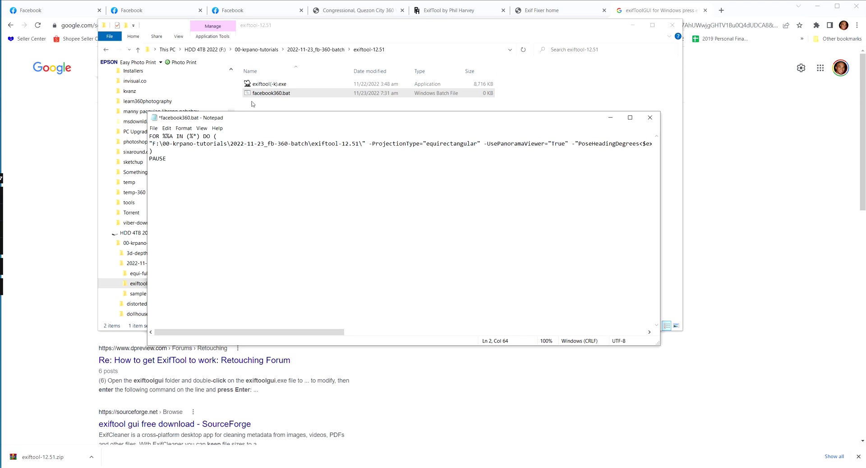
Copy the file name exiftool(-k).exe from the exiftool-12.51 folder and append it to the folder path in the script
{"action": "left_click", "coordinate": [269, 85]}
{"action": "key", "text": "F2"}
{"action": "key", "text": "ctrl+a"}
{"action": "key", "text": "ctrl+c"}
{"action": "left_click", "coordinate": [451, 341]}
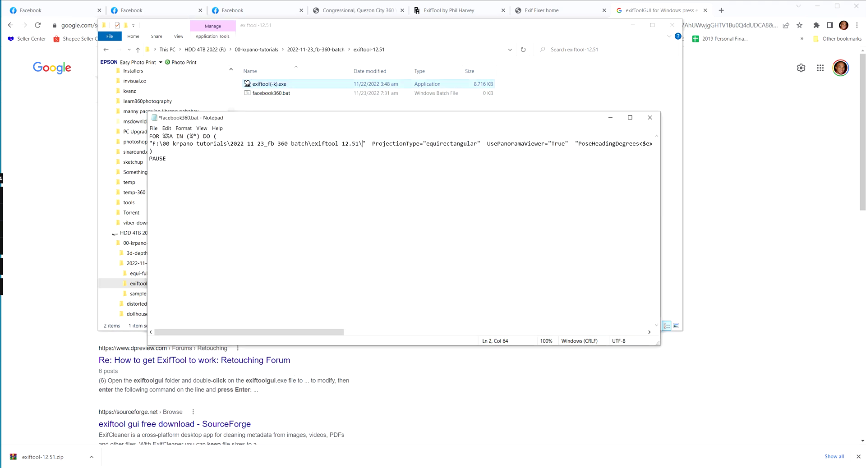
{"action": "key", "text": "ctrl+v"}
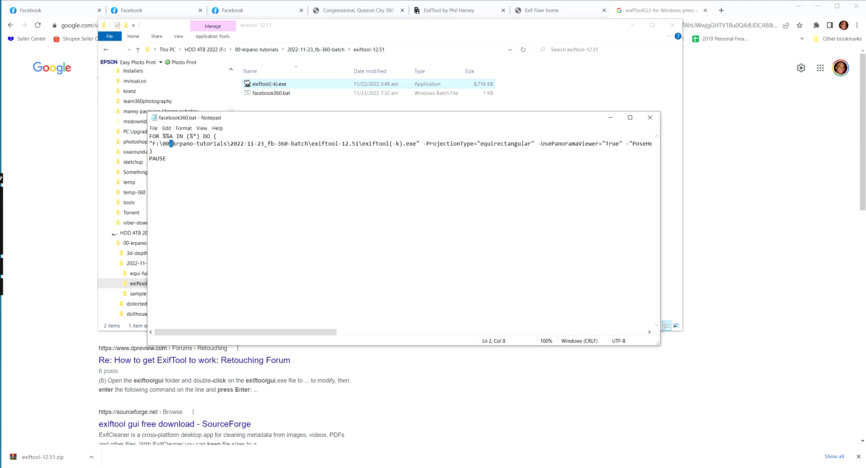
Review the ExifTool path and metadata arguments along the command line, save facebook360.bat and close it
{"action": "left_click", "coordinate": [264, 144]}
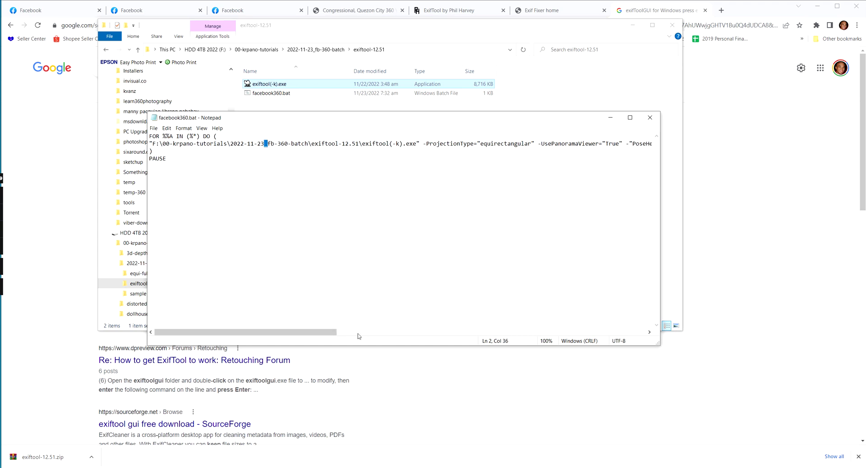
{"action": "left_click_drag", "start_coordinate": [287, 333], "coordinate": [391, 326]}
{"action": "left_click", "coordinate": [338, 143]}
{"action": "left_click_drag", "start_coordinate": [192, 144], "coordinate": [534, 144]}
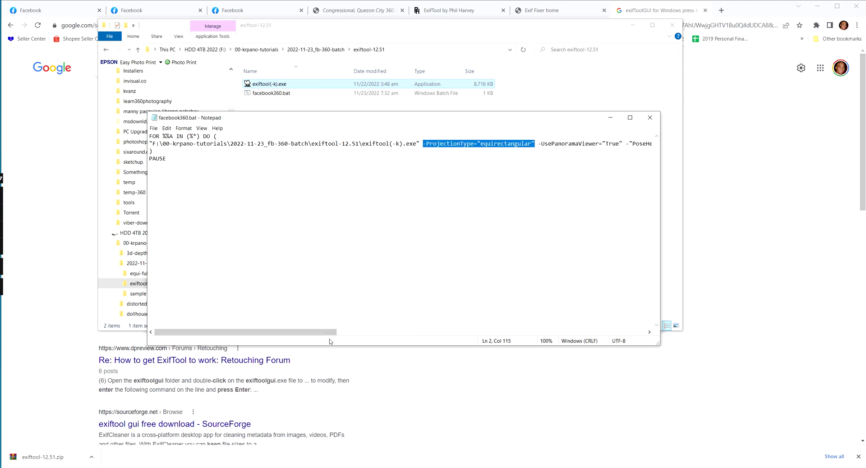
{"action": "left_click_drag", "start_coordinate": [328, 335], "coordinate": [483, 335]}
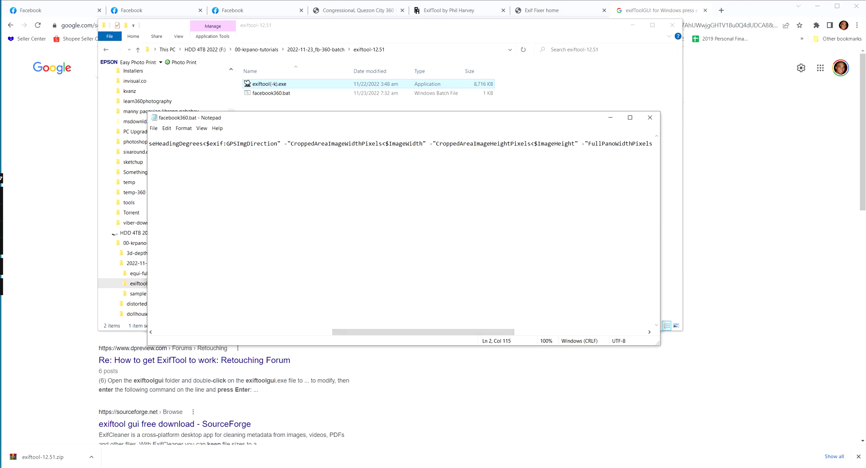
{"action": "left_click_drag", "start_coordinate": [502, 332], "coordinate": [329, 313]}
{"action": "left_click", "coordinate": [154, 129]}
{"action": "left_click", "coordinate": [167, 161]}
{"action": "left_click", "coordinate": [650, 118]}
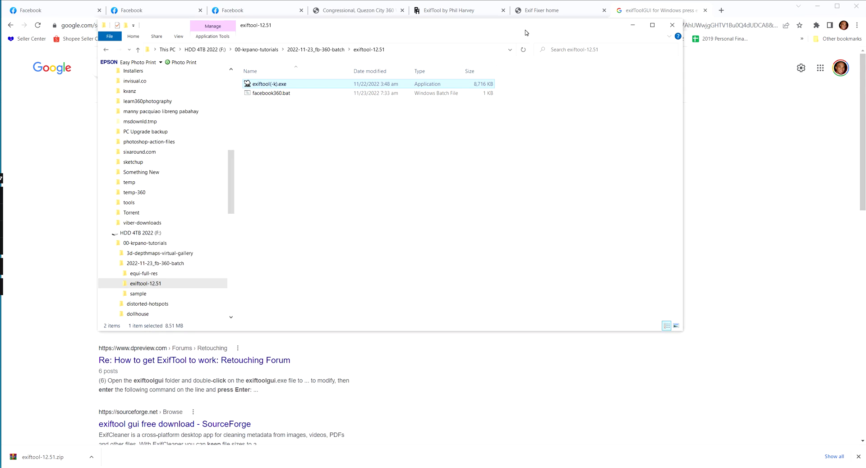
Minimize the browser, Photoshop and other open windows, and reposition the exiftool-12.51 folder window over the desktop
{"action": "left_click", "coordinate": [822, 7]}
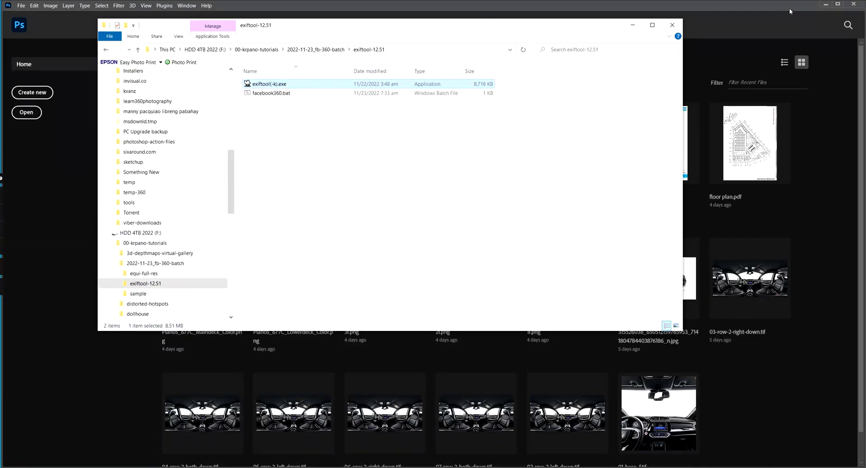
{"action": "left_click", "coordinate": [826, 4]}
{"action": "left_click", "coordinate": [826, 4]}
{"action": "left_click", "coordinate": [524, 380]}
{"action": "left_click", "coordinate": [641, 71]}
{"action": "left_click_drag", "start_coordinate": [564, 29], "coordinate": [651, 39]}
Create a desktop shortcut for facebook360.bat
{"action": "left_click_drag", "start_coordinate": [365, 104], "coordinate": [361, 107]}
{"action": "right_click", "coordinate": [361, 107]}
{"action": "mouse_move", "coordinate": [439, 292]}
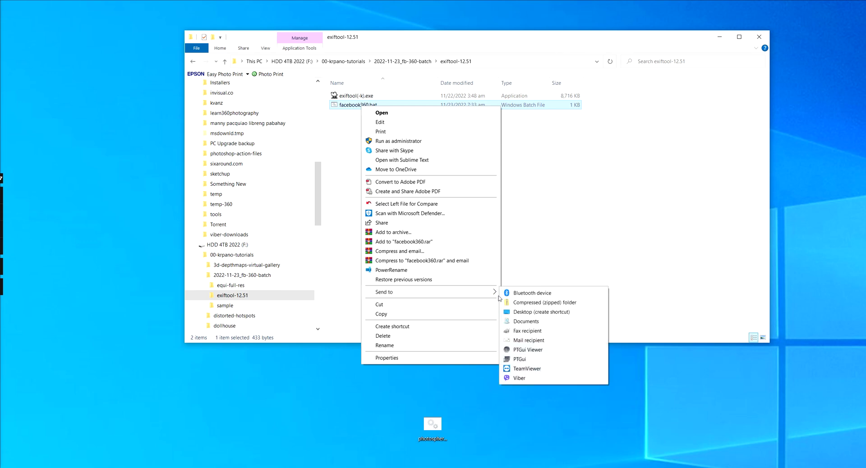
{"action": "left_click", "coordinate": [544, 312]}
Minimize the folder window and delete the old photosphere file from the desktop
{"action": "left_click", "coordinate": [719, 37]}
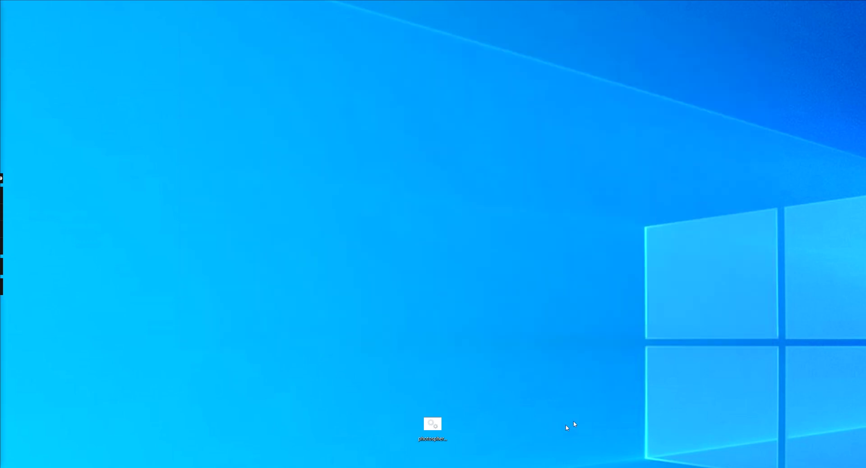
{"action": "left_click", "coordinate": [433, 427]}
{"action": "key", "text": "Delete"}
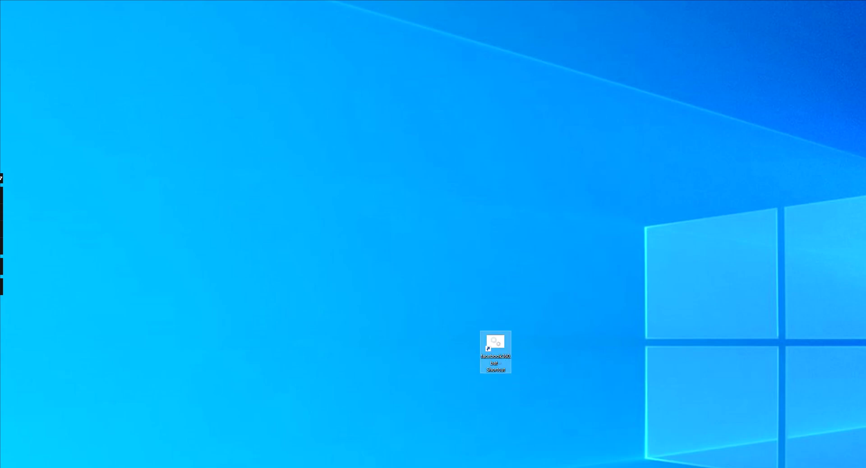
Bring back the folder window, move it clear of the desktop shortcut and open the jpg folder inside equi-full-res
{"action": "key", "text": "alt+Tab"}
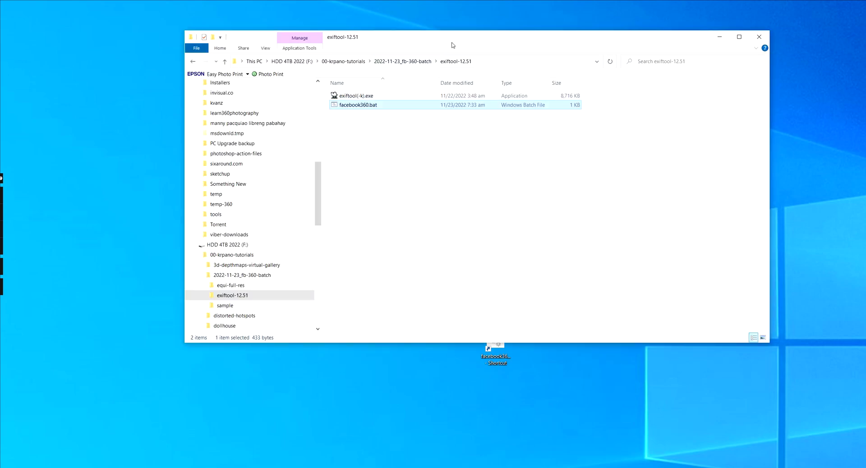
{"action": "left_click_drag", "start_coordinate": [472, 44], "coordinate": [488, 5]}
{"action": "left_click", "coordinate": [252, 254]}
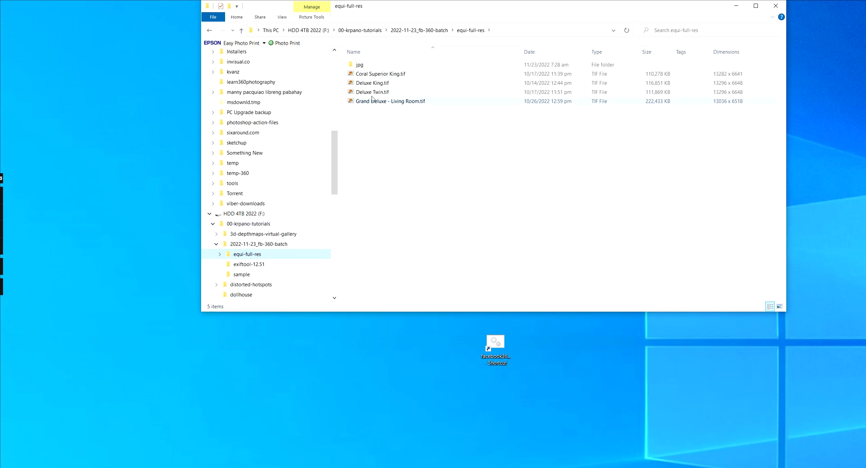
{"action": "left_click", "coordinate": [219, 255]}
{"action": "left_click", "coordinate": [234, 264]}
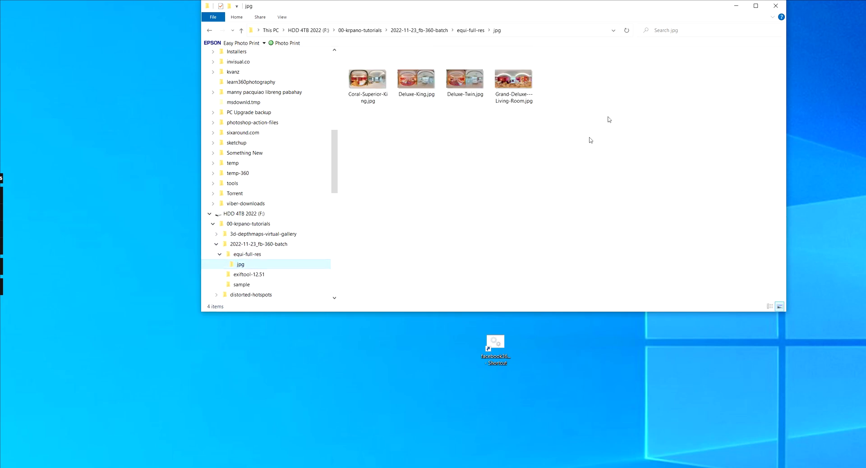
Run all four JPEG panoramas through the facebook360.bat desktop shortcut, confirming each pause until the script finishes
{"action": "left_click_drag", "start_coordinate": [596, 174], "coordinate": [346, 50]}
{"action": "left_click_drag", "start_coordinate": [521, 59], "coordinate": [500, 353]}
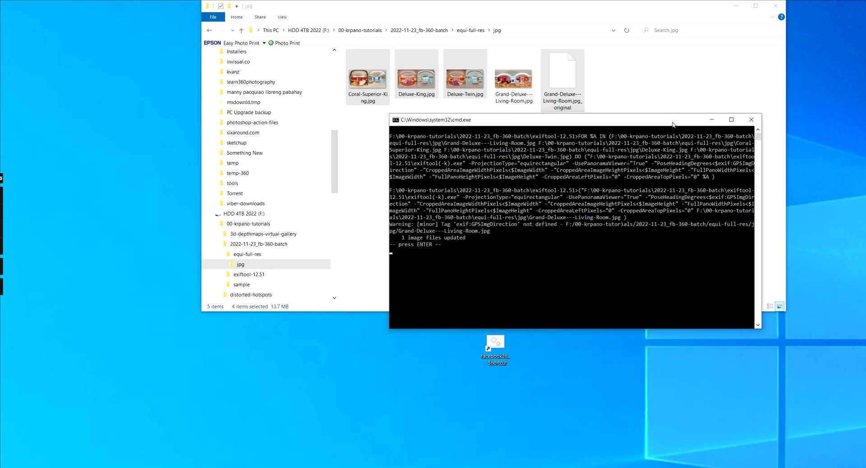
{"action": "key", "text": "Return"}
{"action": "key", "text": "Return"}
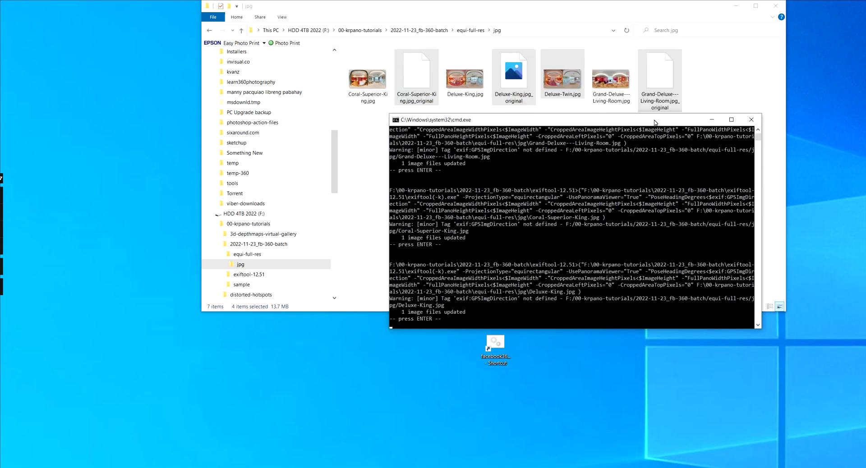
{"action": "key", "text": "Return"}
{"action": "key", "text": "Return"}
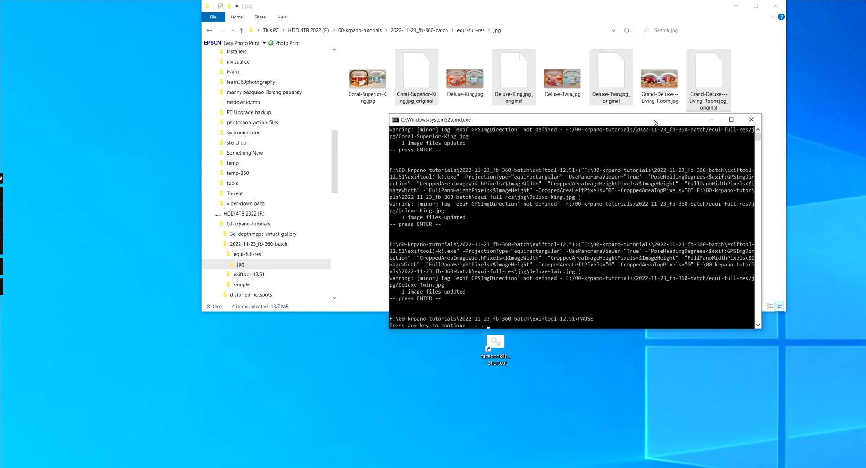
{"action": "key", "text": "Return"}
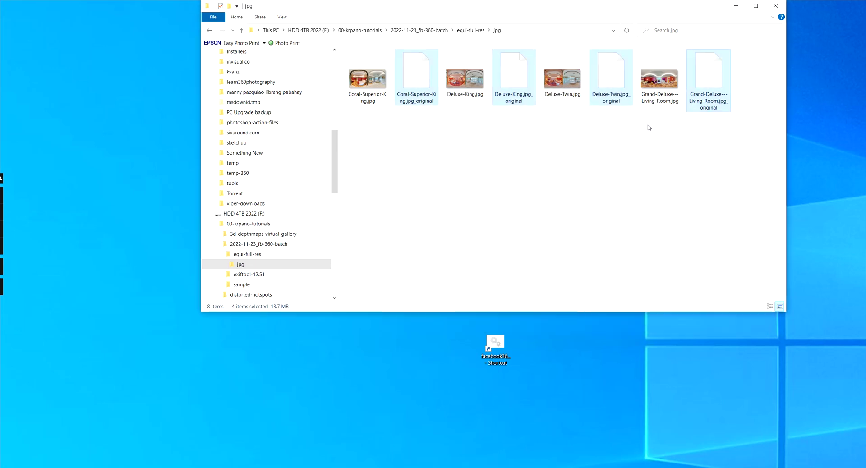
Show the Facebook home page in Chrome and lower its window so the jpg folder can be used alongside it
{"action": "left_click", "coordinate": [584, 193]}
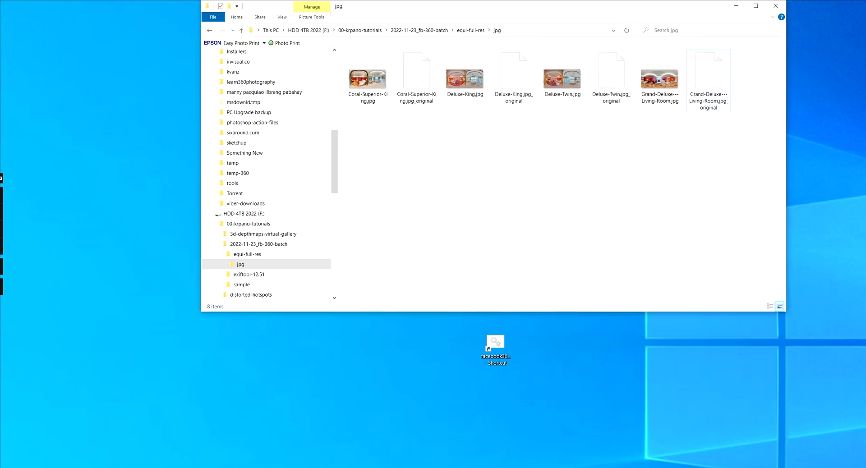
{"action": "key", "text": "alt+Tab"}
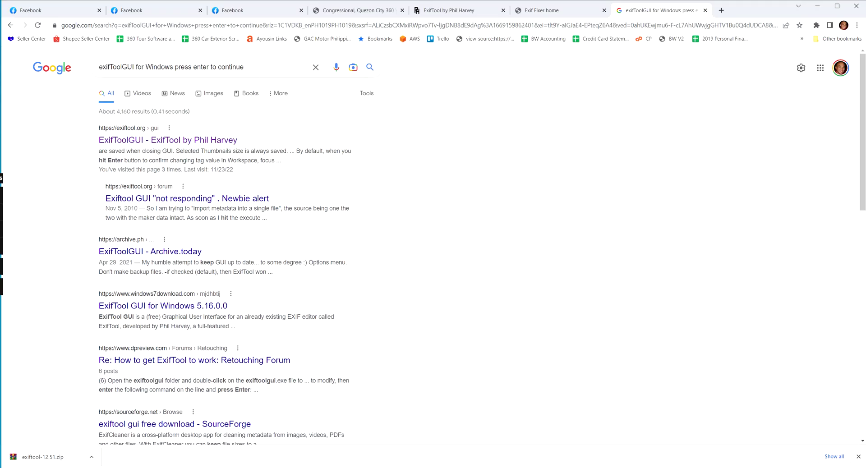
{"action": "left_click", "coordinate": [55, 10]}
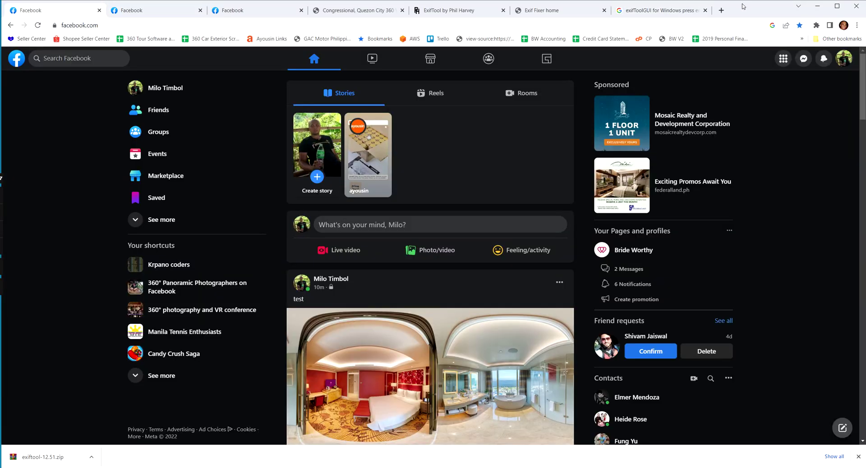
{"action": "left_click_drag", "start_coordinate": [753, 1], "coordinate": [754, 171]}
{"action": "left_click", "coordinate": [495, 126]}
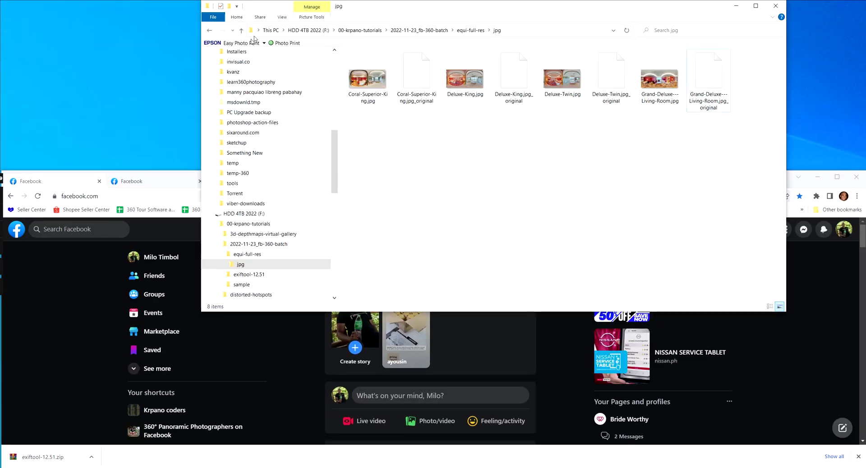
Switch the jpg folder to a detailed list, widen the Name column and select Coral-Superior-King.jpg
{"action": "left_click", "coordinate": [282, 19]}
{"action": "left_click", "coordinate": [338, 30]}
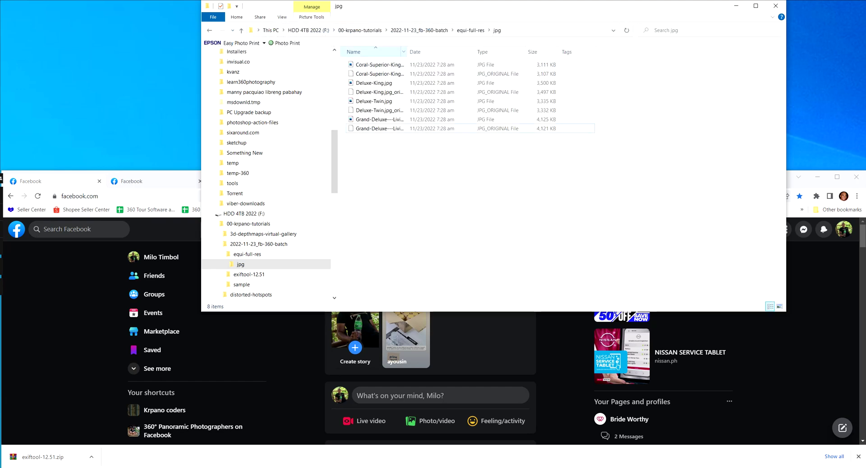
{"action": "left_click_drag", "start_coordinate": [407, 51], "coordinate": [503, 52]}
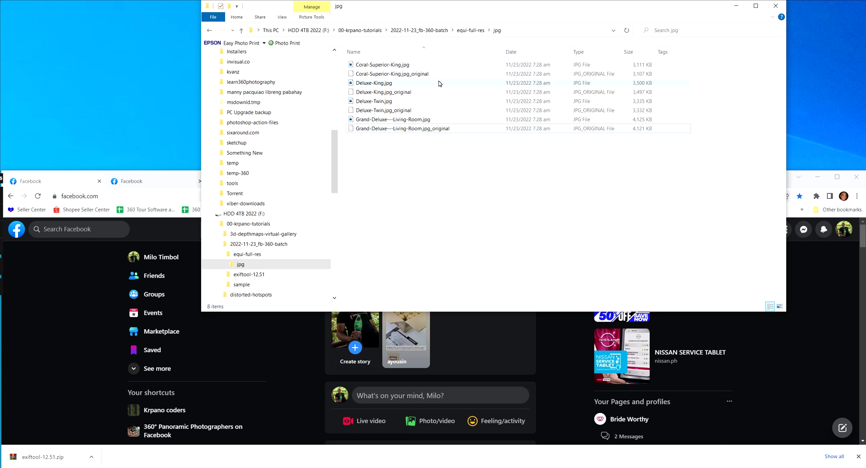
{"action": "left_click", "coordinate": [423, 75]}
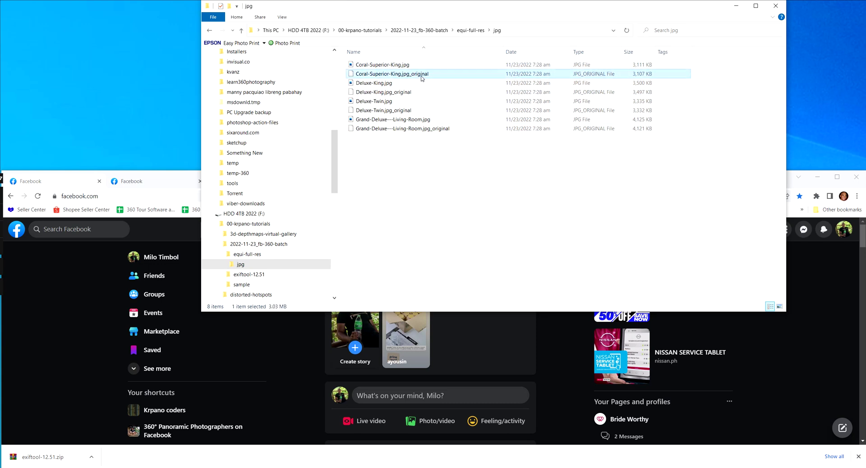
{"action": "left_click", "coordinate": [392, 64]}
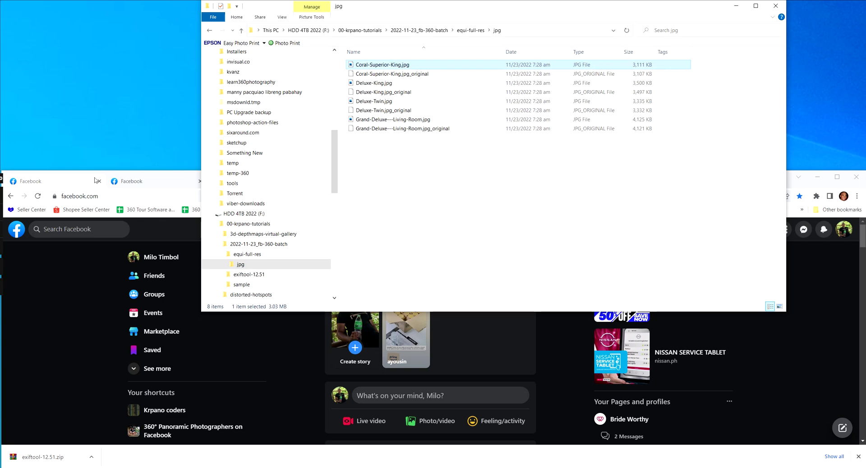
Replace the photo in the Facebook draft post with Coral-Superior-King.jpg from the jpg folder
{"action": "left_click", "coordinate": [34, 184]}
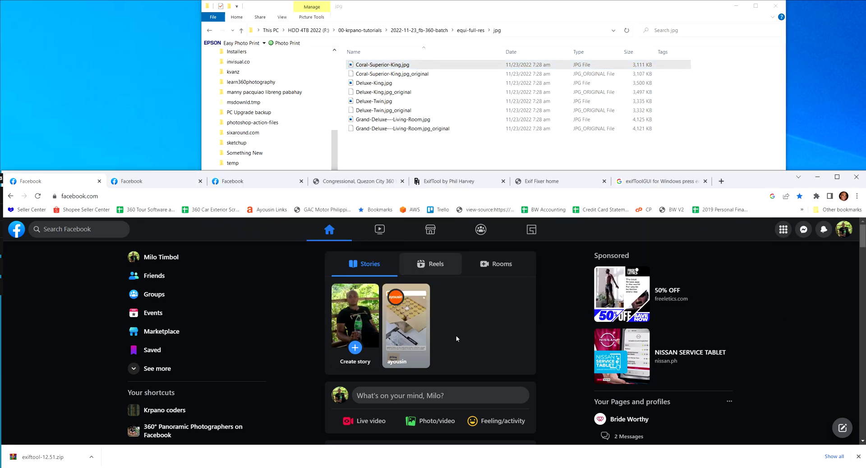
{"action": "scroll", "coordinate": [397, 325], "scroll_direction": "down", "scroll_amount": 1}
{"action": "left_click", "coordinate": [361, 354]}
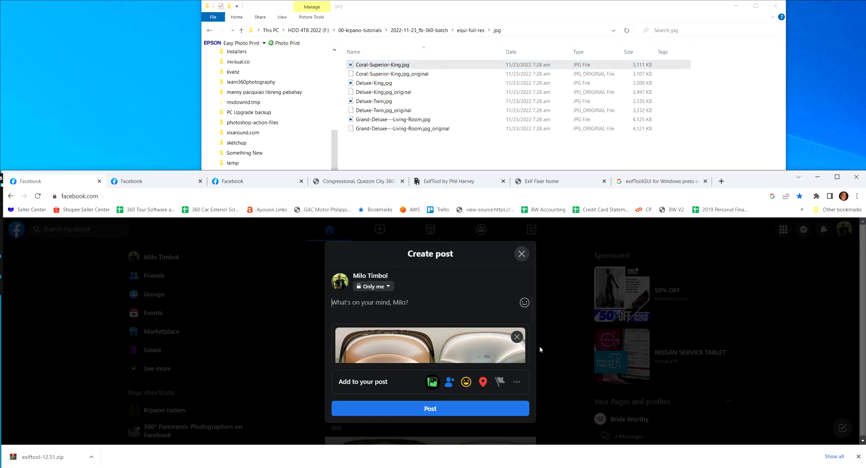
{"action": "left_click", "coordinate": [517, 337]}
{"action": "left_click_drag", "start_coordinate": [383, 65], "coordinate": [431, 312]}
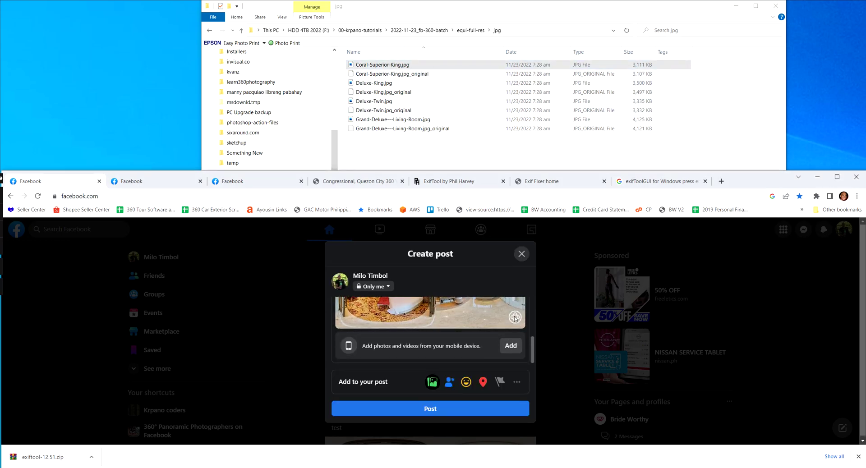
Move the browser up to view the whole photo preview, remove the photo from the draft and minimize the browser
{"action": "left_click_drag", "start_coordinate": [607, 171], "coordinate": [609, 15]}
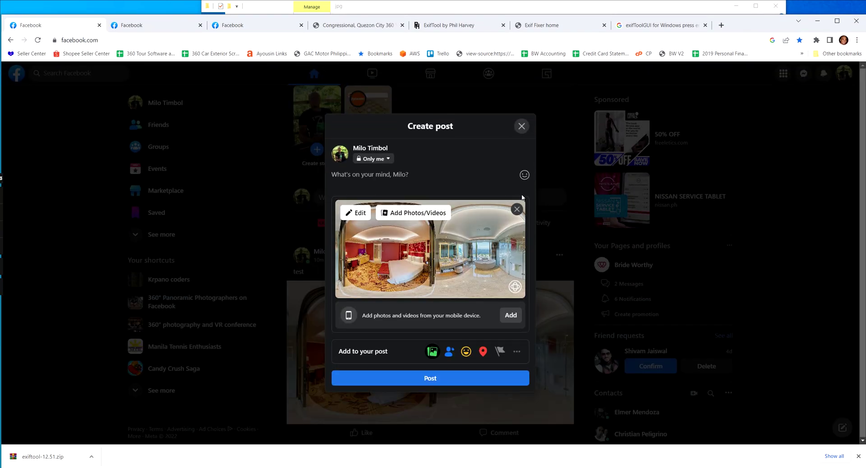
{"action": "left_click", "coordinate": [517, 209]}
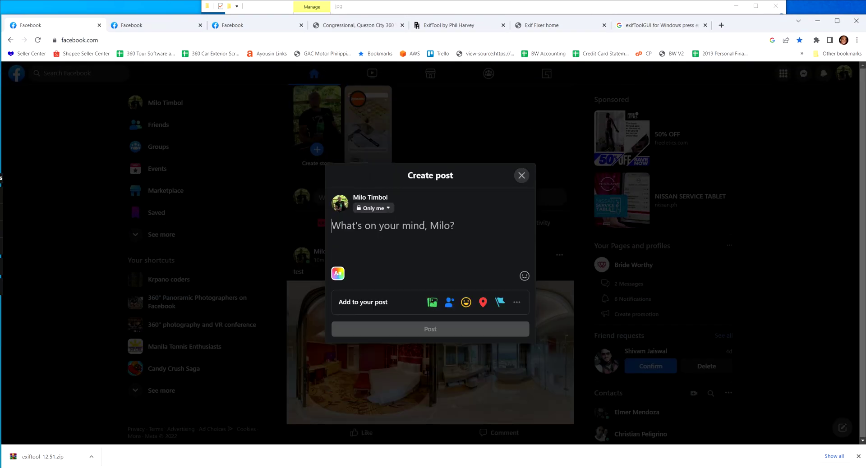
{"action": "left_click", "coordinate": [818, 21]}
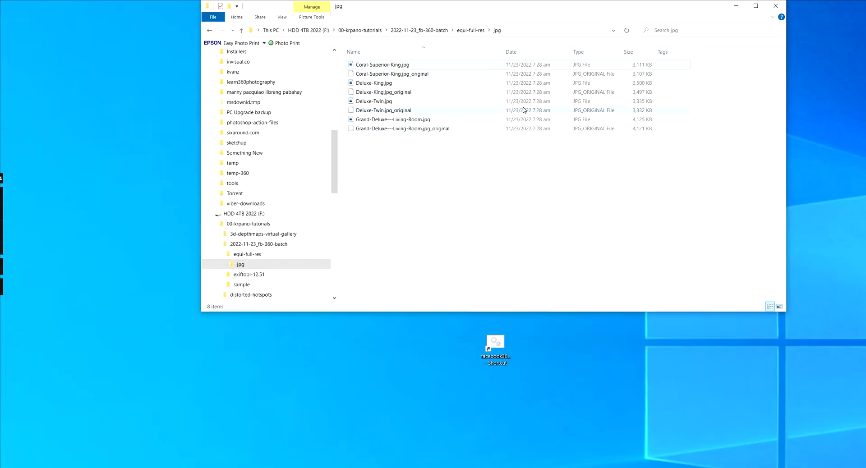
Delete the four processed .jpg files from the jpg folder, keeping only the .jpg_original backups
{"action": "left_click", "coordinate": [423, 75]}
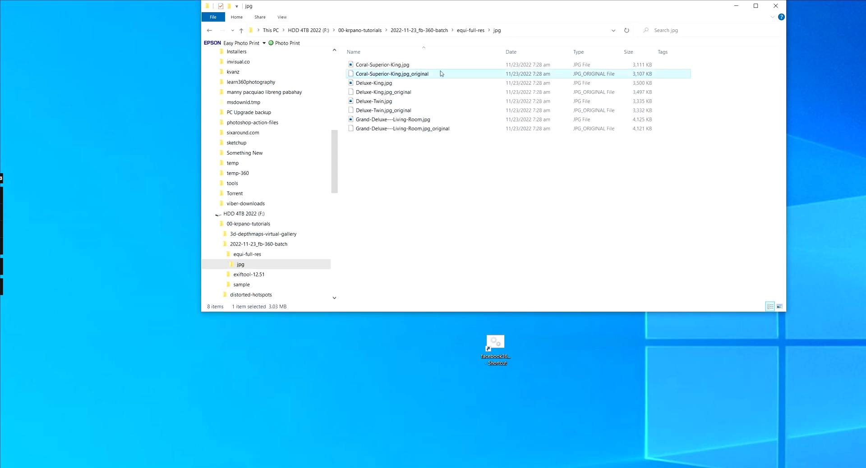
{"action": "left_click", "coordinate": [400, 67]}
{"action": "left_click", "coordinate": [386, 83], "text": "ctrl"}
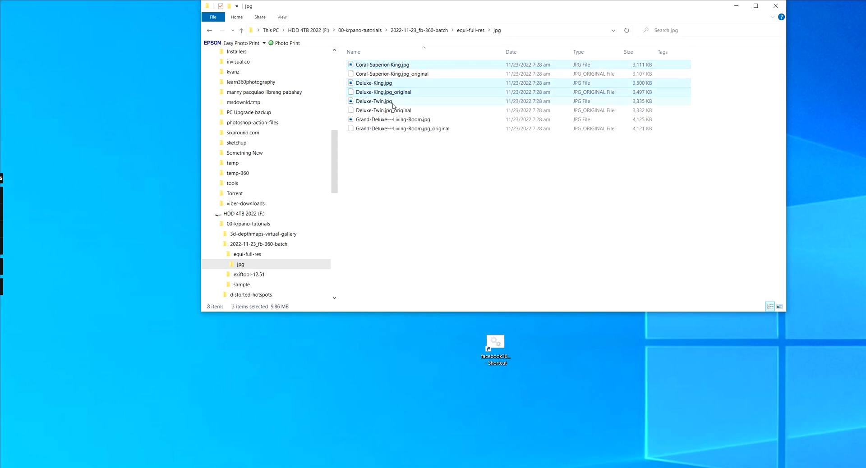
{"action": "left_click", "coordinate": [384, 102]}
{"action": "left_click", "coordinate": [384, 120], "text": "ctrl"}
{"action": "left_click", "coordinate": [377, 87], "text": "ctrl"}
{"action": "left_click", "coordinate": [383, 65], "text": "ctrl"}
{"action": "key", "text": "Delete"}
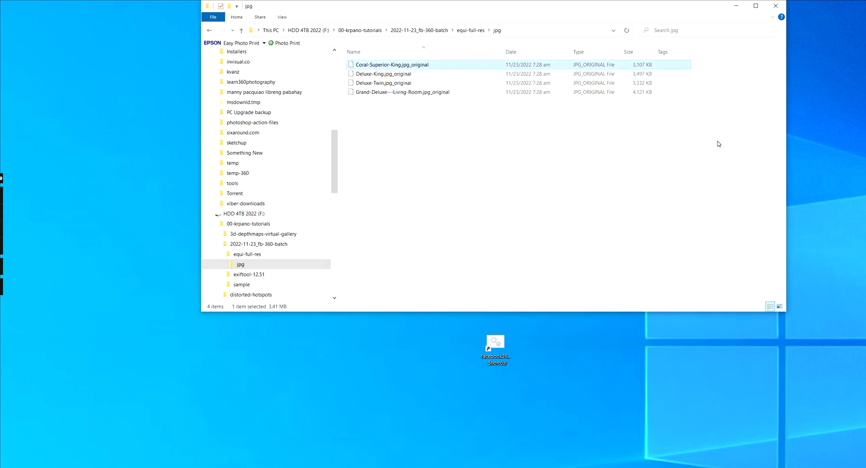
Rename Coral-Superior-King.jpg_original as Coral-Superior-King.jpg, accepting the extension change
{"action": "key", "text": "F2"}
{"action": "key", "text": "End"}
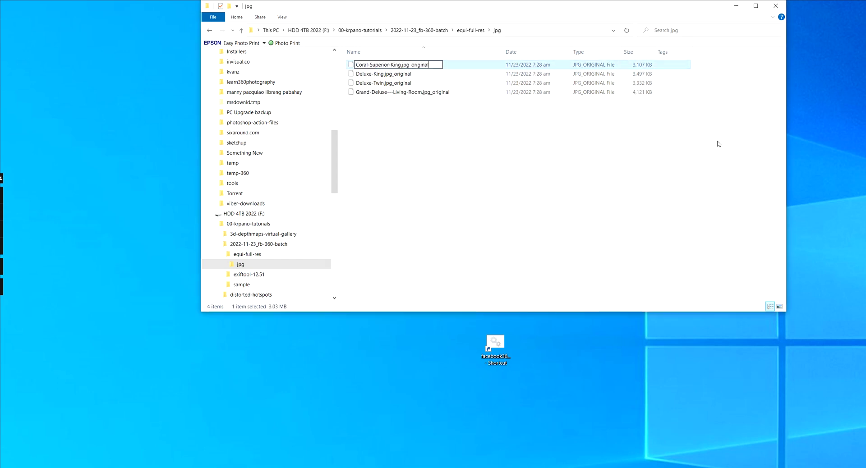
{"action": "key", "text": "BackSpace"}
{"action": "key", "text": "BackSpace"}
{"action": "key", "text": "BackSpace"}
{"action": "key", "text": "BackSpace"}
{"action": "key", "text": "BackSpace"}
{"action": "key", "text": "BackSpace"}
{"action": "key", "text": "BackSpace"}
{"action": "key", "text": "BackSpace"}
{"action": "key", "text": "Return"}
{"action": "key", "text": "Return"}
Rename Deluxe-King.jpg_original as Deluxe-King.jpg, accepting the extension change
{"action": "key", "text": "Down"}
{"action": "key", "text": "F3"}
{"action": "left_click", "coordinate": [443, 76]}
{"action": "key", "text": "F2"}
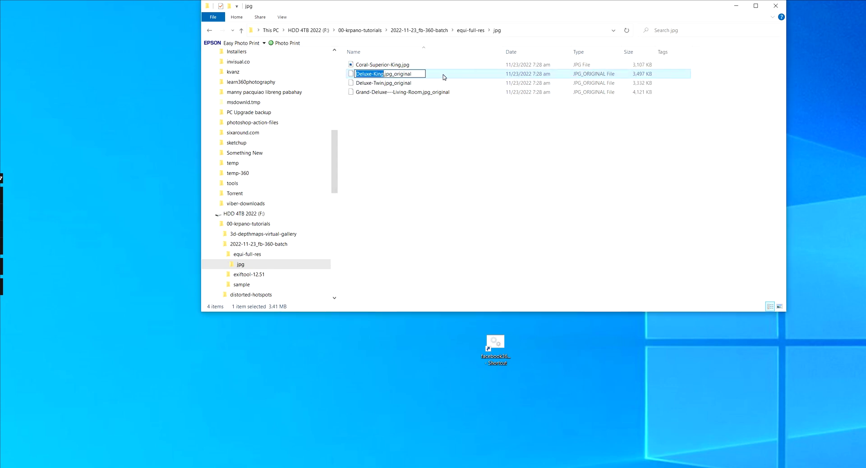
{"action": "key", "text": "End"}
{"action": "key", "text": "BackSpace"}
{"action": "key", "text": "BackSpace"}
{"action": "key", "text": "BackSpace"}
{"action": "key", "text": "BackSpace"}
{"action": "key", "text": "BackSpace"}
{"action": "key", "text": "BackSpace"}
{"action": "key", "text": "BackSpace"}
{"action": "key", "text": "BackSpace"}
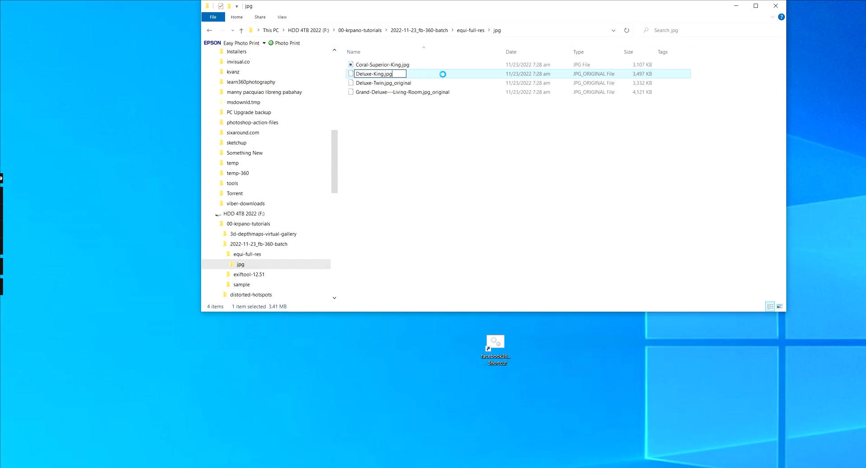
{"action": "key", "text": "Return"}
{"action": "key", "text": "Return"}
Rename Deluxe-Twin.jpg_original as Deluxe-Twin.jpg, accepting the extension change
{"action": "key", "text": "Down"}
{"action": "key", "text": "F2"}
{"action": "key", "text": "End"}
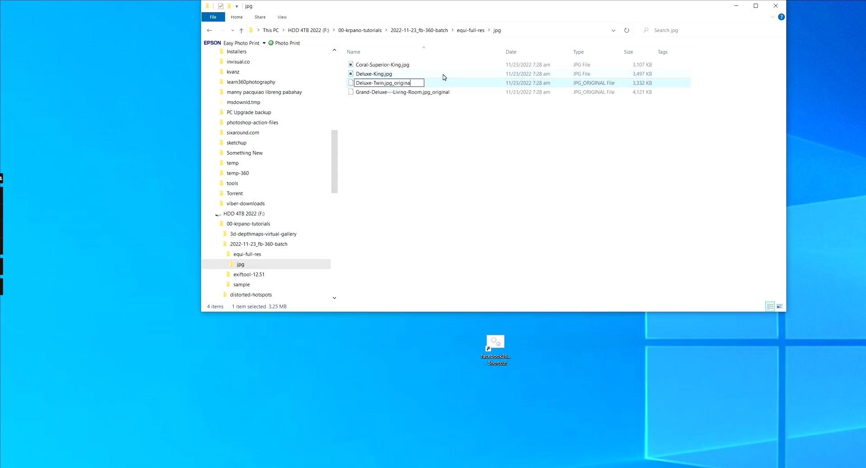
{"action": "key", "text": "BackSpace"}
{"action": "key", "text": "BackSpace"}
{"action": "key", "text": "BackSpace"}
{"action": "key", "text": "BackSpace"}
{"action": "key", "text": "BackSpace"}
{"action": "key", "text": "BackSpace"}
{"action": "key", "text": "BackSpace"}
{"action": "key", "text": "BackSpace"}
{"action": "key", "text": "Return"}
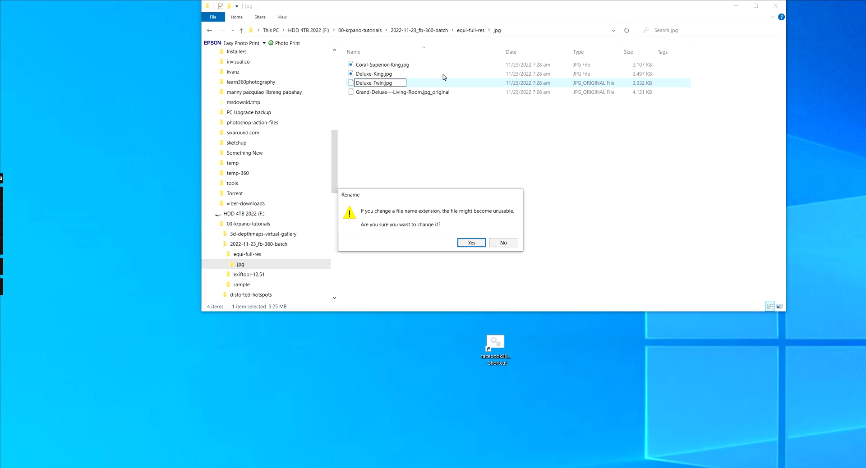
{"action": "key", "text": "Return"}
Rename Grand-Deluxe---Living-Room.jpg_original as Grand-Deluxe---Living-Room.jpg, accepting the extension change
{"action": "key", "text": "Down"}
{"action": "key", "text": "F2"}
{"action": "key", "text": "End"}
{"action": "key", "text": "BackSpace"}
{"action": "key", "text": "BackSpace"}
{"action": "key", "text": "BackSpace"}
{"action": "key", "text": "BackSpace"}
{"action": "key", "text": "BackSpace"}
{"action": "key", "text": "BackSpace"}
{"action": "key", "text": "BackSpace"}
{"action": "key", "text": "BackSpace"}
{"action": "key", "text": "Return"}
{"action": "key", "text": "Return"}
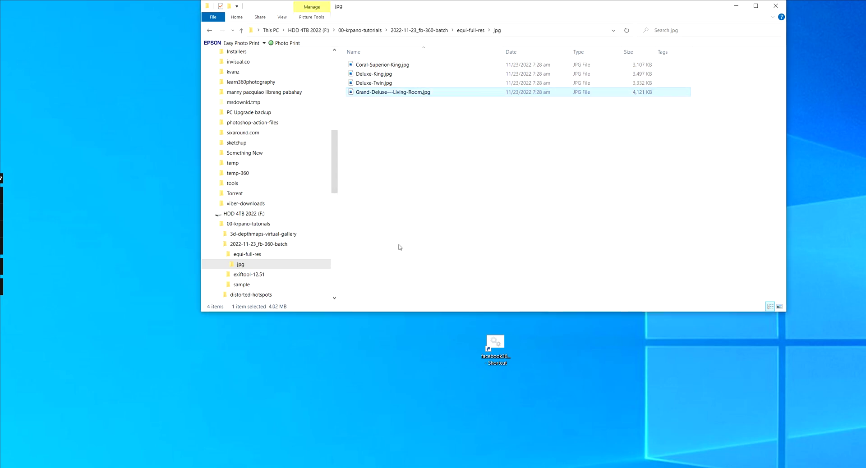
Rename exiftool(-k).exe in the exiftool-12.51 folder as exiftool.exe
{"action": "left_click", "coordinate": [257, 277]}
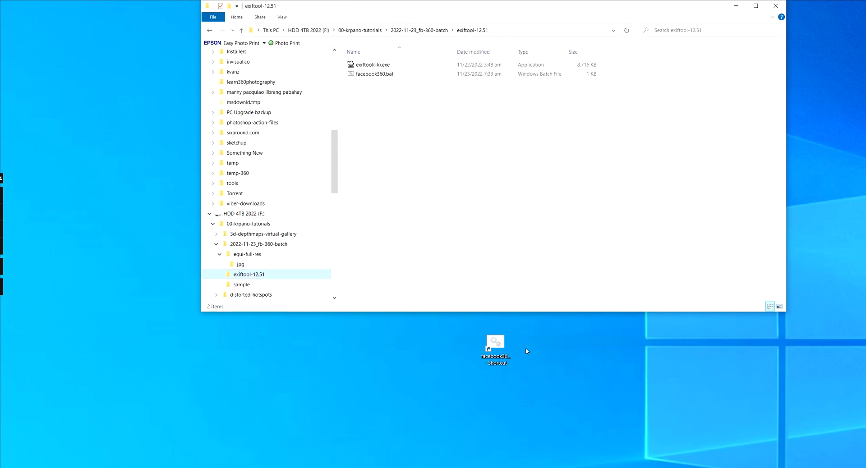
{"action": "left_click", "coordinate": [379, 68]}
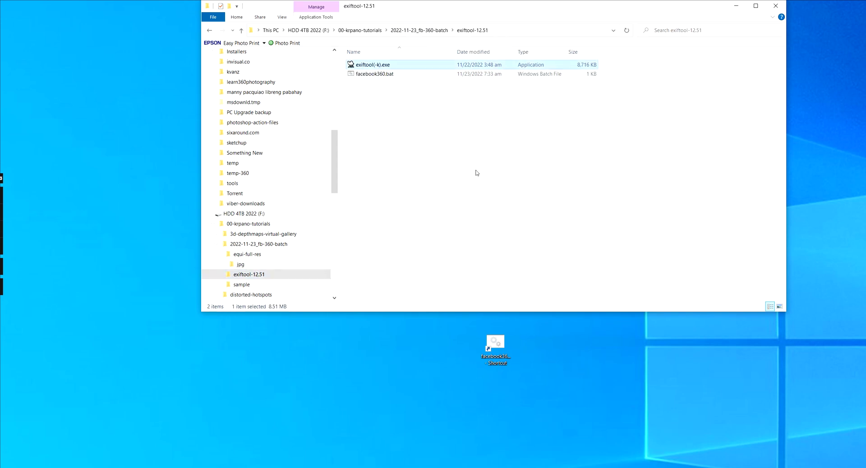
{"action": "key", "text": "F2"}
{"action": "key", "text": "Right"}
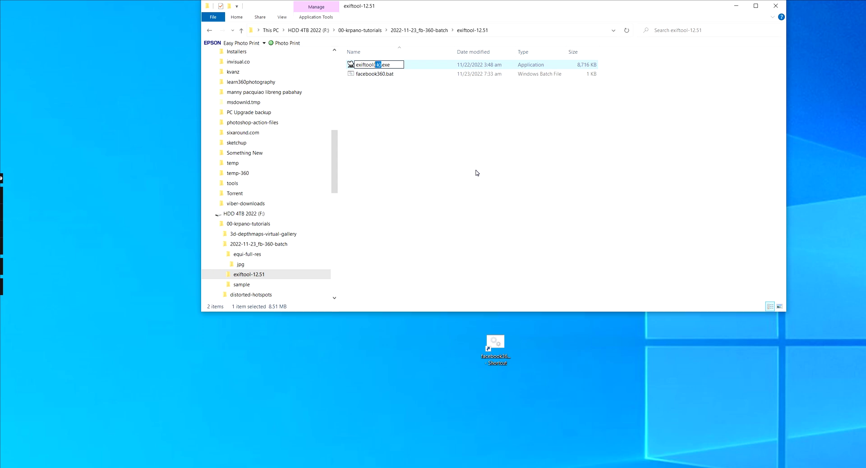
{"action": "key", "text": "BackSpace"}
{"action": "key", "text": "Return"}
Edit facebook360.bat in Notepad so its program path ends in exiftool.exe, save it and close the editor
{"action": "right_click", "coordinate": [497, 348]}
{"action": "right_click", "coordinate": [378, 78]}
{"action": "left_click", "coordinate": [402, 92]}
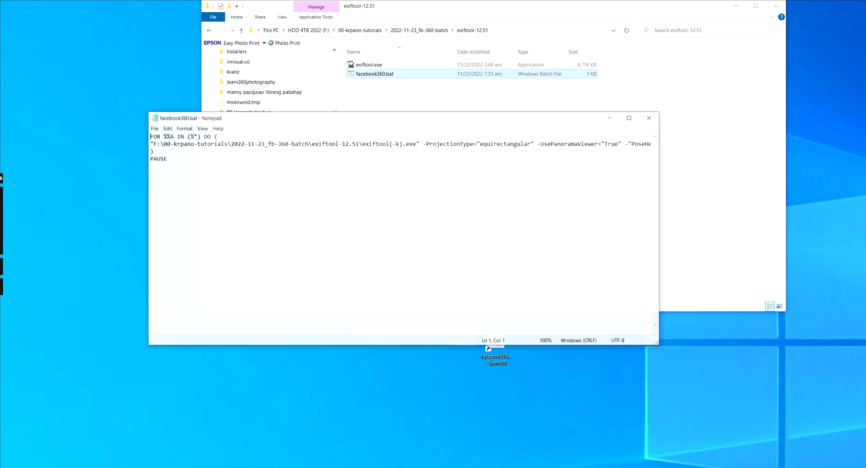
{"action": "key", "text": "Delete"}
{"action": "key", "text": "BackSpace"}
{"action": "key", "text": "BackSpace"}
{"action": "key", "text": "BackSpace"}
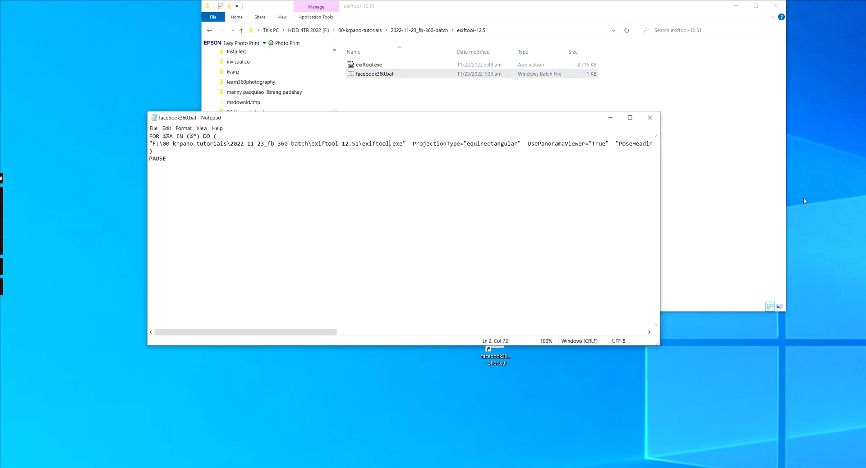
{"action": "left_click", "coordinate": [650, 117]}
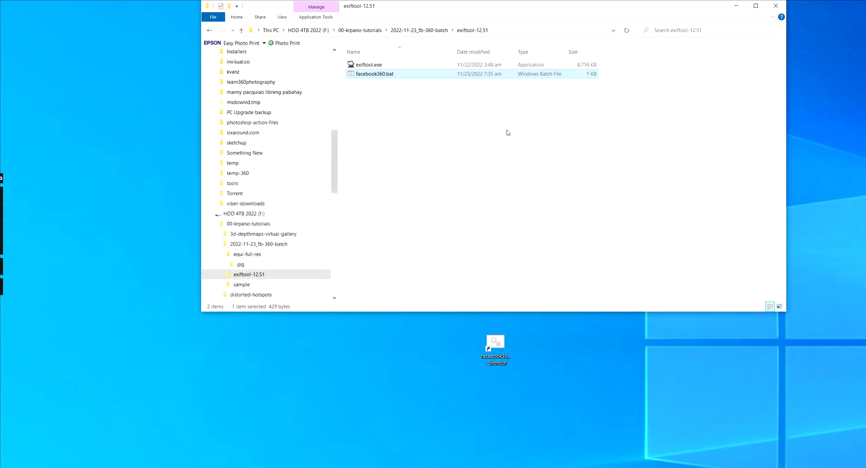
Test the unprocessed Coral-Superior-King.jpg from the jpg folder in the Facebook draft post, and remove it from the draft
{"action": "left_click", "coordinate": [261, 264]}
{"action": "left_click", "coordinate": [444, 112]}
{"action": "key", "text": "ctrl+a"}
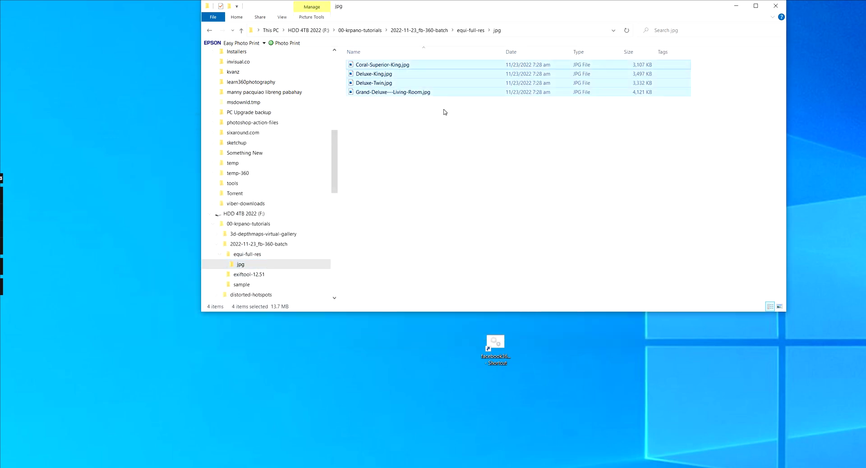
{"action": "left_click", "coordinate": [404, 122]}
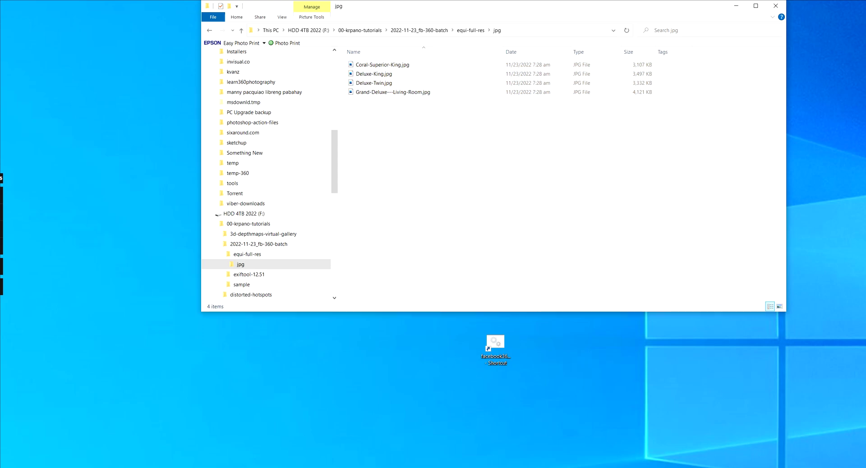
{"action": "key", "text": "alt+Tab"}
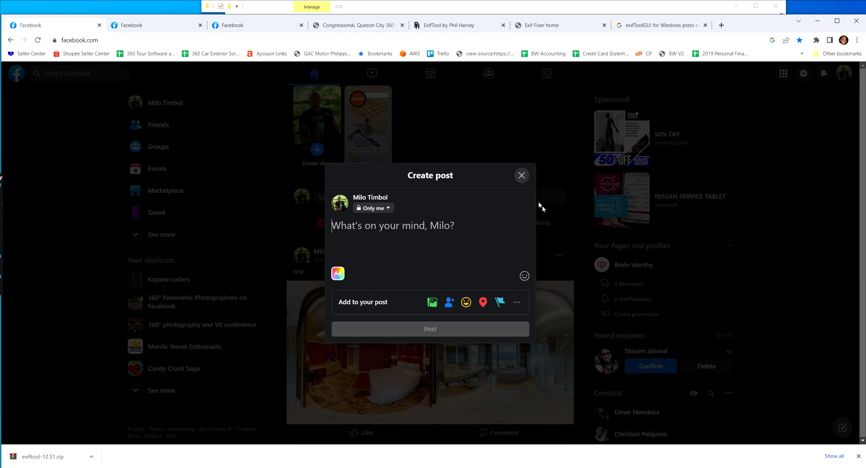
{"action": "left_click_drag", "start_coordinate": [551, 14], "coordinate": [554, 97]}
{"action": "left_click_drag", "start_coordinate": [374, 67], "coordinate": [520, 310]}
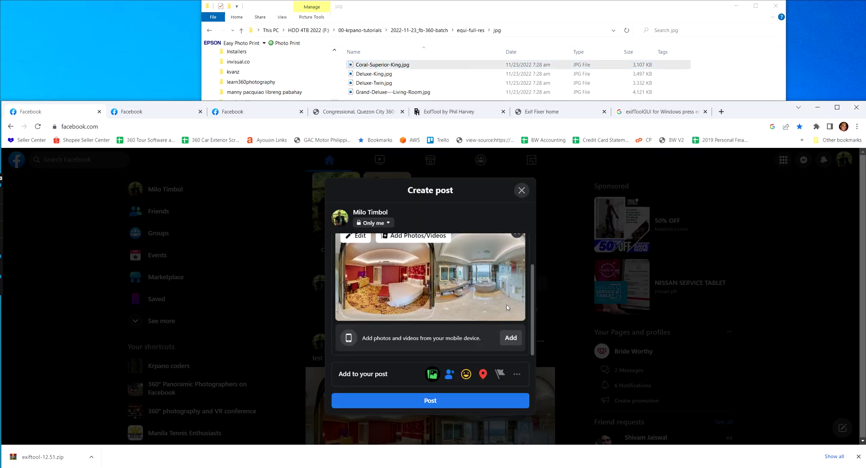
{"action": "left_click", "coordinate": [518, 233]}
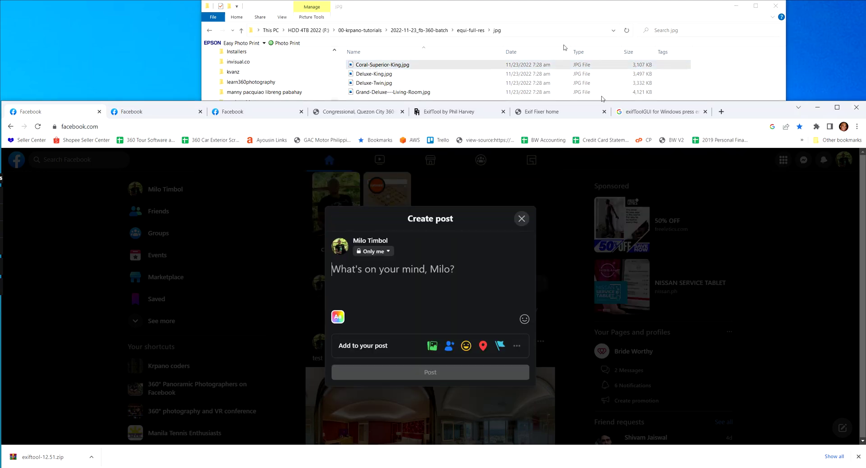
Minimize the browser, run the desktop facebook360 shortcut on all four JPG files in the jpg folder and close the finished console
{"action": "left_click", "coordinate": [494, 14]}
{"action": "key", "text": "ctrl+a"}
{"action": "left_click", "coordinate": [818, 107]}
{"action": "left_click_drag", "start_coordinate": [381, 94], "coordinate": [496, 351]}
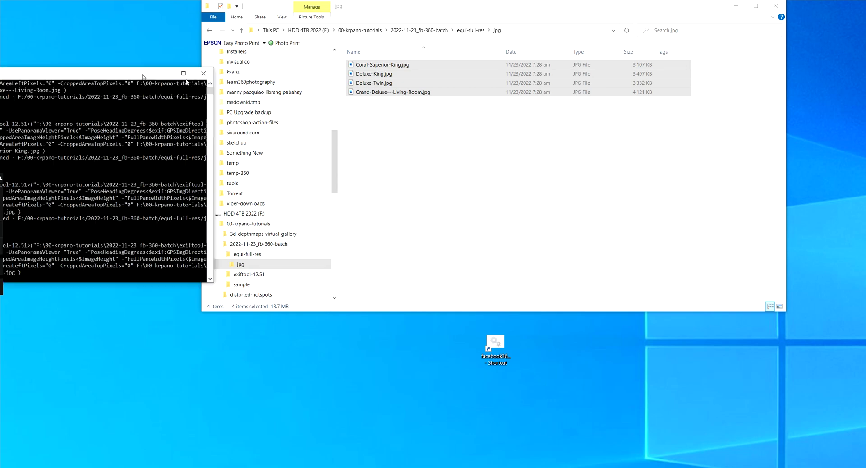
{"action": "left_click_drag", "start_coordinate": [455, 118], "coordinate": [583, 138]}
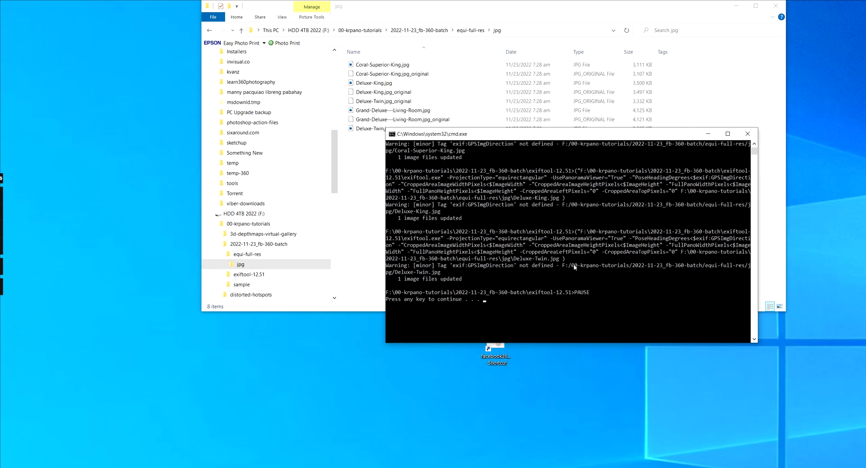
{"action": "scroll", "coordinate": [566, 264], "scroll_direction": "down", "scroll_amount": 2}
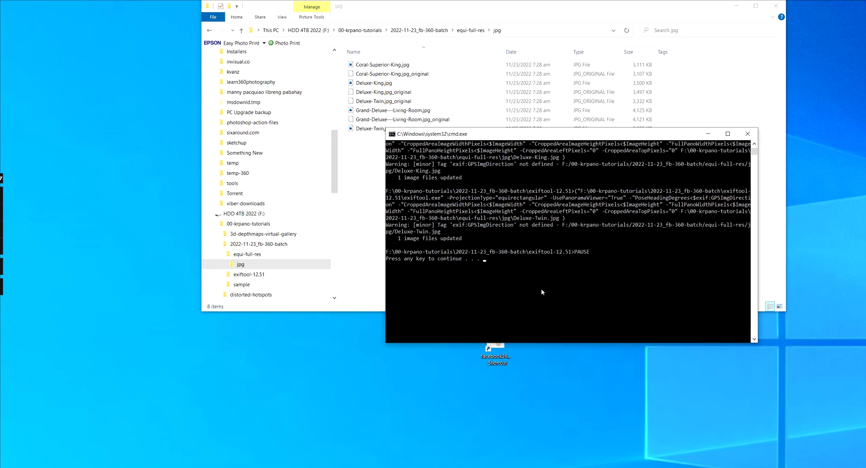
{"action": "left_click_drag", "start_coordinate": [604, 138], "coordinate": [620, 160]}
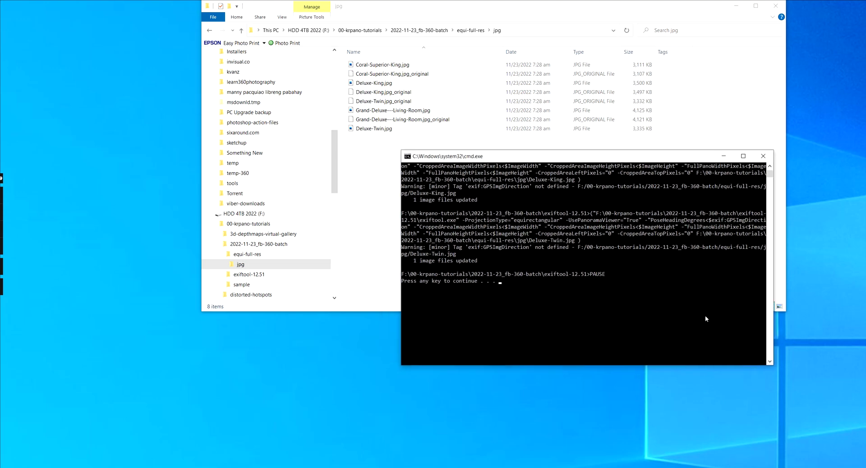
{"action": "key", "text": "Return"}
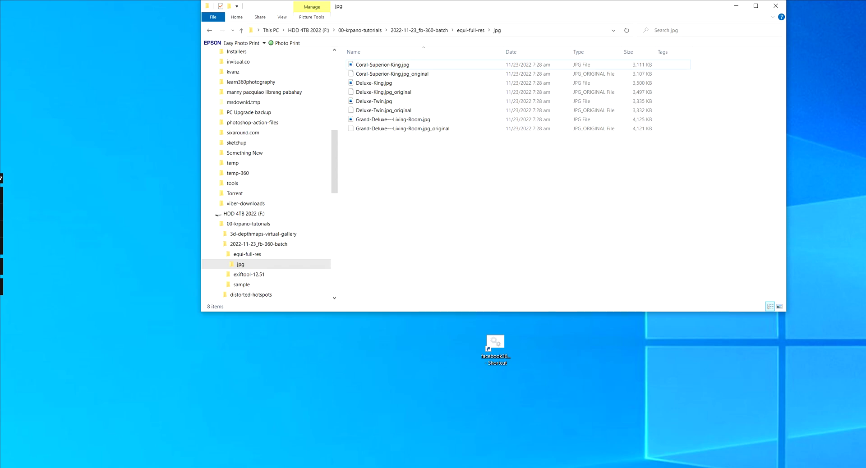
Test the processed Coral-Superior-King.jpg in the Facebook draft post, discard the draft and minimize the browser
{"action": "key", "text": "alt+Tab"}
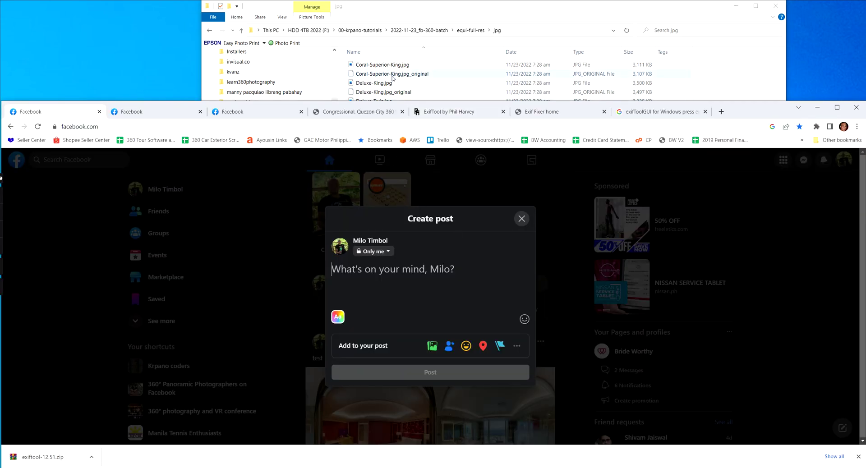
{"action": "left_click_drag", "start_coordinate": [389, 65], "coordinate": [443, 261]}
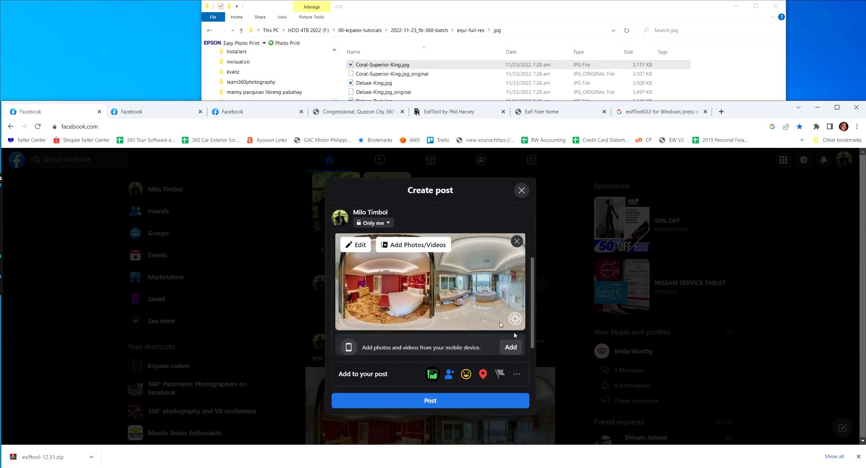
{"action": "left_click", "coordinate": [524, 192]}
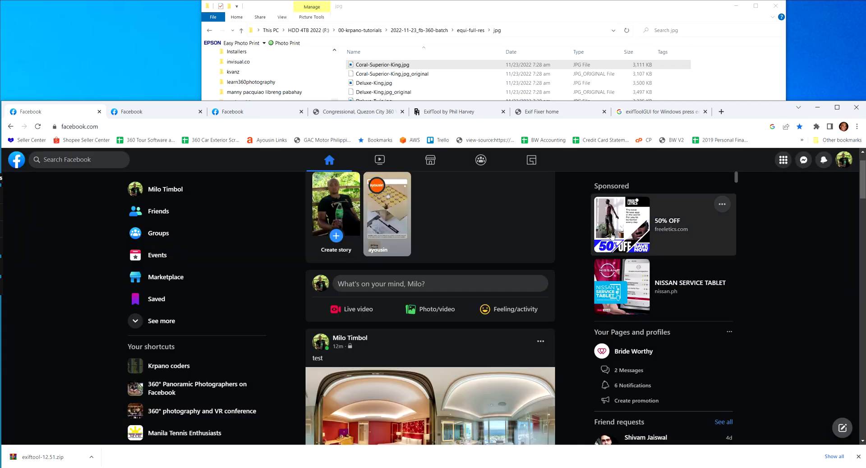
{"action": "left_click", "coordinate": [584, 11]}
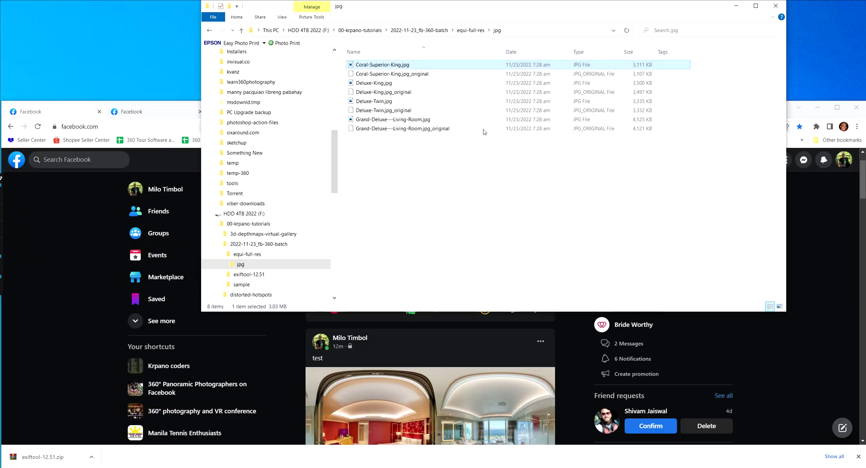
{"action": "left_click", "coordinate": [800, 122]}
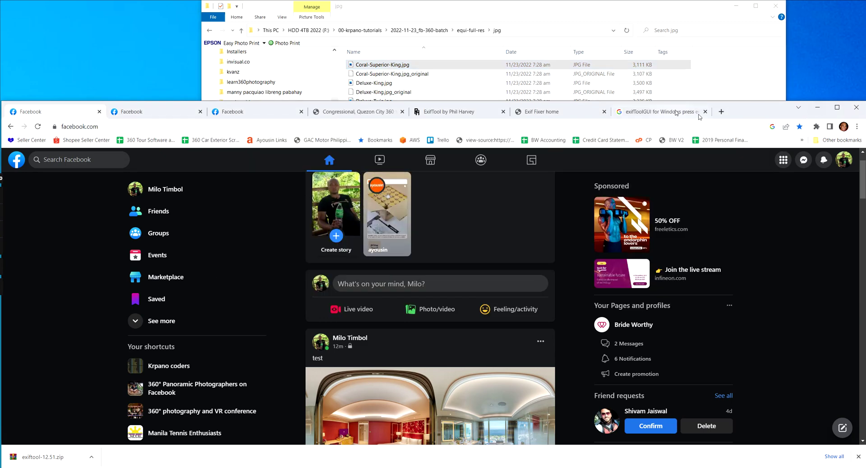
{"action": "left_click", "coordinate": [818, 108]}
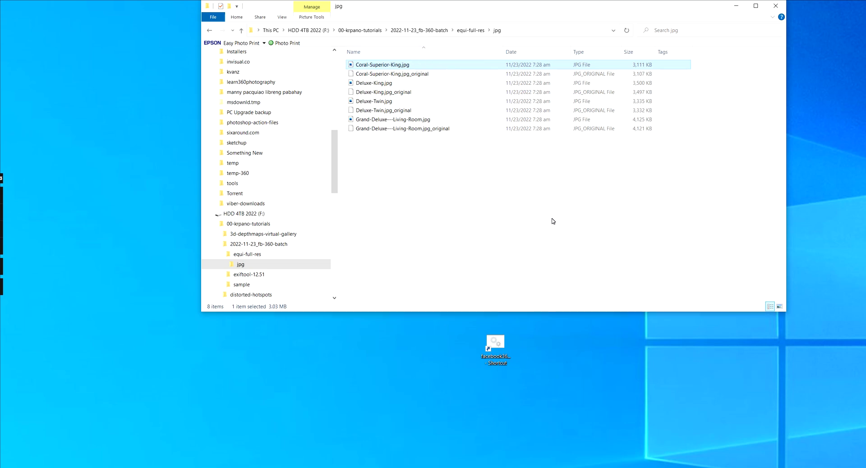
{"action": "key", "text": "alt+Tab"}
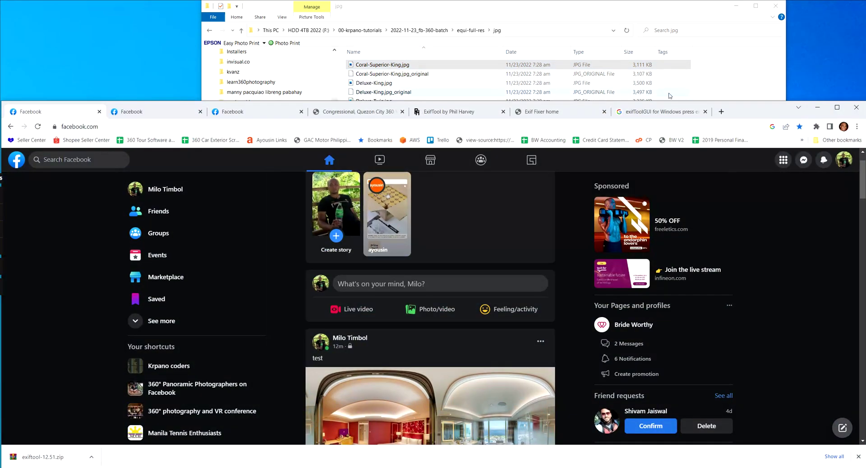
{"action": "left_click", "coordinate": [816, 109]}
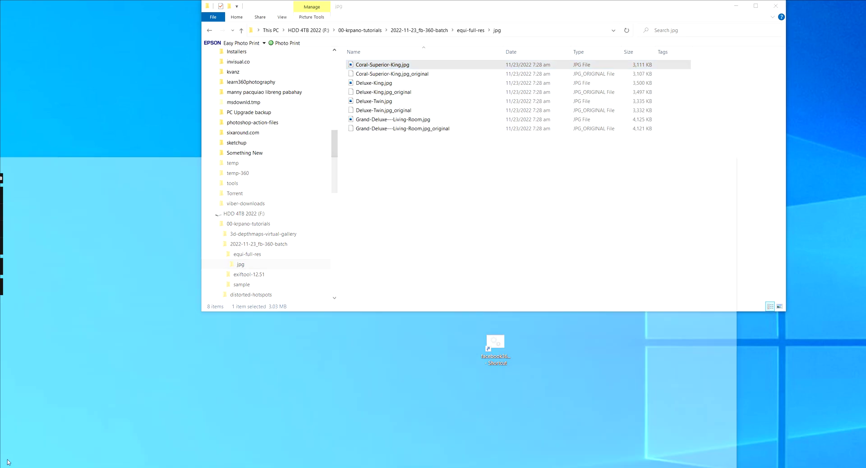
{"action": "key", "text": "alt+Tab"}
{"action": "scroll", "coordinate": [504, 292], "scroll_direction": "down", "scroll_amount": 10}
{"action": "left_click", "coordinate": [817, 108]}
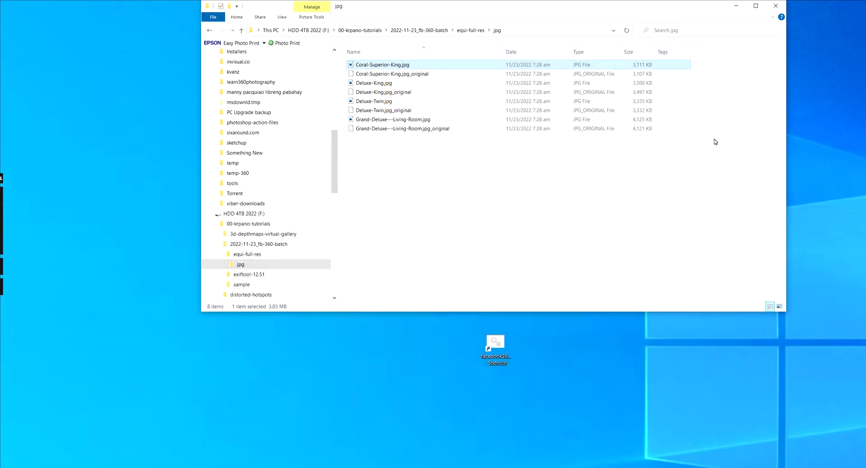